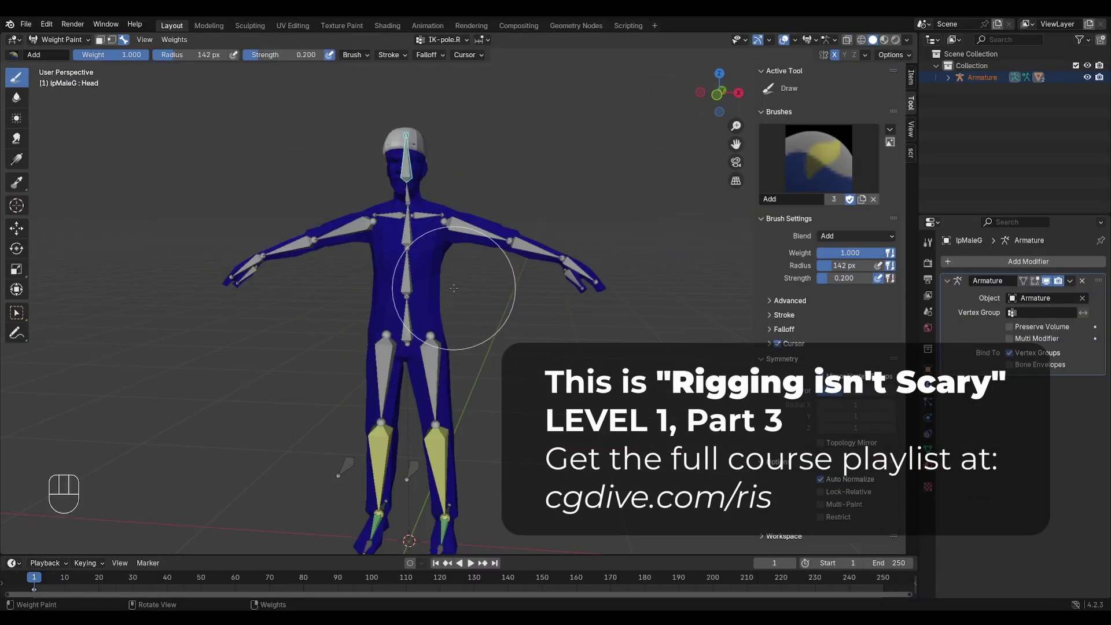
# - Select the left upper arm bone in Weight Paint mode and test its deformation by rotating the arm down
pyautogui.keyDown('alt'); pyautogui.click(474, 227); pyautogui.keyUp('alt')
pyautogui.press('r')
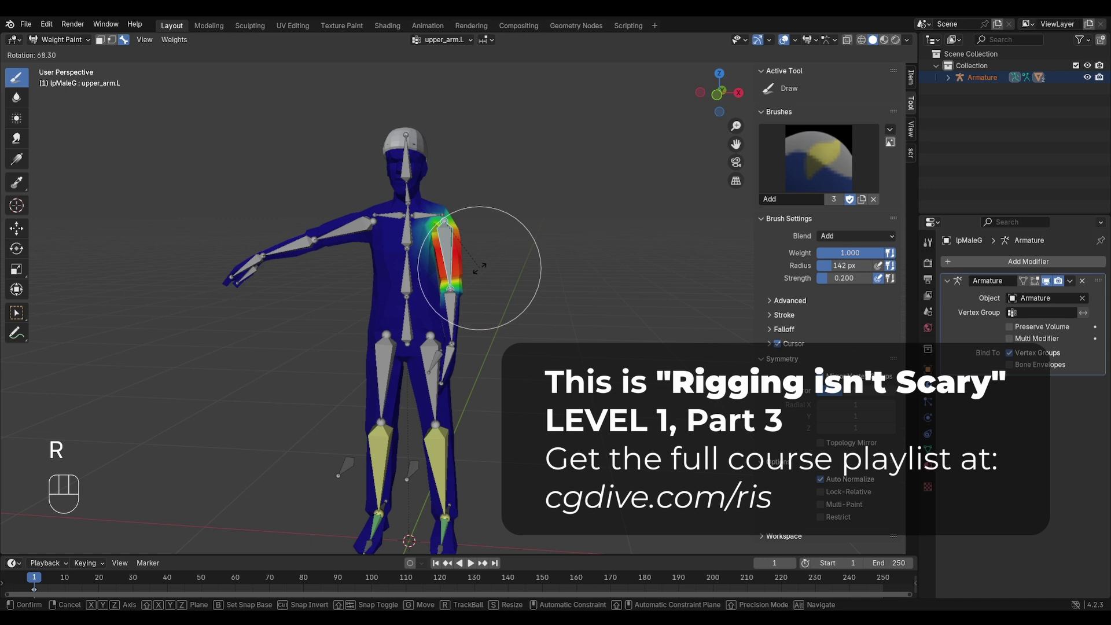
pyautogui.press('g')
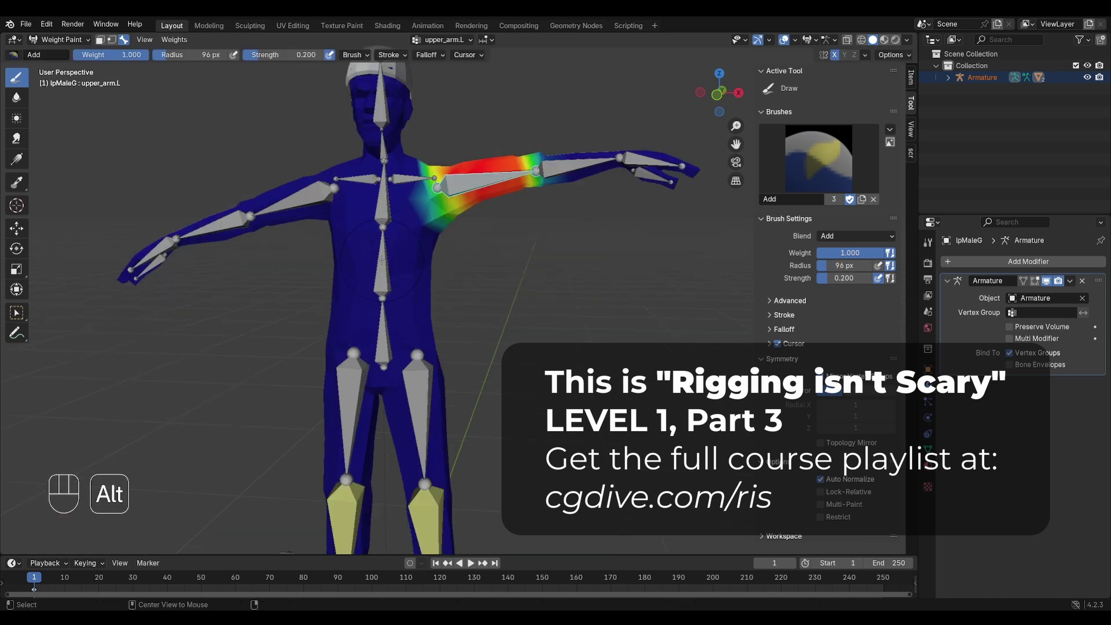
# - Select the Spine2 bone and paint more weight onto the side of the torso around it
pyautogui.keyDown('alt'); pyautogui.click(382, 260); pyautogui.keyUp('alt')
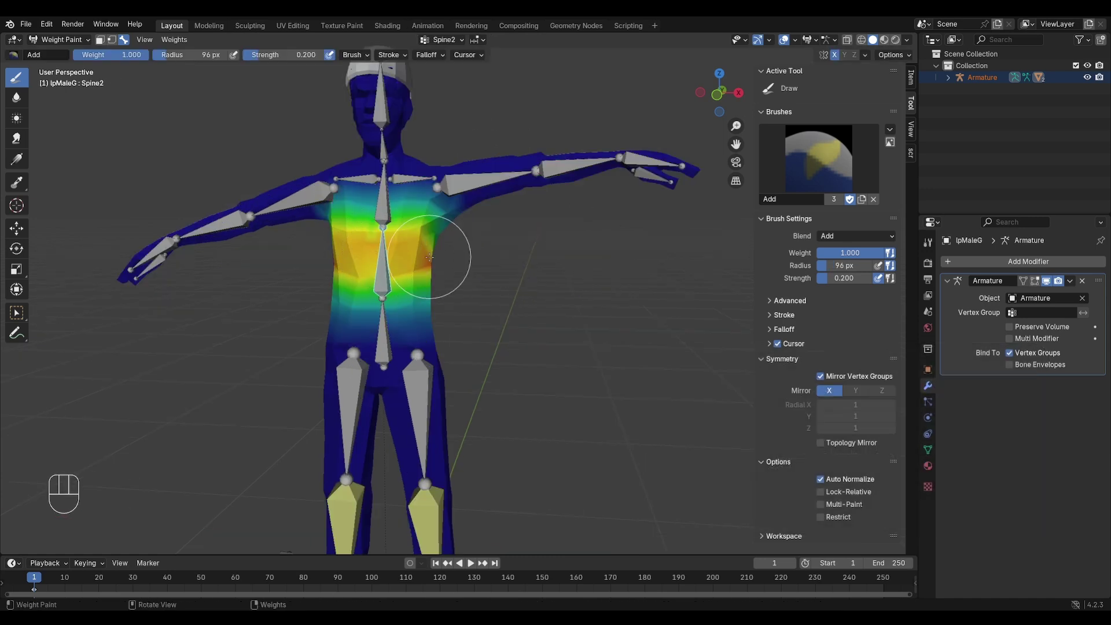
pyautogui.moveTo(428, 258)
pyautogui.mouseDown()
pyautogui.moveTo(446, 248)
pyautogui.moveTo(442, 268)
pyautogui.mouseUp()
pyautogui.moveTo(442, 268); pyautogui.dragTo(406, 264, button='middle')
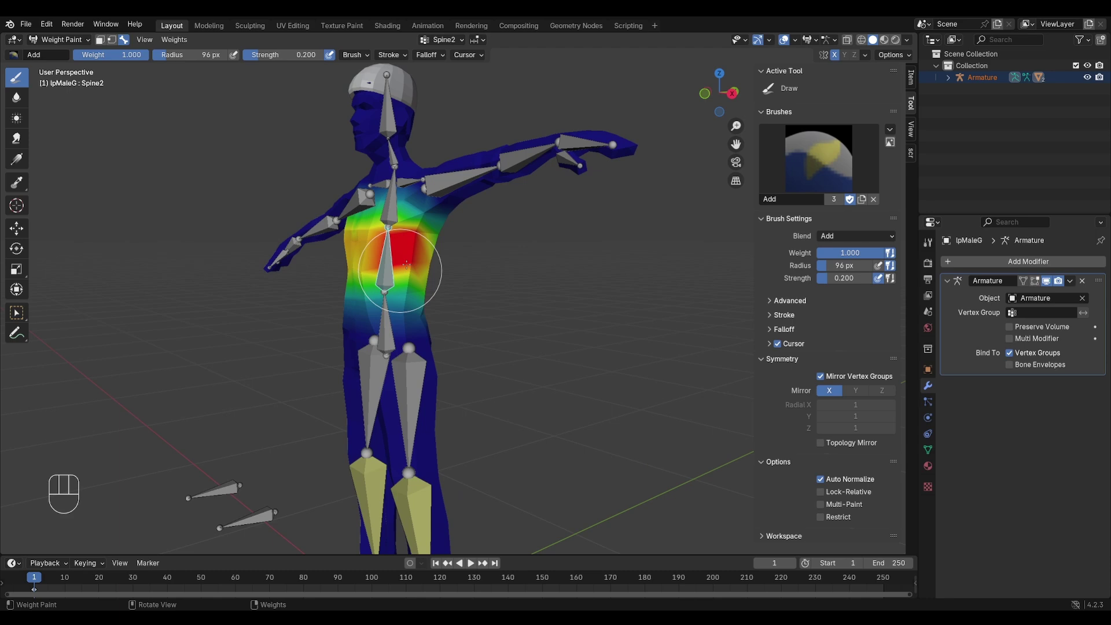
pyautogui.moveTo(406, 264); pyautogui.dragTo(408, 261)
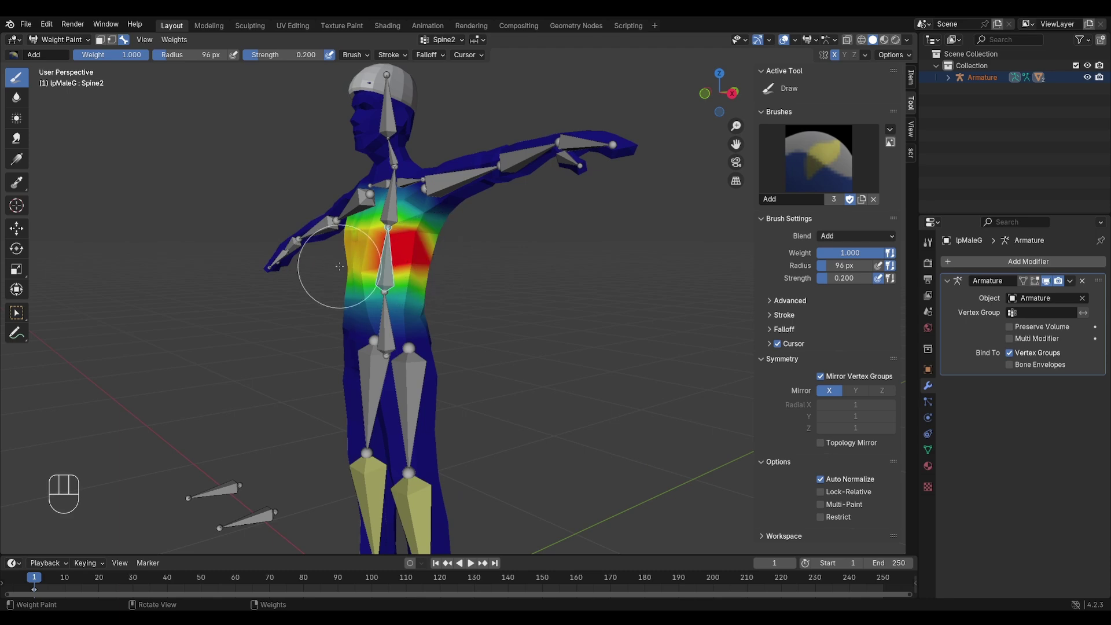
pyautogui.moveTo(335, 223); pyautogui.dragTo(427, 273, button='middle')
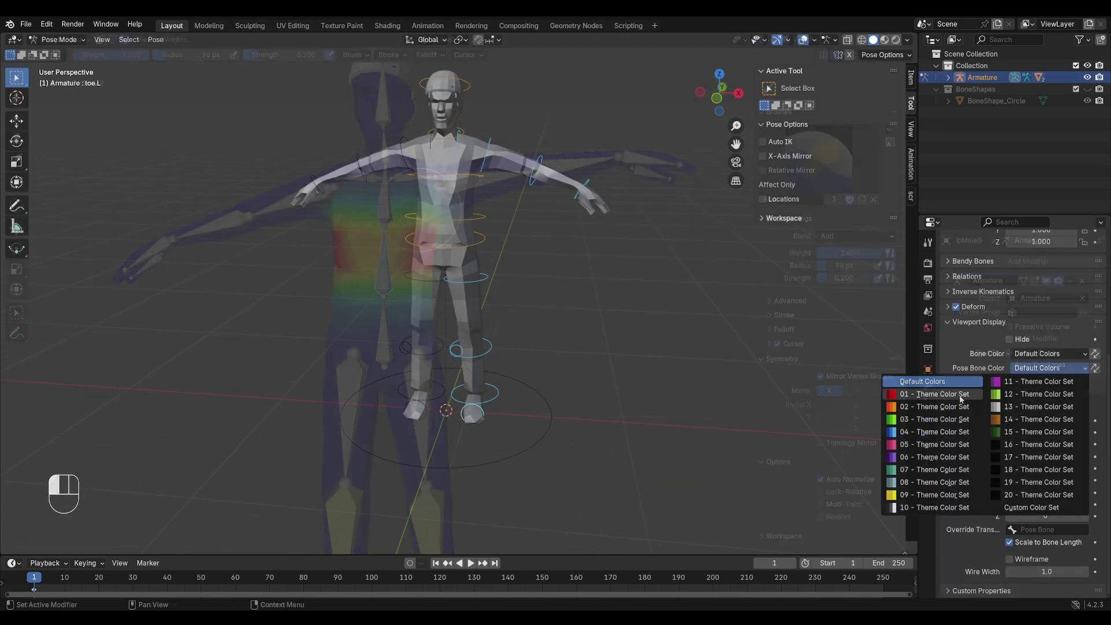
# - Set the left toe bone's pose color to 01 - Theme Color Set and copy it to the other selected left-side bones
pyautogui.click(930, 397)
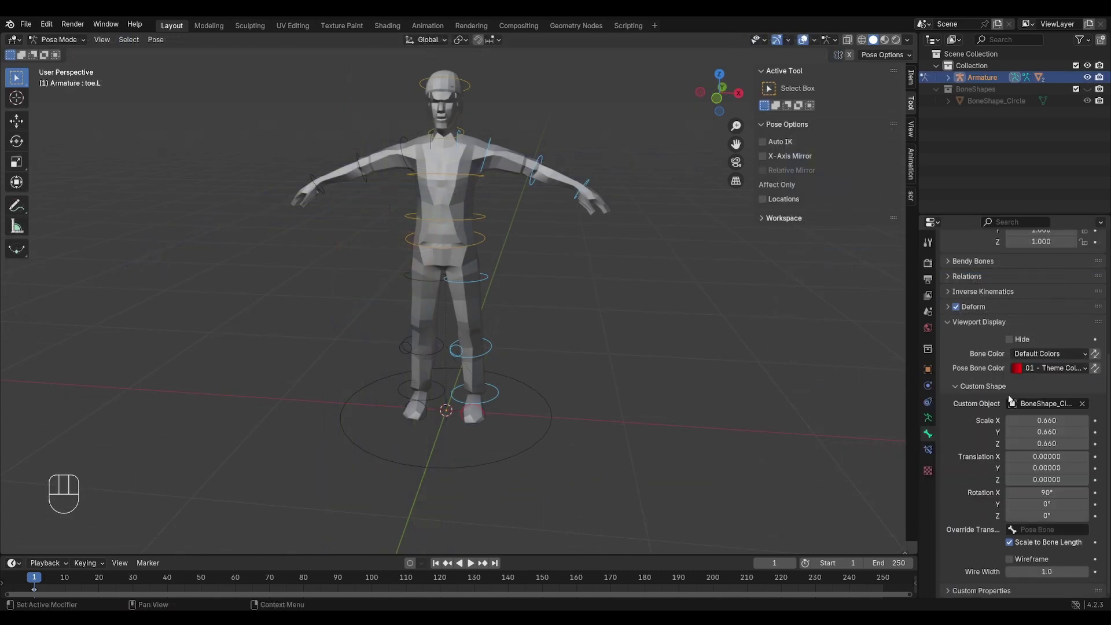
pyautogui.click(1095, 368)
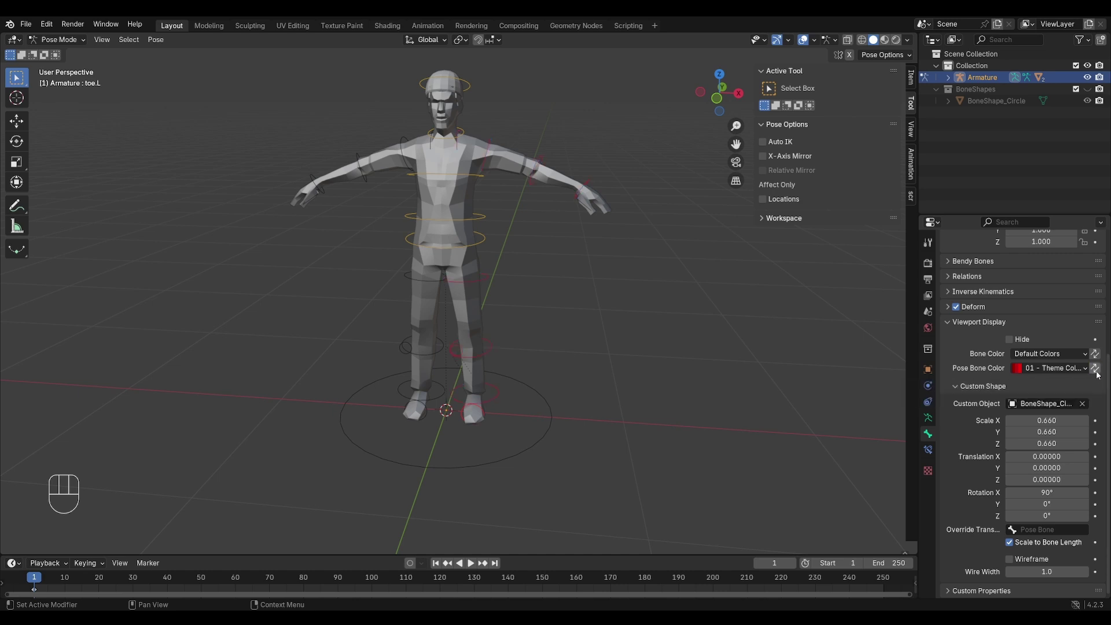
# - Select all right-side toe, foot, leg and arm controls without the root circle, and open the pose bone color choices
pyautogui.click(415, 413)
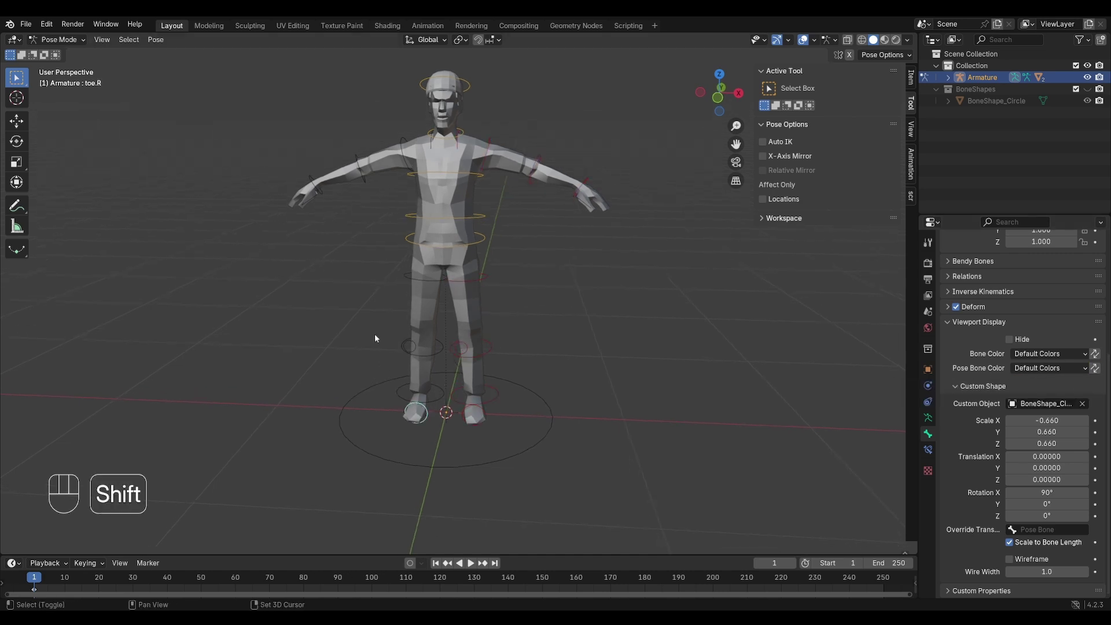
pyautogui.keyDown('shift'); pyautogui.moveTo(378, 317); pyautogui.dragTo(434, 449); pyautogui.keyUp('shift')
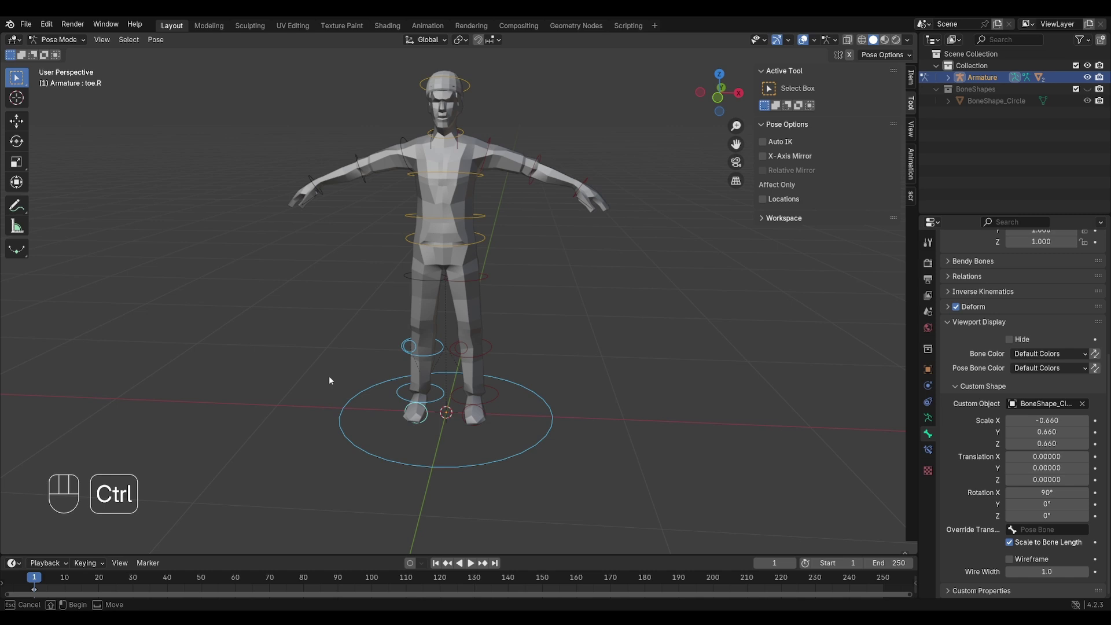
pyautogui.keyDown('ctrl'); pyautogui.moveTo(329, 376); pyautogui.dragTo(362, 434); pyautogui.keyUp('ctrl')
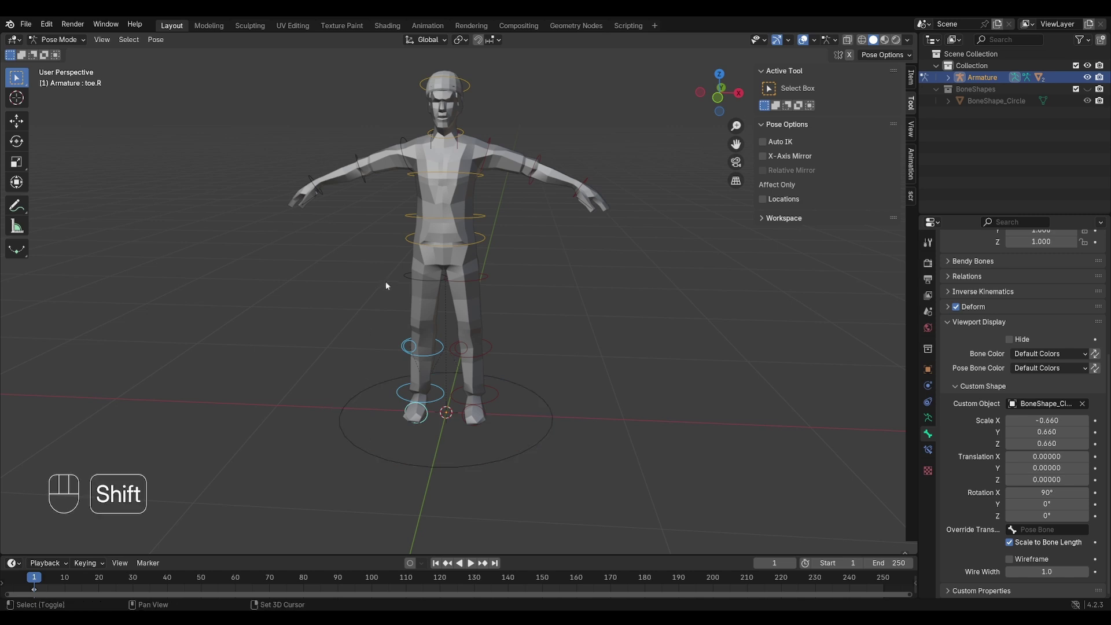
pyautogui.keyDown('shift'); pyautogui.click(346, 177); pyautogui.keyUp('shift')
pyautogui.keyDown('shift'); pyautogui.click(400, 135); pyautogui.keyUp('shift')
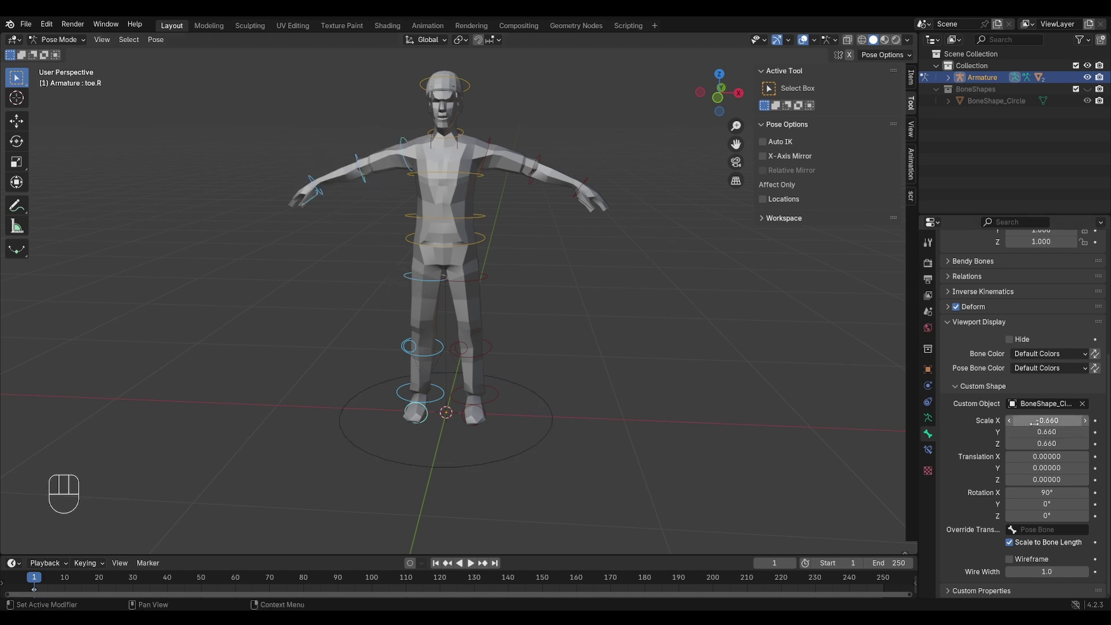
pyautogui.click(1042, 403)
pyautogui.click(1044, 380)
pyautogui.click(1045, 368)
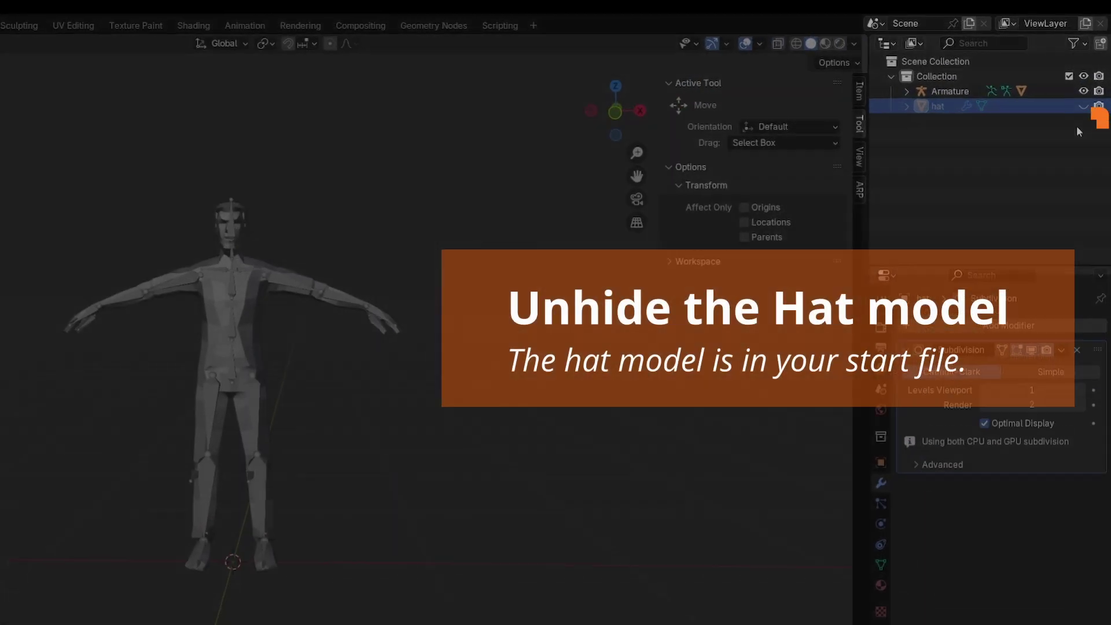
# - Unhide the hat object and move it straight up along Z onto the character's head
pyautogui.click(1083, 106)
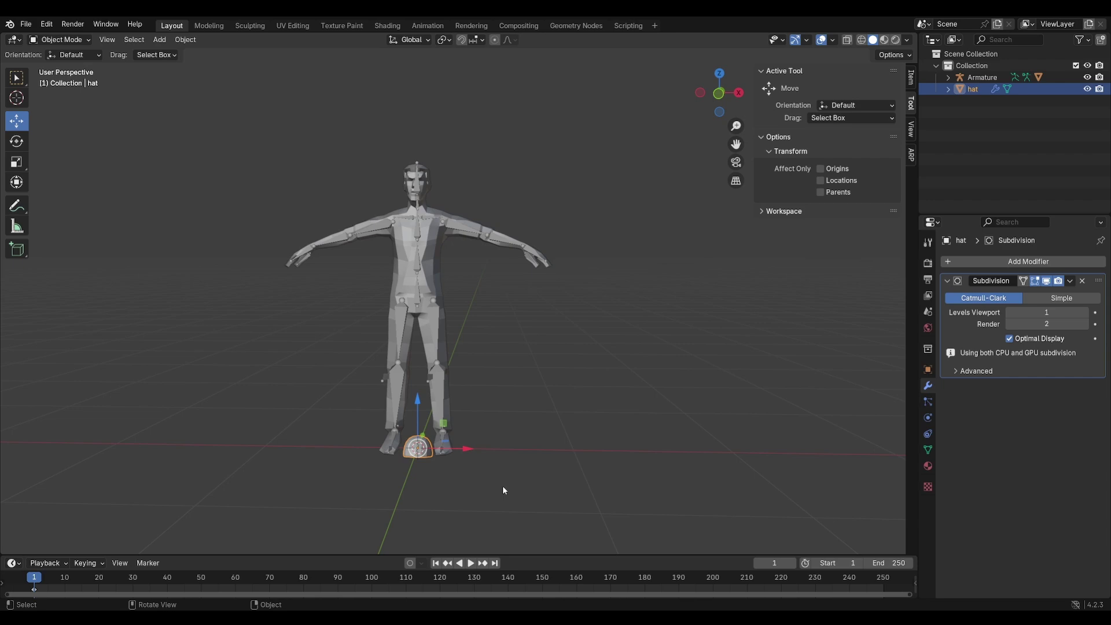
pyautogui.moveTo(231, 499); pyautogui.dragTo(231, 475)
pyautogui.moveTo(416, 377); pyautogui.dragTo(416, 303)
pyautogui.rightClick(416, 304)
pyautogui.moveTo(417, 408); pyautogui.dragTo(417, 129)
pyautogui.moveTo(498, 267); pyautogui.dragTo(422, 272, button='middle')
pyautogui.scroll(4, 422, 272)
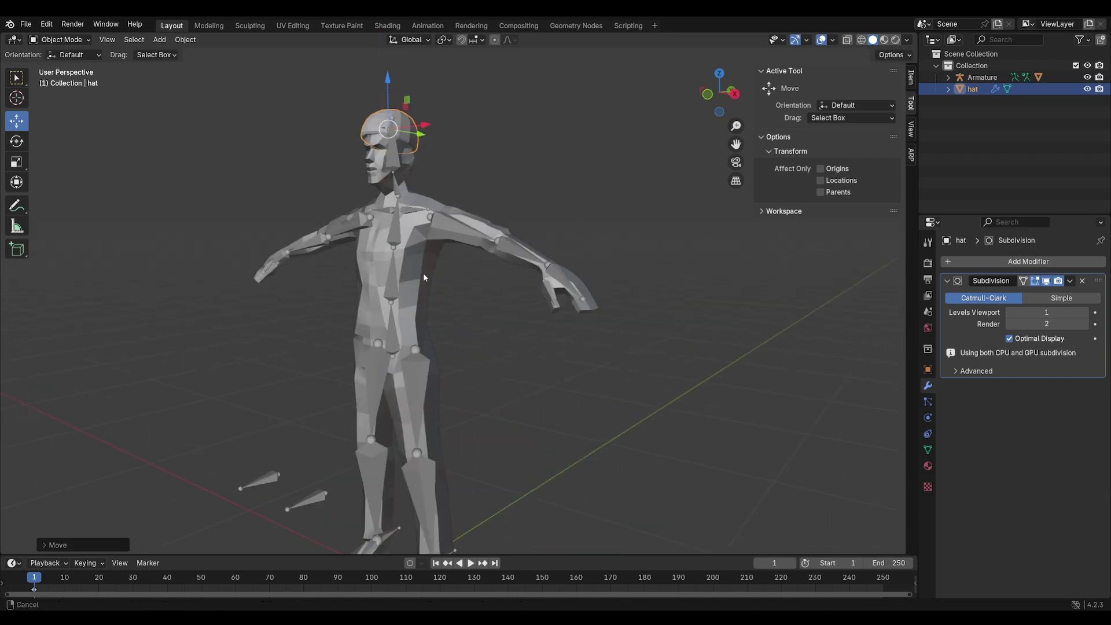
pyautogui.keyDown('shift'); pyautogui.moveTo(424, 168); pyautogui.dragTo(425, 264, button='middle'); pyautogui.keyUp('shift')
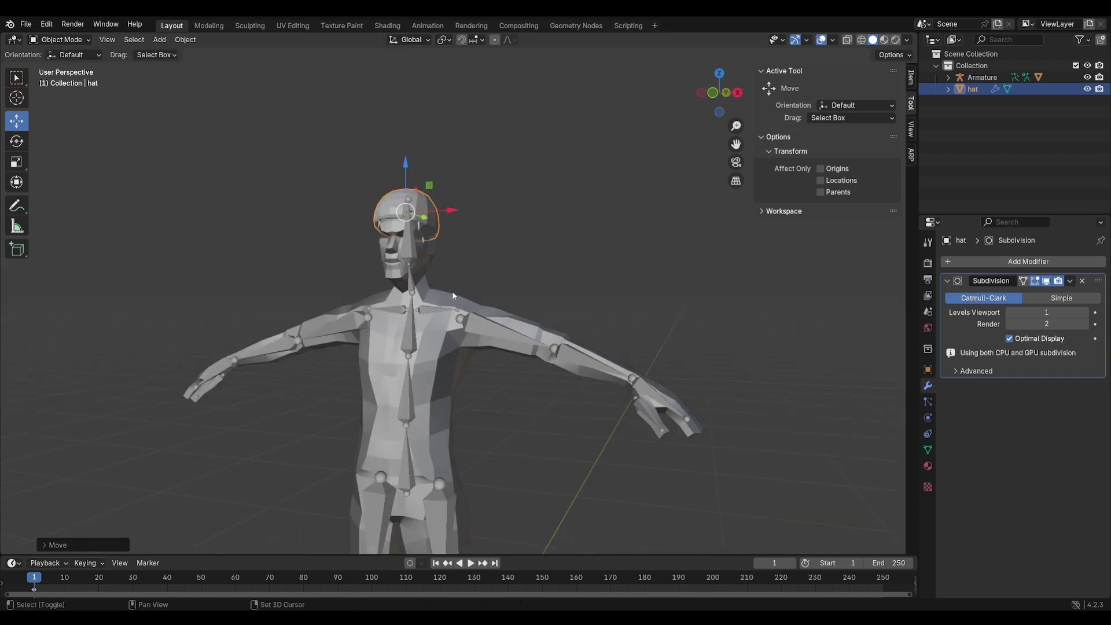
# - Add the body mesh and lastly the armature to the selection, and parent both meshes to it with automatic weights
pyautogui.keyDown('shift'); pyautogui.click(453, 291); pyautogui.keyUp('shift')
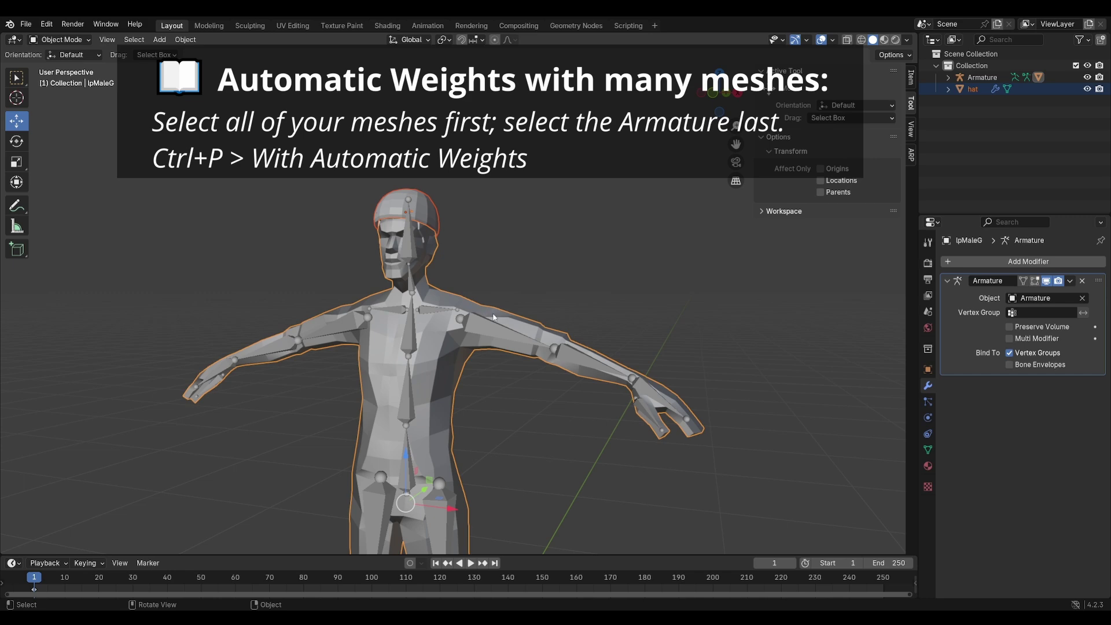
pyautogui.keyDown('shift'); pyautogui.click(504, 328); pyautogui.keyUp('shift')
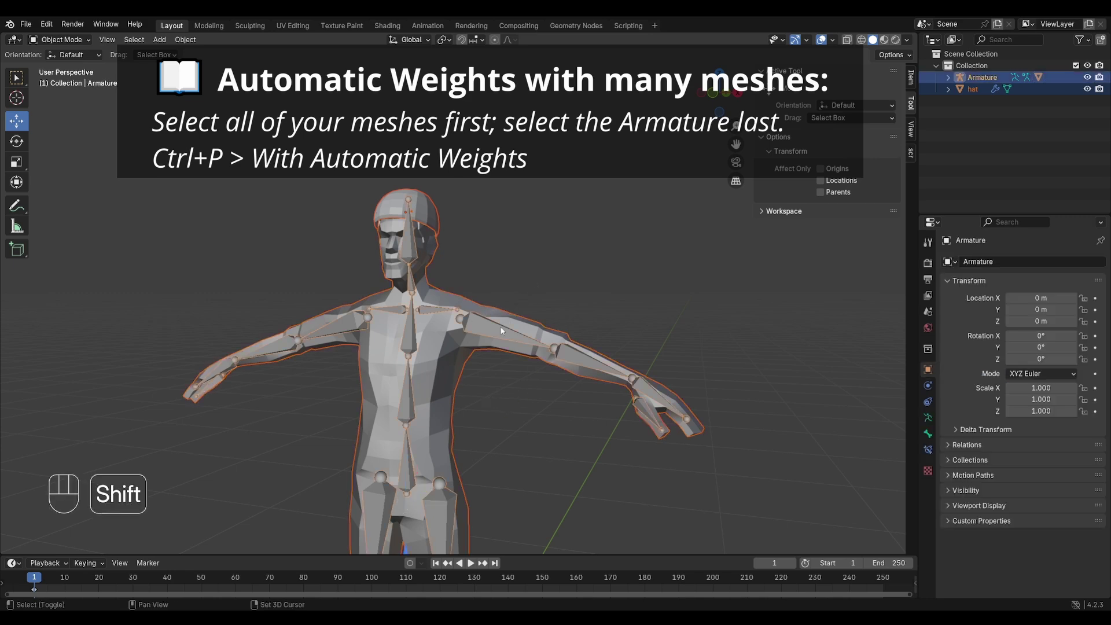
pyautogui.hotkey('ctrl', 'p')
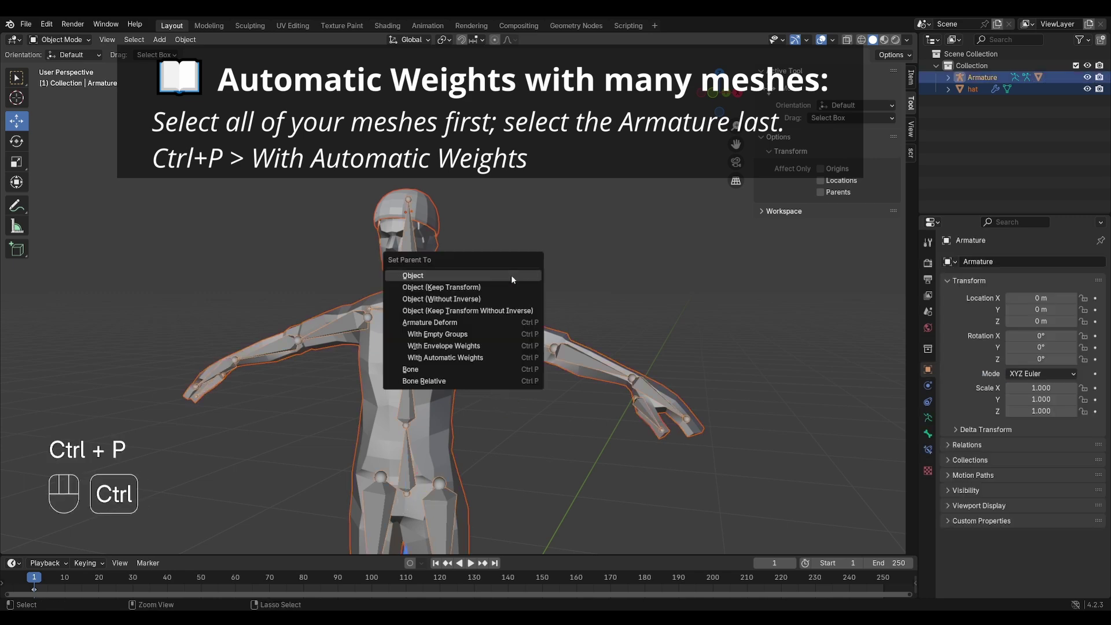
pyautogui.click(490, 356)
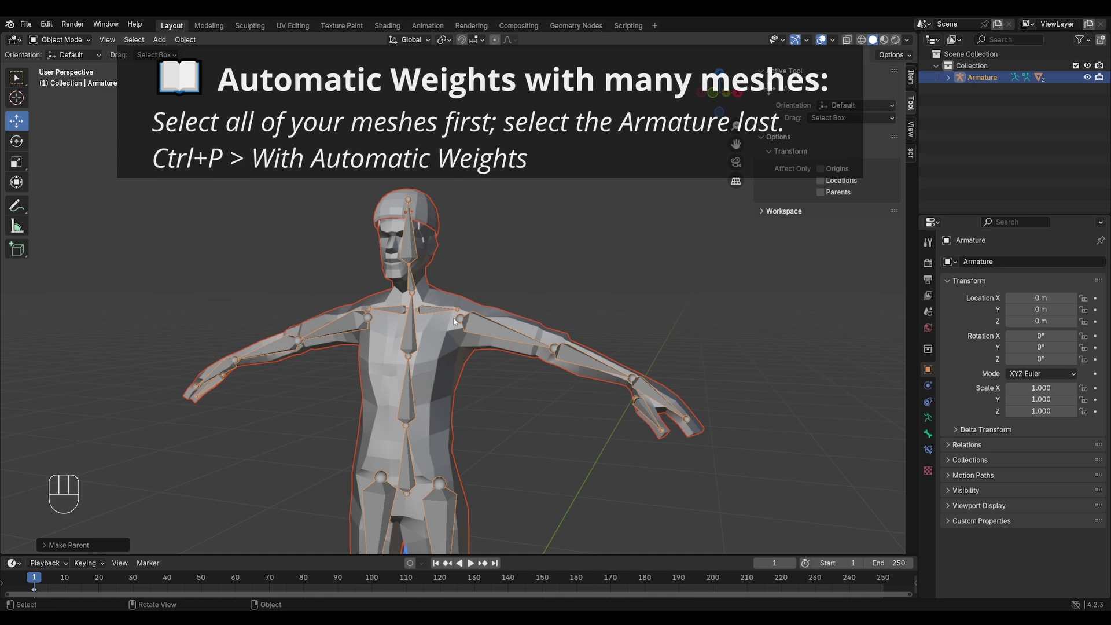
# - Switch the armature to Pose Mode and test-rotate the Head bone to check the hat's binding, cancelling the rotation
pyautogui.click(64, 40)
pyautogui.click(63, 78)
pyautogui.click(409, 236)
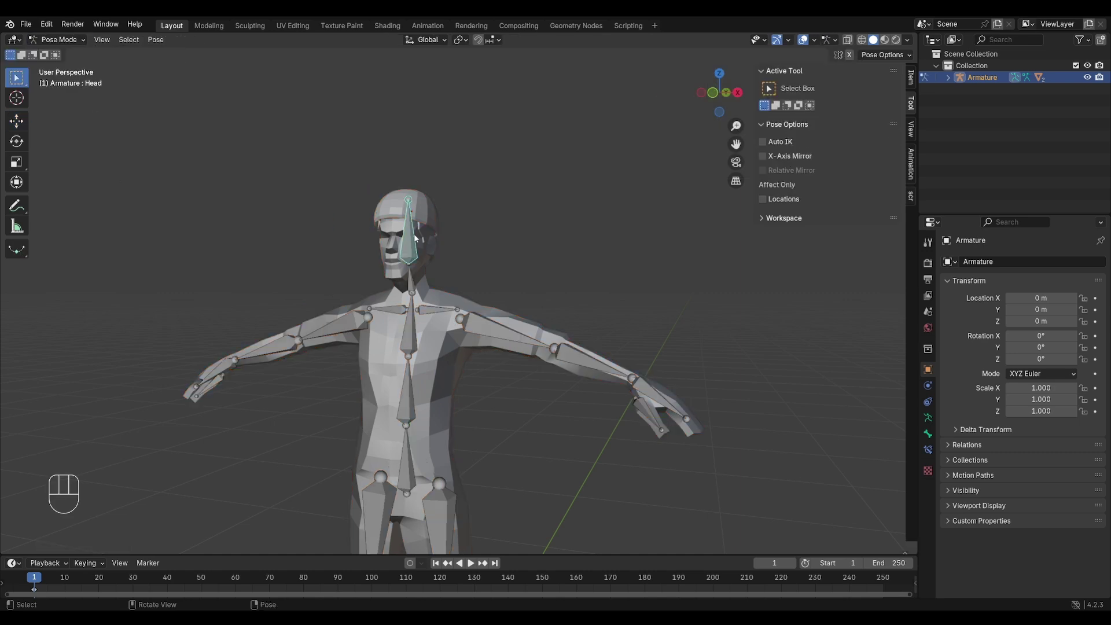
pyautogui.press('r')
pyautogui.press('r')
pyautogui.rightClick(456, 314)
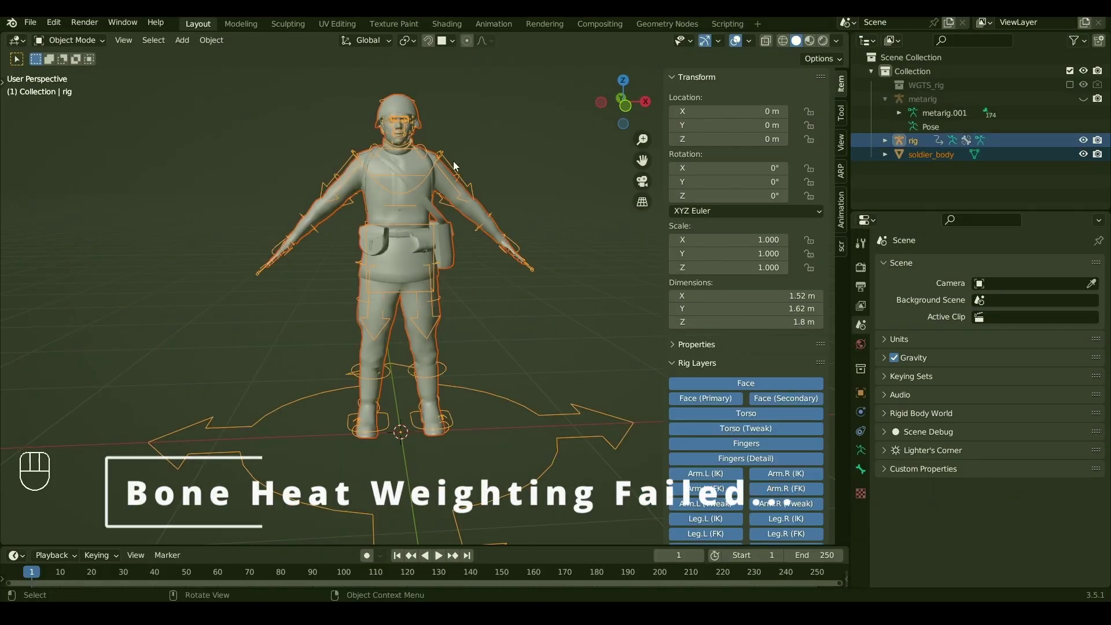
# - Parent soldier_body to the rig with automatic weights and test the binding by moving the left hand IK control in Pose Mode
pyautogui.hotkey('ctrl', 'p')
pyautogui.click(453, 161)
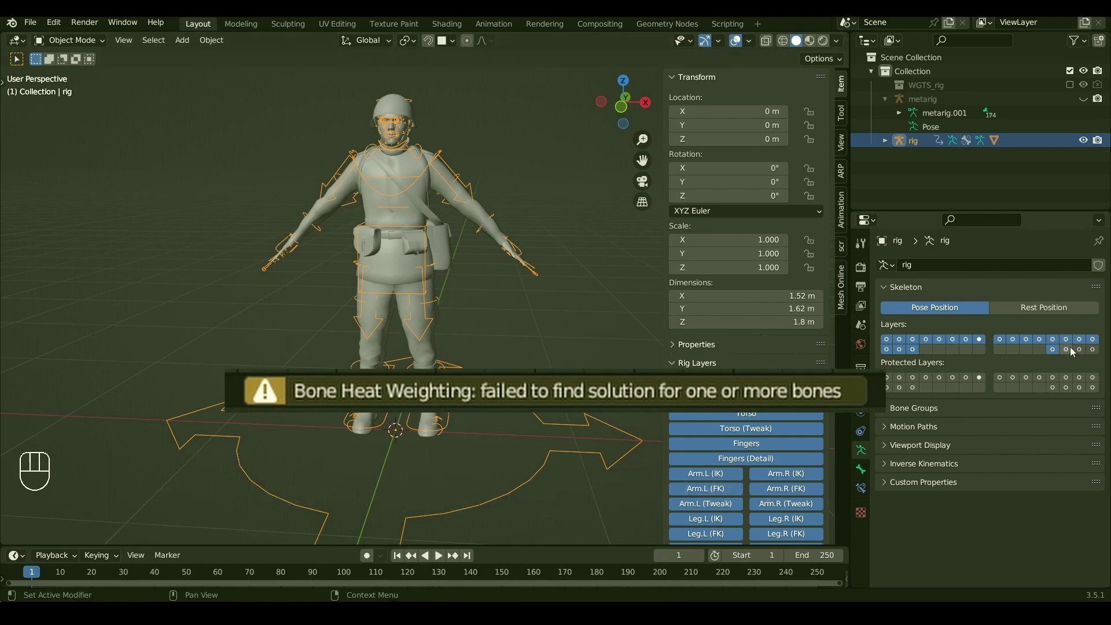
pyautogui.press('Tab')
pyautogui.click(520, 253)
pyautogui.press('g')
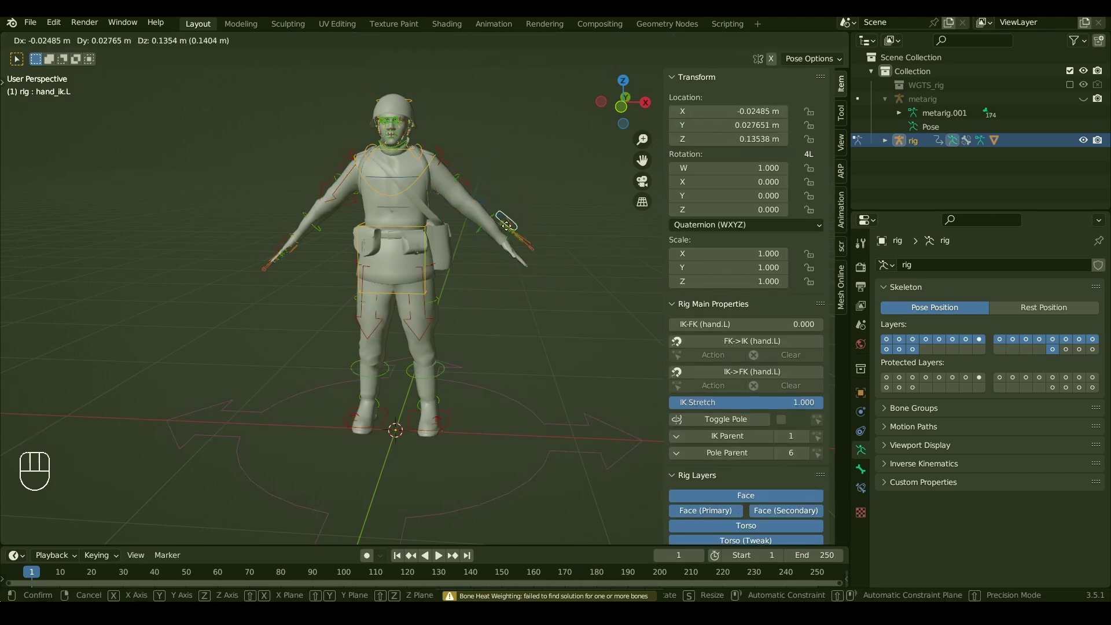
pyautogui.press('Escape')
pyautogui.press('Tab')
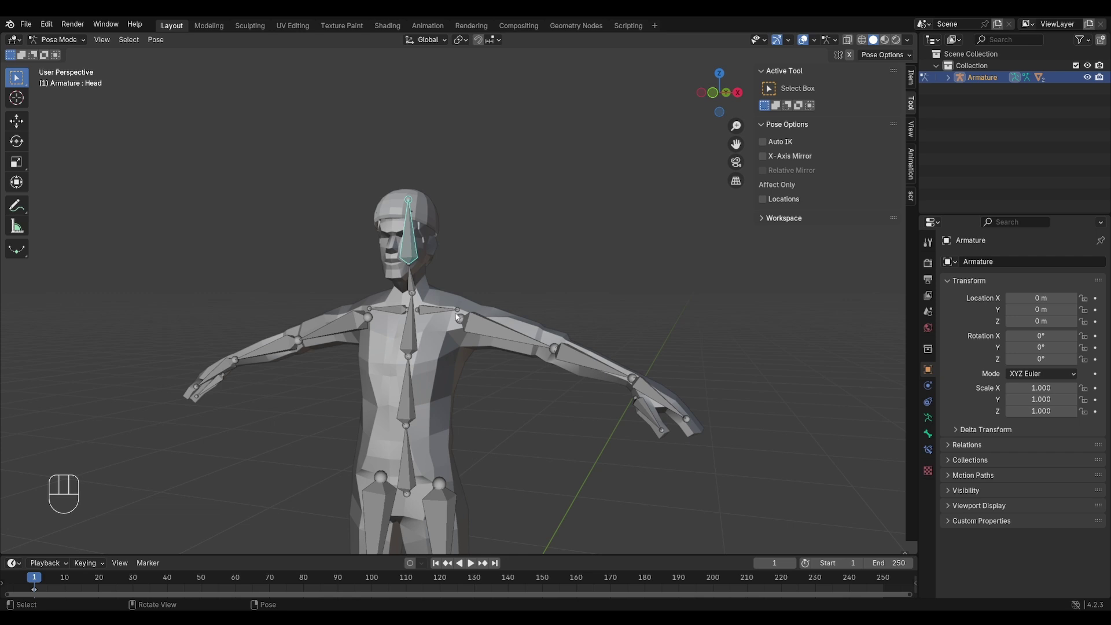
# - Return to Object Mode, select the armature together with the body mesh as active, and switch to Weight Paint mode
pyautogui.scroll(-2, 475, 319)
pyautogui.keyDown('shift'); pyautogui.moveTo(434, 382); pyautogui.dragTo(442, 310, button='middle'); pyautogui.keyUp('shift')
pyautogui.click(69, 42)
pyautogui.click(55, 51)
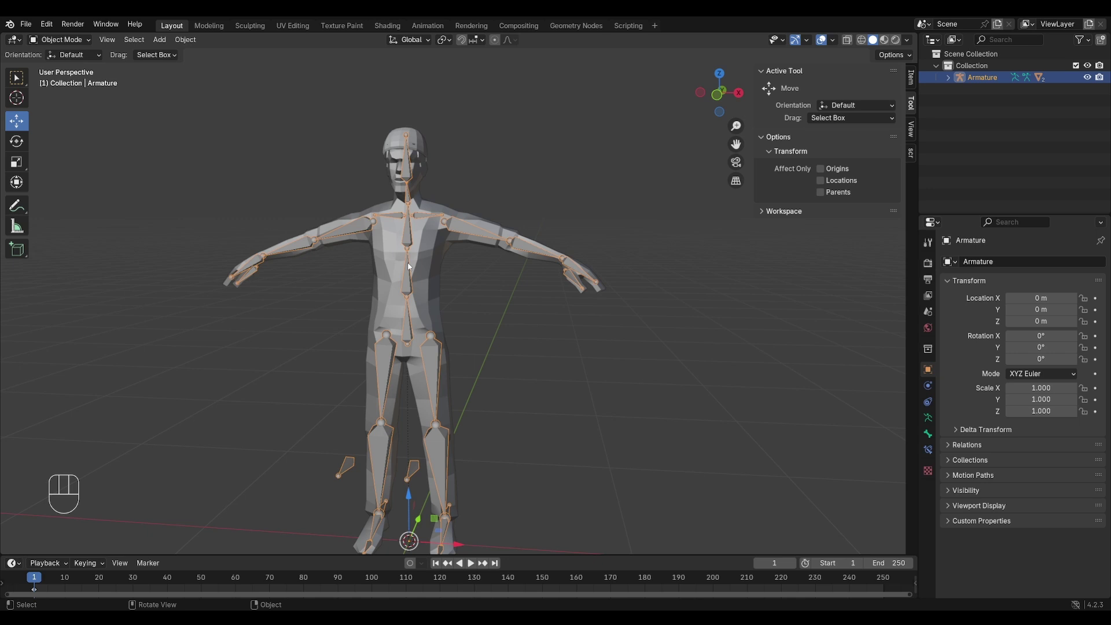
pyautogui.hotkey('ctrl', 'z')
pyautogui.keyDown('shift'); pyautogui.click(424, 263); pyautogui.keyUp('shift')
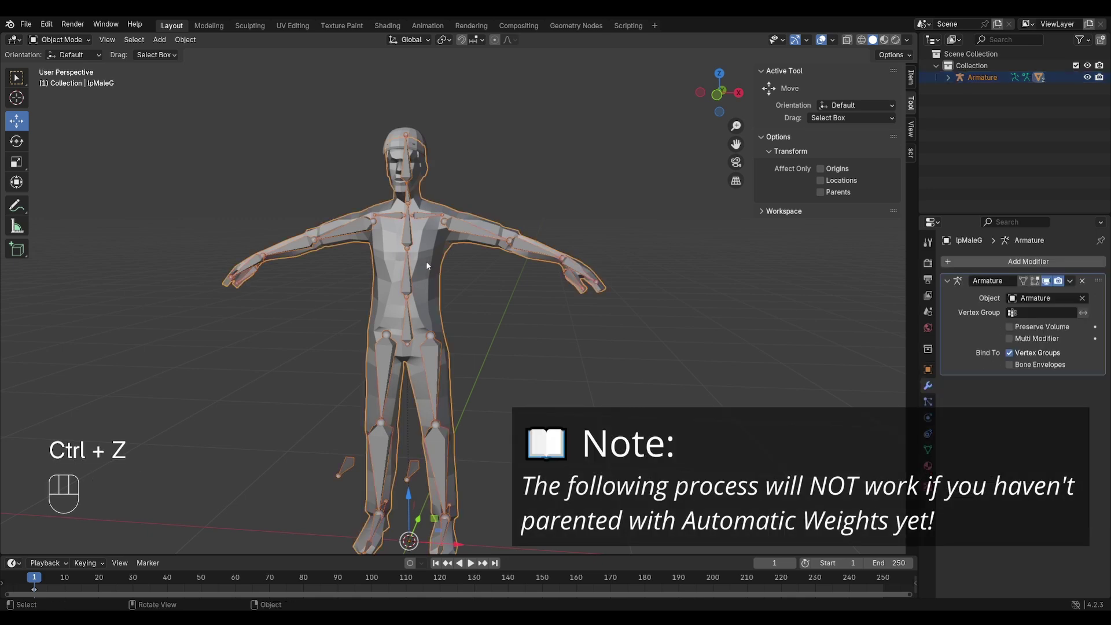
pyautogui.click(60, 39)
pyautogui.click(65, 103)
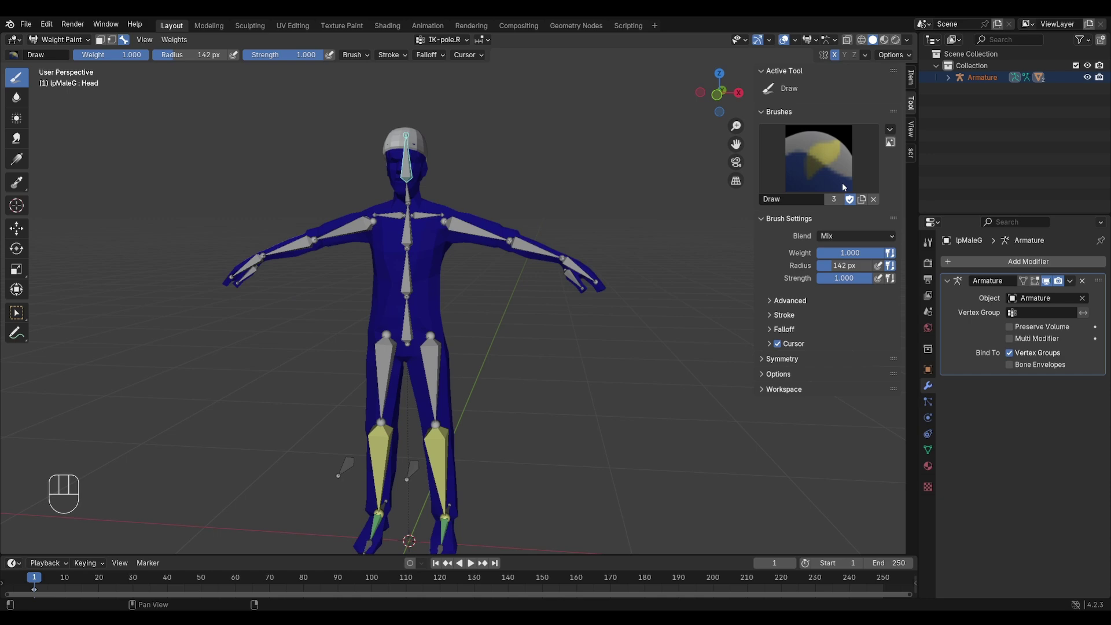
# - Review the available weight paint brushes and set the brush's blend mode to Add
pyautogui.click(763, 158)
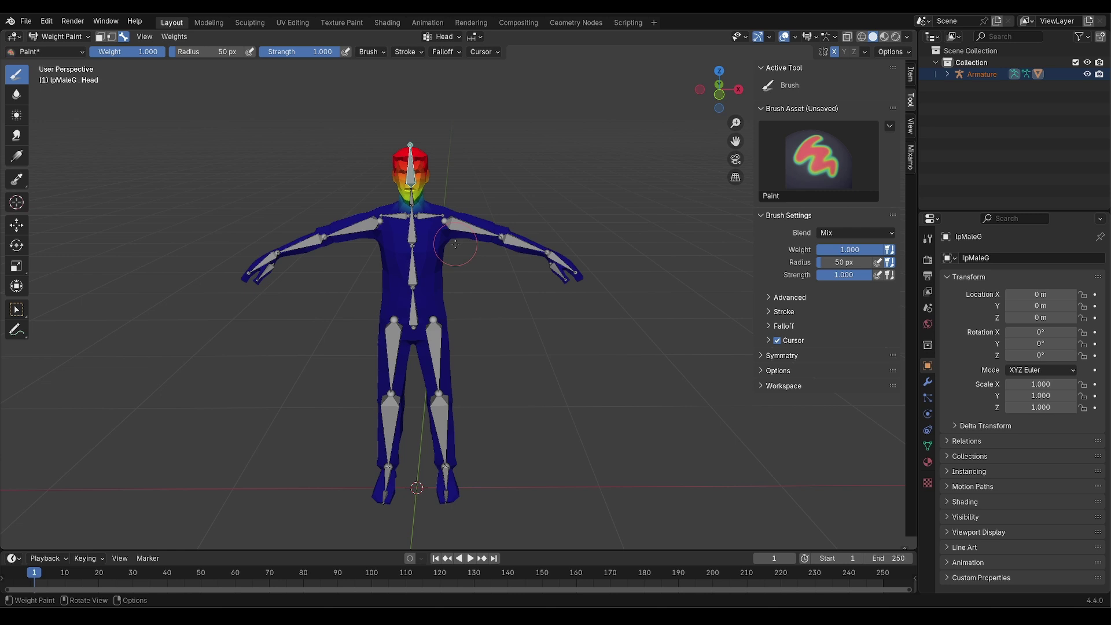
pyautogui.click(826, 148)
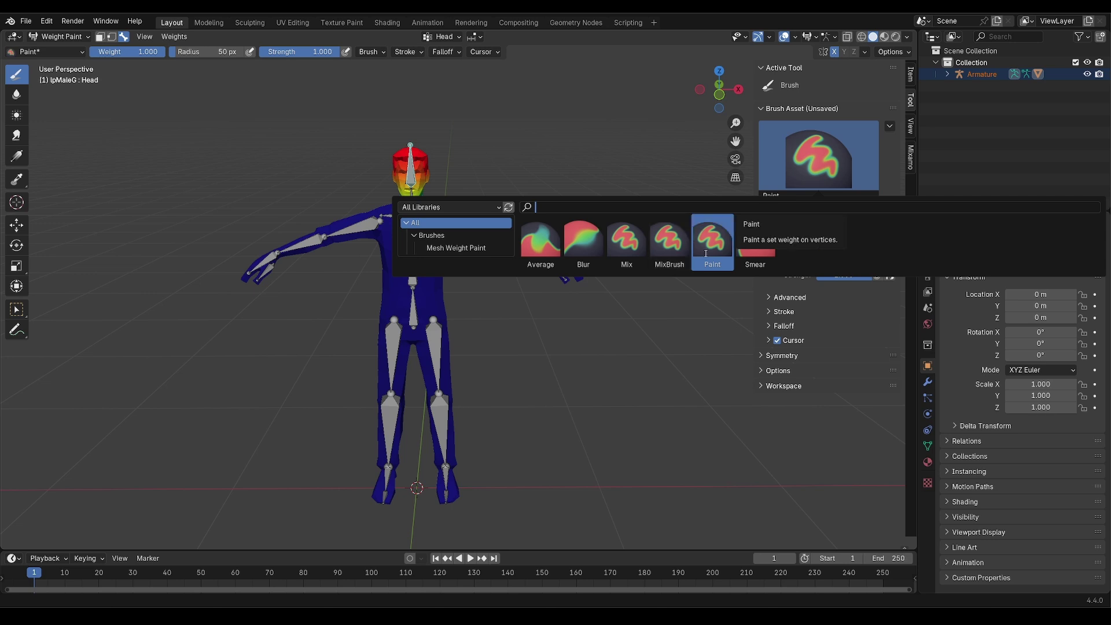
pyautogui.click(839, 232)
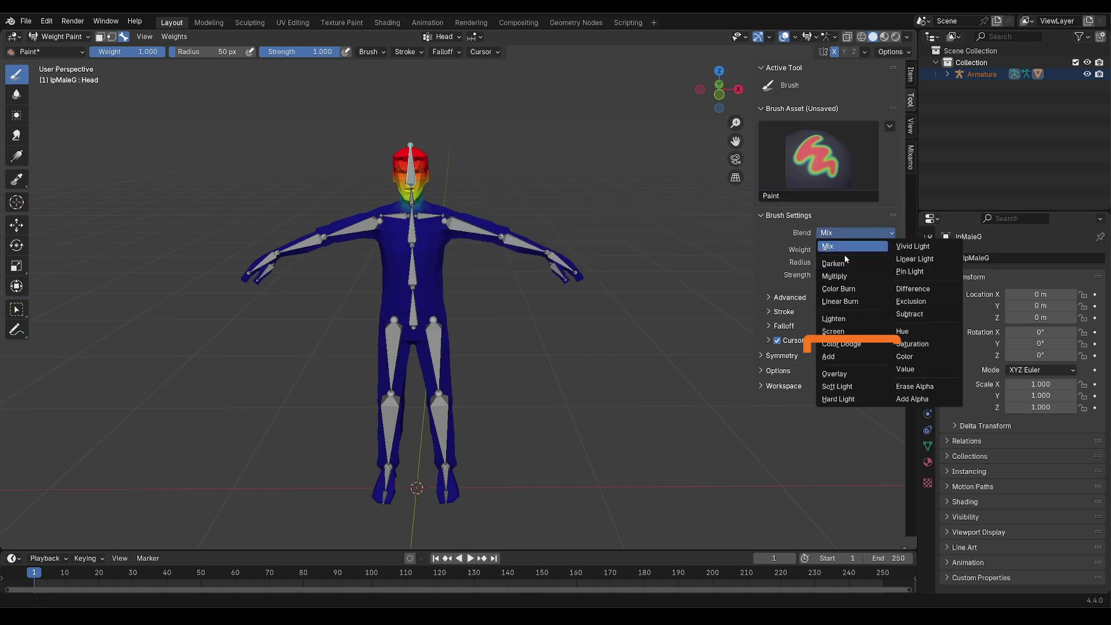
pyautogui.click(856, 354)
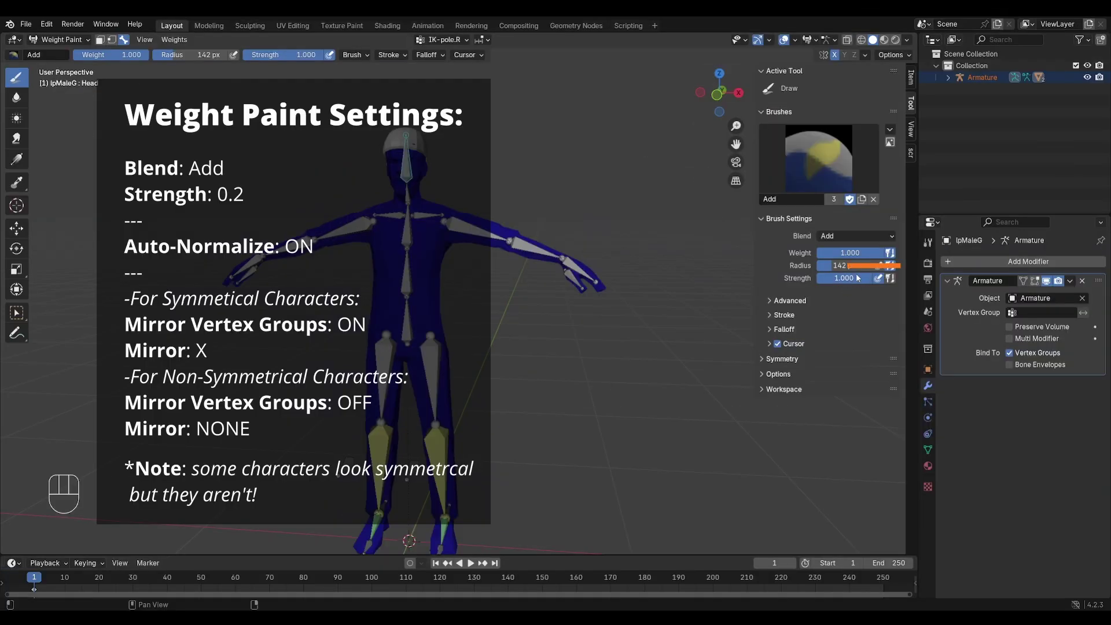
# - Set the brush strength to 0.2 and turn on Auto Normalize in the weight paint options
pyautogui.click(857, 278)
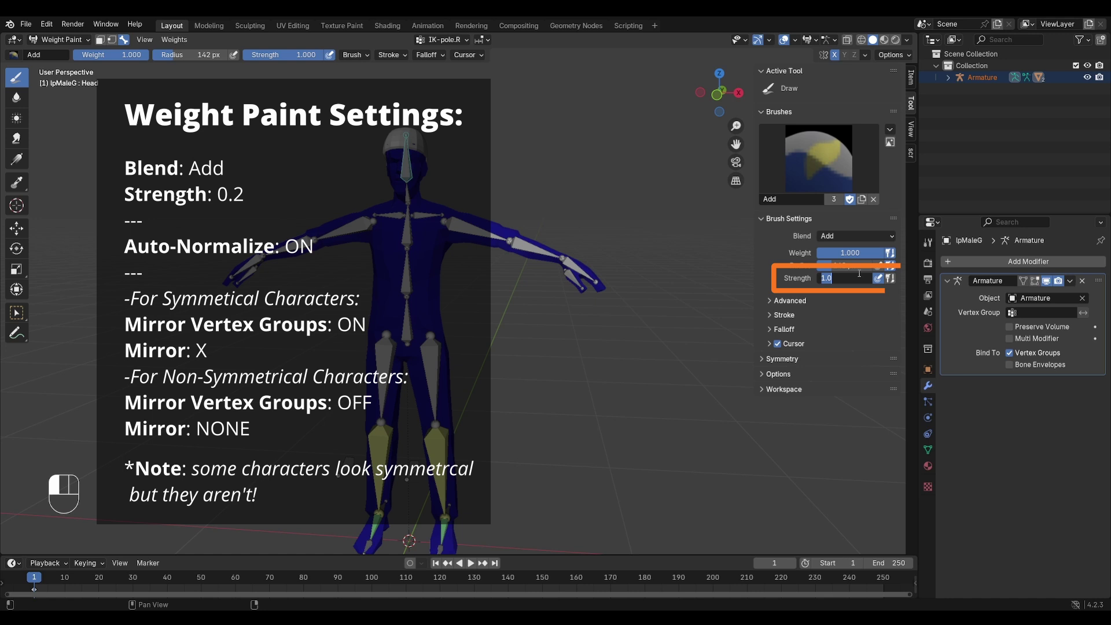
pyautogui.write('0.2')
pyautogui.press('Return')
pyautogui.click(779, 375)
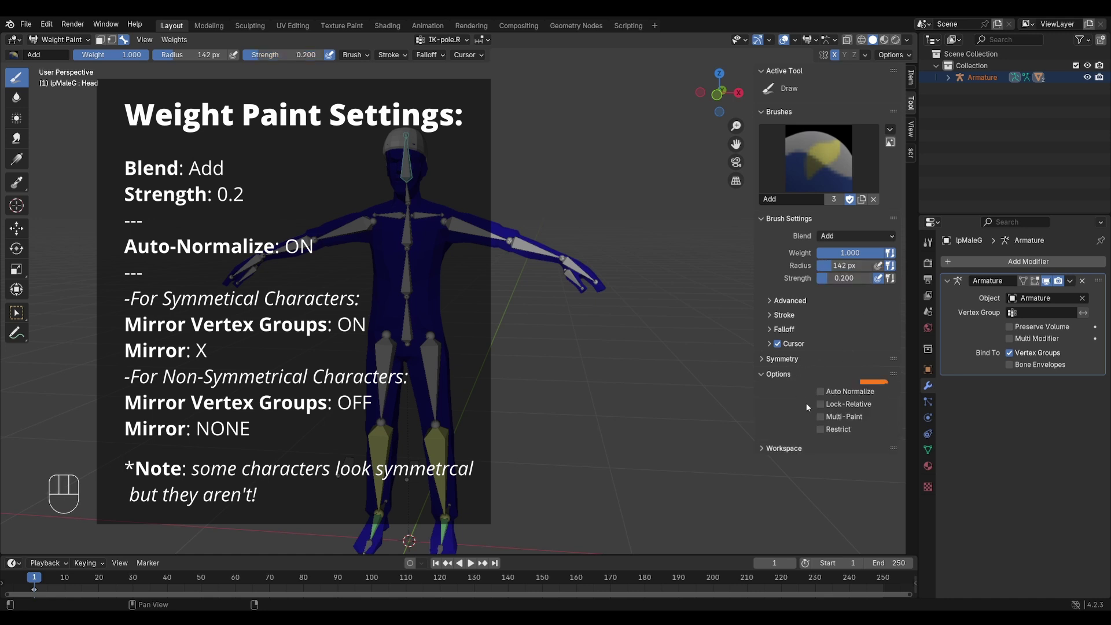
pyautogui.click(821, 392)
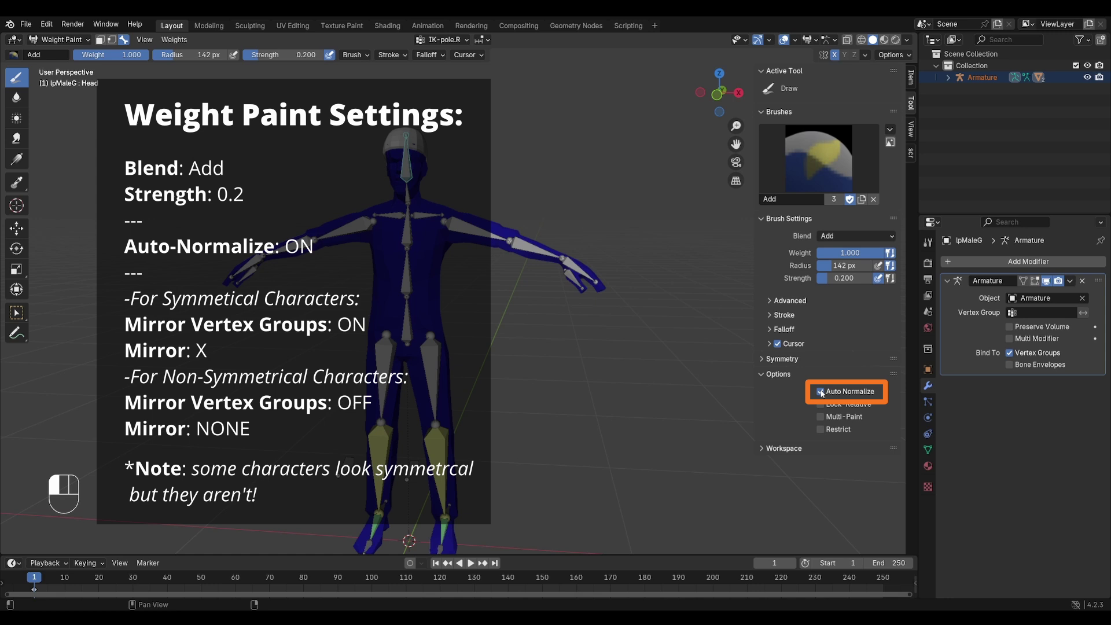
# - Try turning off Mirror Vertex Groups and X mirroring in the symmetry options, and turn both on again
pyautogui.click(790, 363)
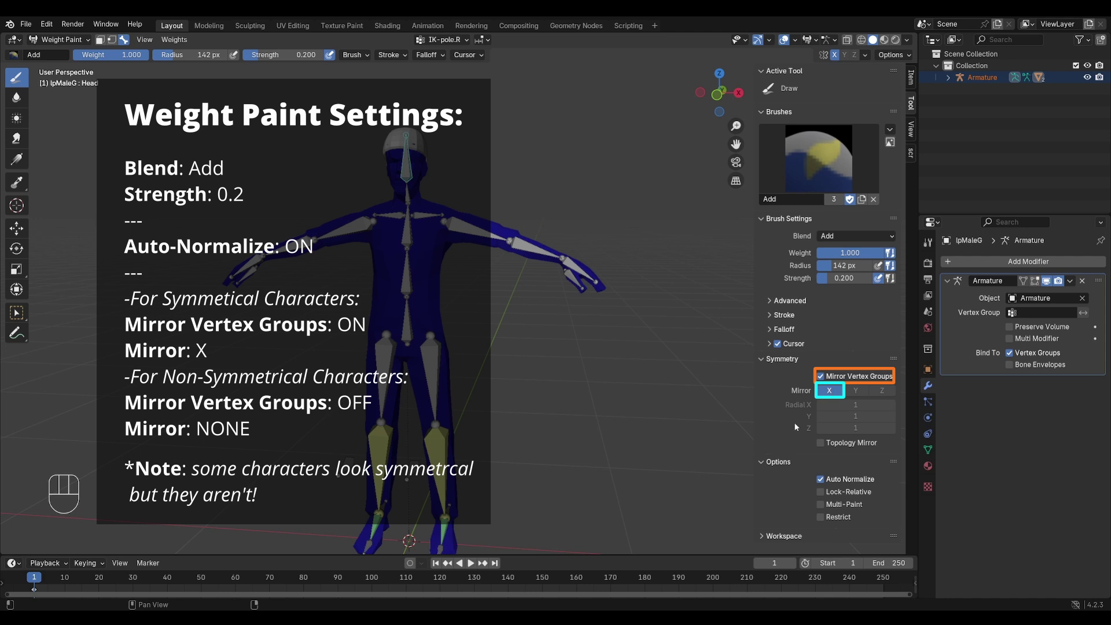
pyautogui.click(830, 391)
pyautogui.click(821, 376)
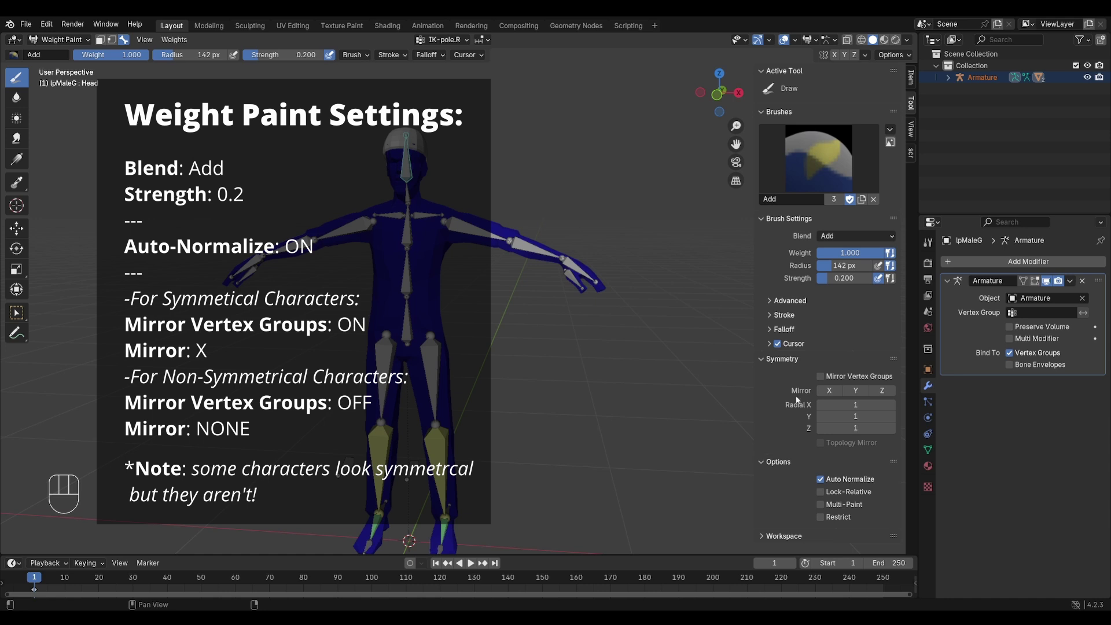
pyautogui.click(830, 391)
pyautogui.click(821, 376)
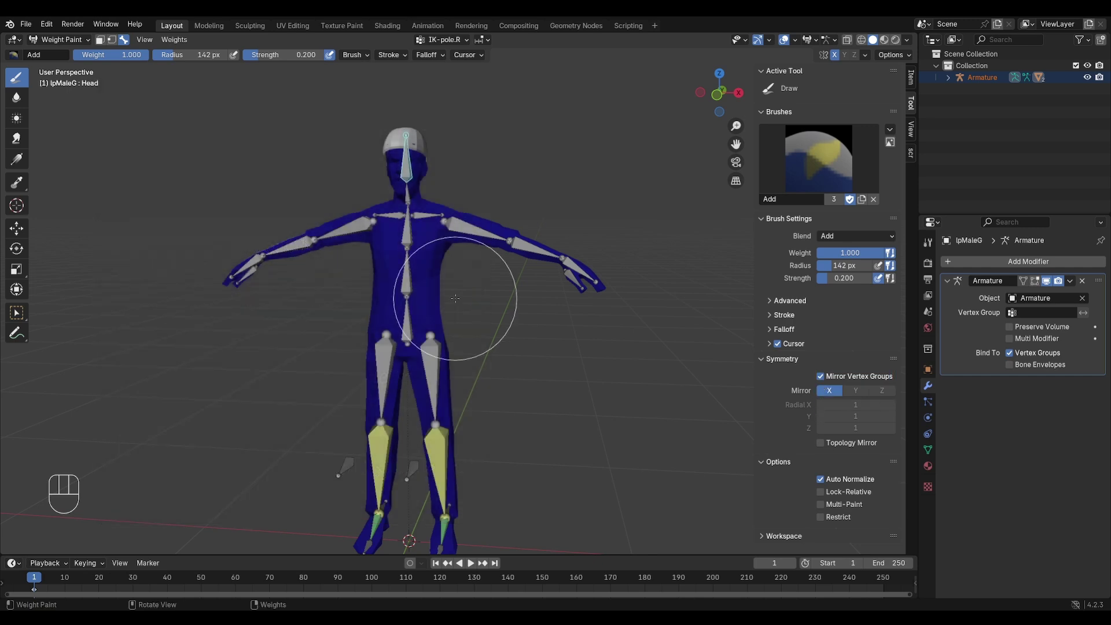
# - Select the upper_arm.L bone and rotate it downward to check the shoulder deformation
pyautogui.keyDown('alt'); pyautogui.click(458, 241); pyautogui.keyUp('alt')
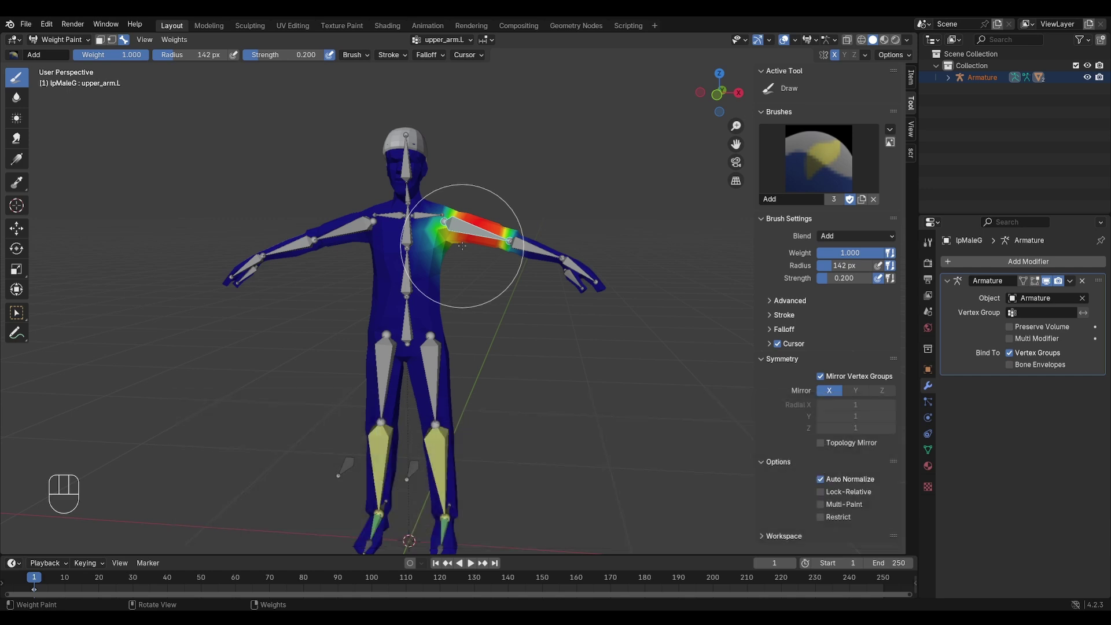
pyautogui.press('r')
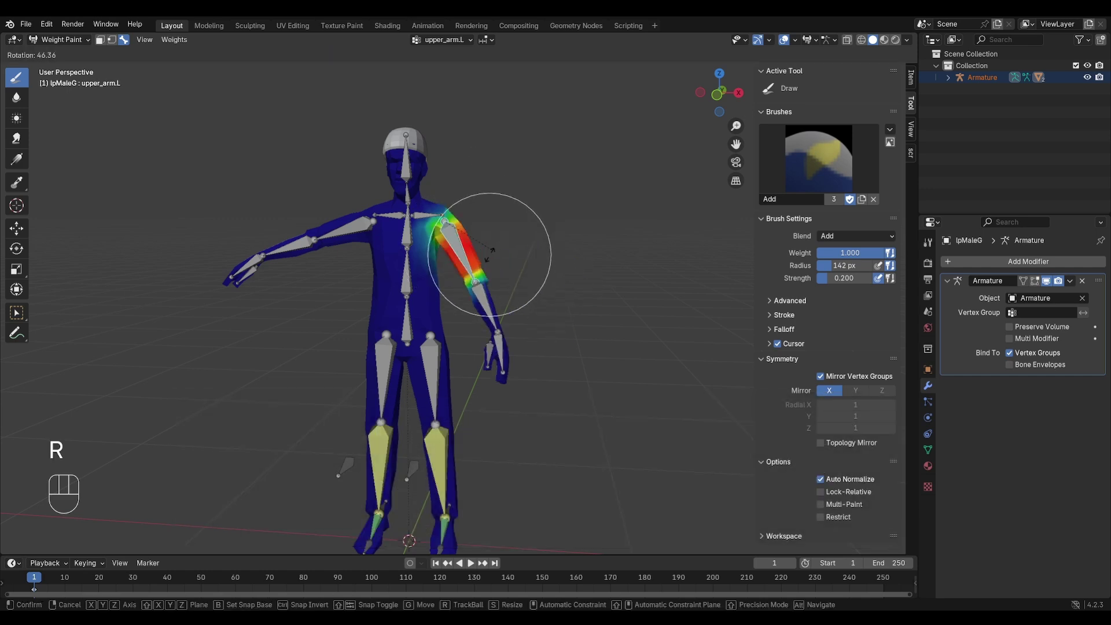
pyautogui.press('g')
pyautogui.rightClick(515, 208)
pyautogui.press('r')
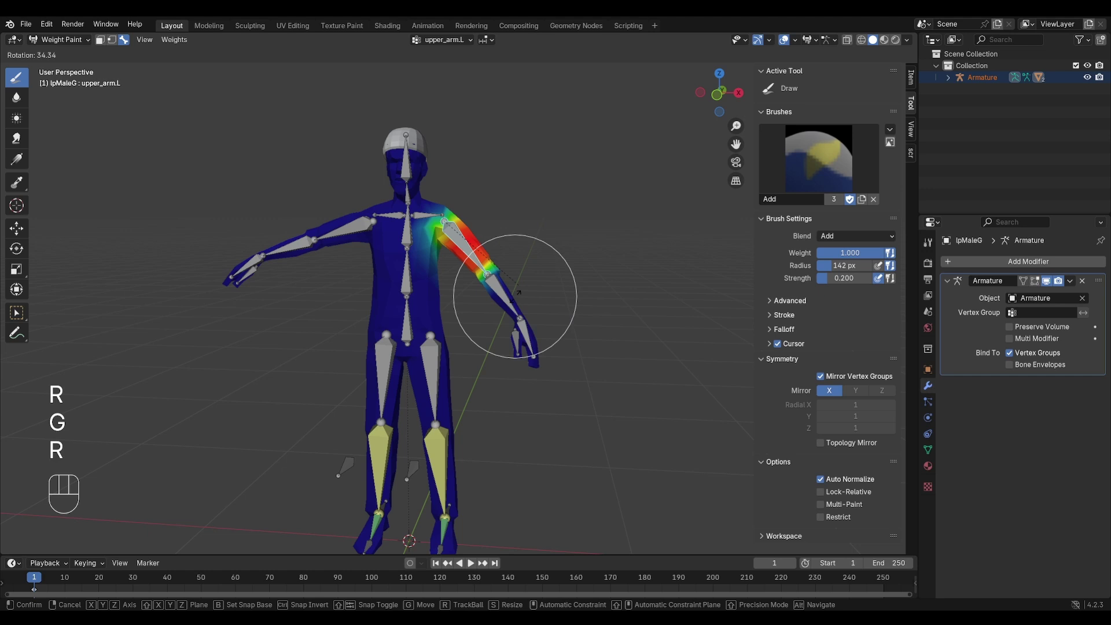
pyautogui.click(513, 307)
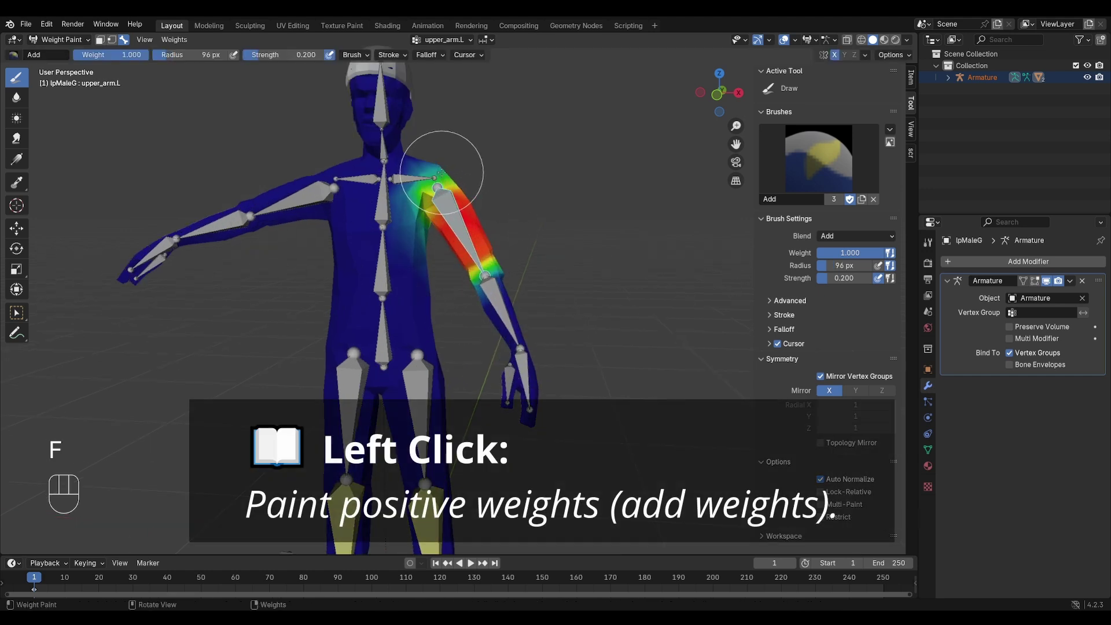
# - Add upper_arm.L weight over the shoulder and subtract it toward the neck and below the armpit, raising the arm in between
pyautogui.moveTo(441, 172)
pyautogui.mouseDown()
pyautogui.moveTo(436, 162)
pyautogui.moveTo(458, 207)
pyautogui.mouseUp()
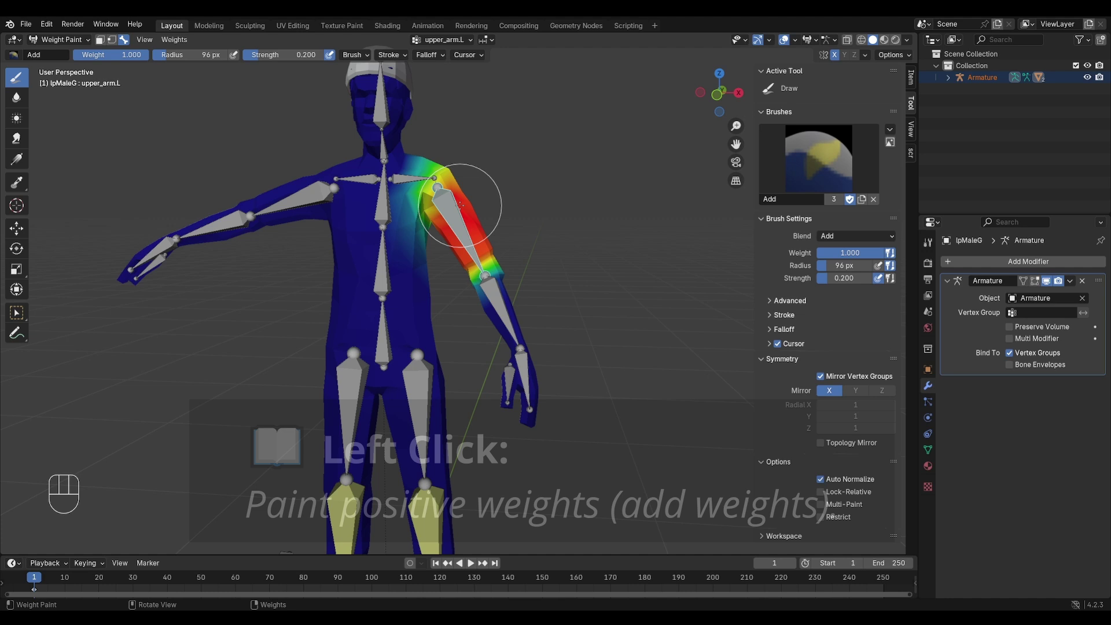
pyautogui.keyDown('ctrl'); pyautogui.moveTo(415, 157); pyautogui.dragTo(424, 162); pyautogui.keyUp('ctrl')
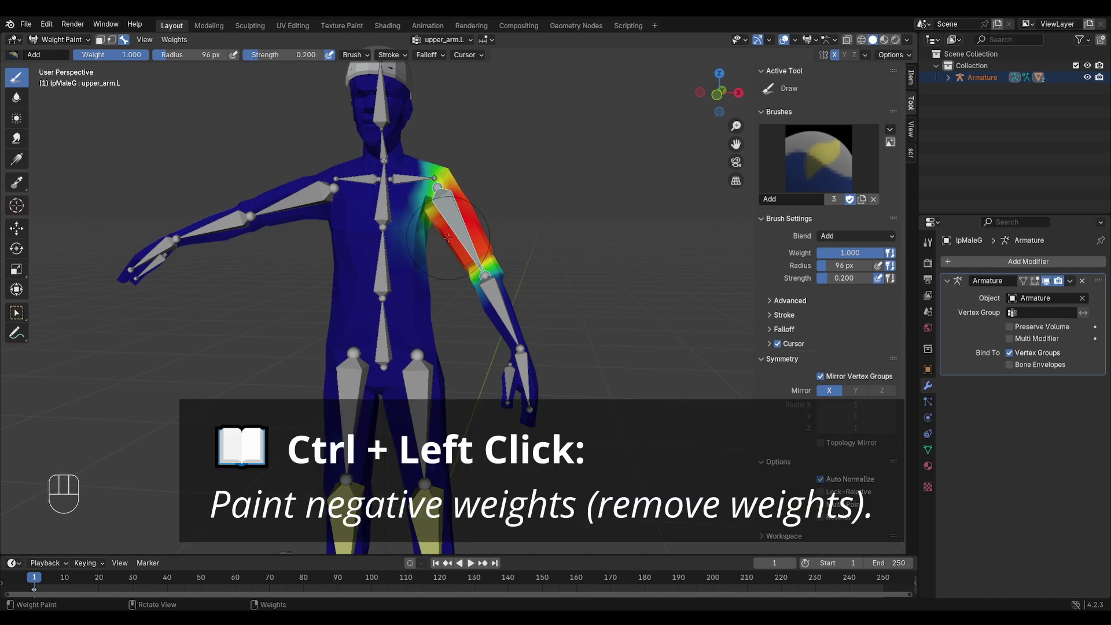
pyautogui.press('r')
pyautogui.click(423, 244)
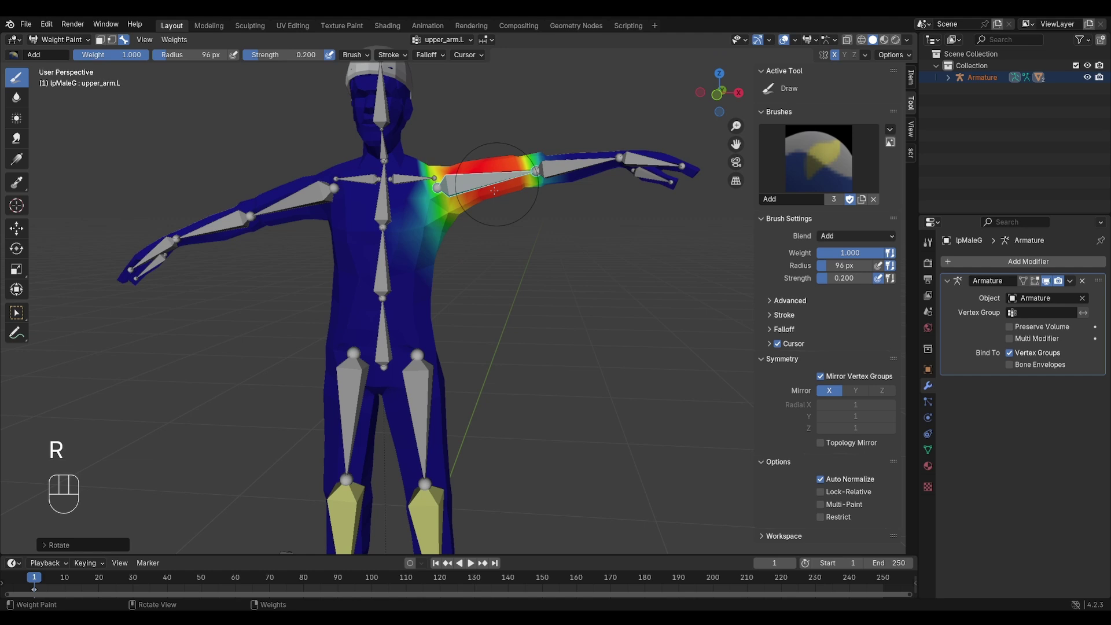
pyautogui.keyDown('ctrl'); pyautogui.moveTo(423, 243); pyautogui.dragTo(440, 234); pyautogui.keyUp('ctrl')
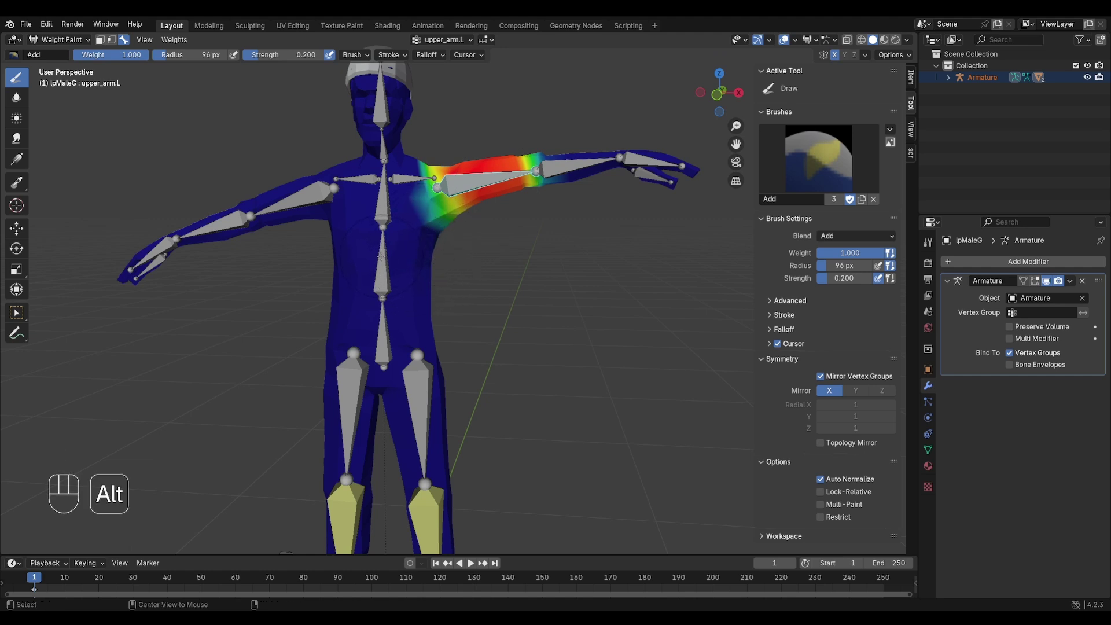
# - Select the Spine2 bone and add weight along the side of the chest below the raised arm
pyautogui.keyDown('alt'); pyautogui.click(382, 256); pyautogui.keyUp('alt')
pyautogui.moveTo(427, 259)
pyautogui.mouseDown()
pyautogui.moveTo(433, 242)
pyautogui.moveTo(434, 261)
pyautogui.moveTo(471, 280)
pyautogui.mouseUp()
pyautogui.moveTo(471, 280); pyautogui.dragTo(397, 249, button='middle')
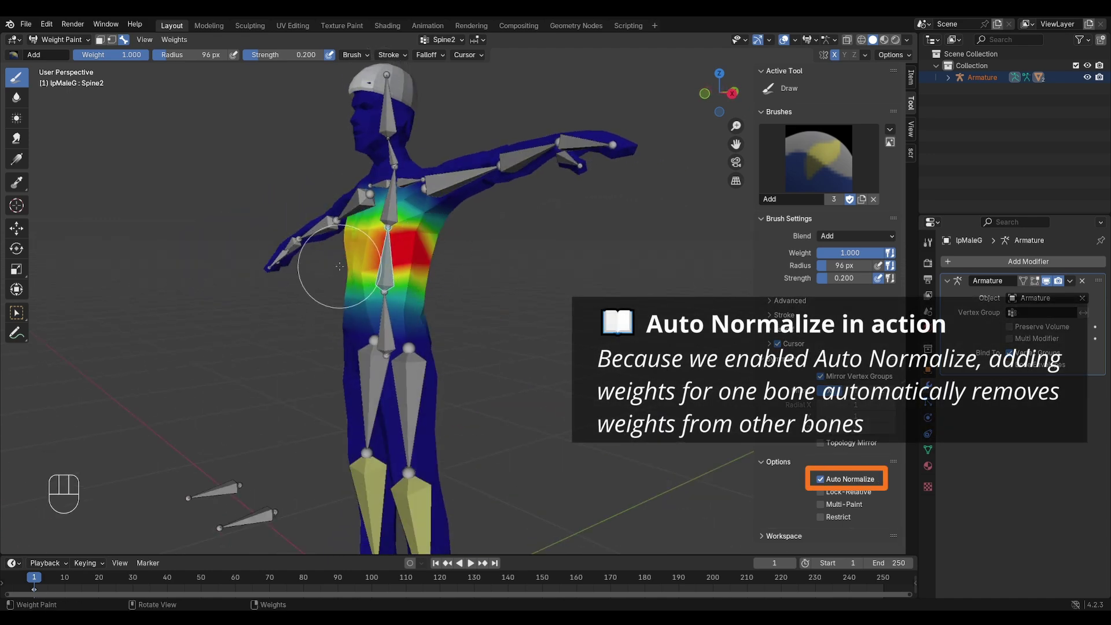
pyautogui.moveTo(324, 249); pyautogui.dragTo(472, 354, button='middle')
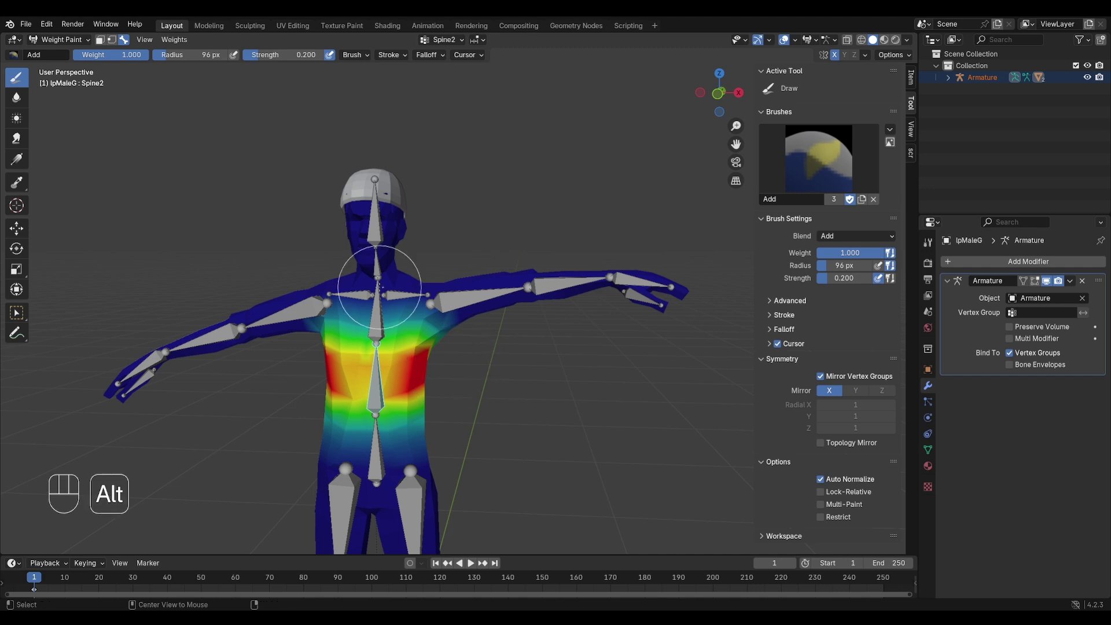
# - Select the Head bone and try rotating it freely to check how the face deforms
pyautogui.keyDown('alt'); pyautogui.click(383, 228); pyautogui.keyUp('alt')
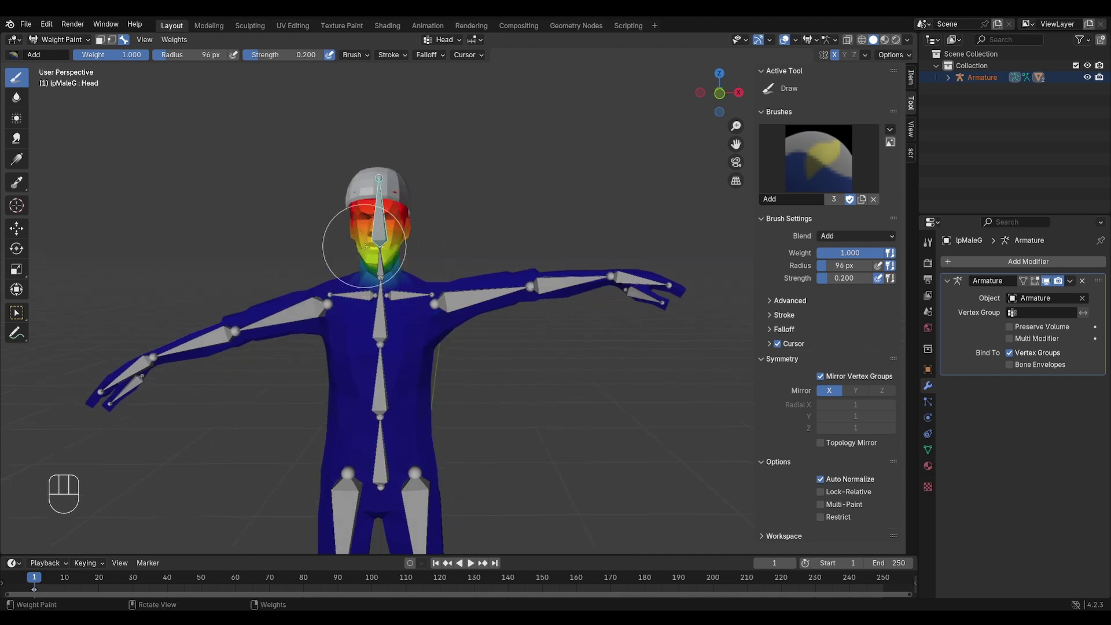
pyautogui.press('r')
pyautogui.press('r')
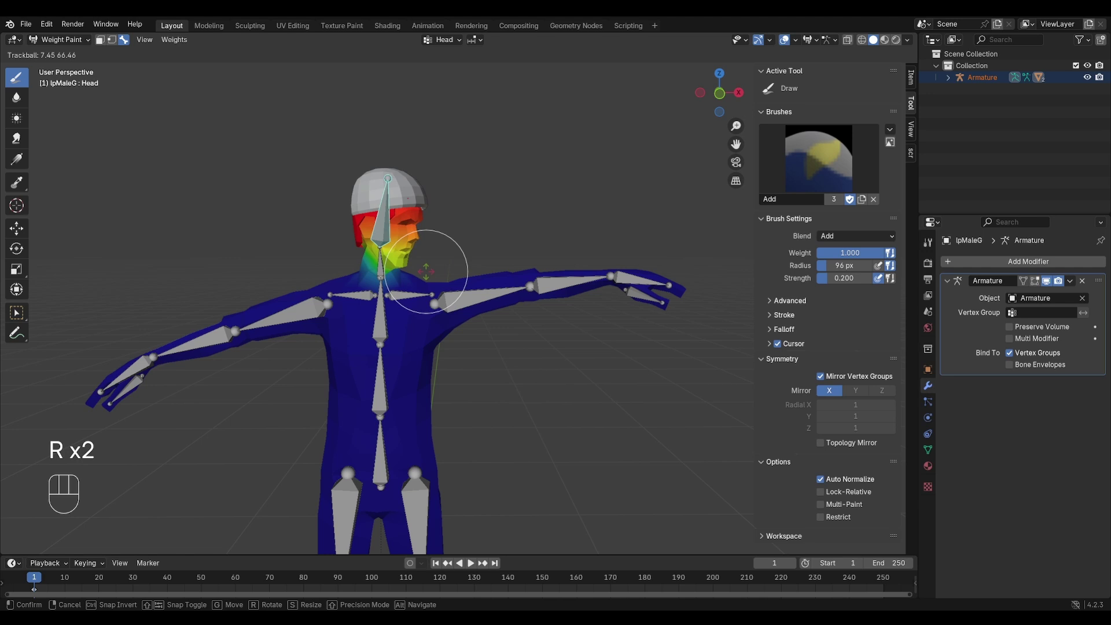
pyautogui.rightClick(419, 280)
# - Tilt the Head bone backward and add Head weight across the face and jaw
pyautogui.moveTo(419, 280); pyautogui.dragTo(550, 307, button='middle')
pyautogui.press('r')
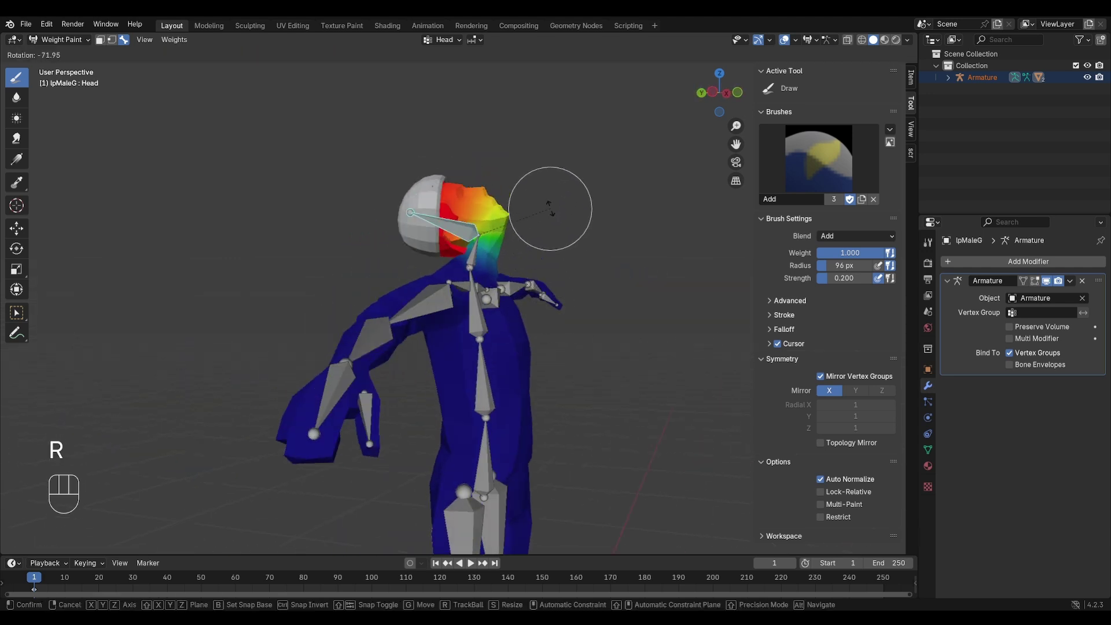
pyautogui.click(550, 208)
pyautogui.moveTo(487, 184)
pyautogui.mouseDown()
pyautogui.moveTo(499, 206)
pyautogui.moveTo(487, 213)
pyautogui.moveTo(468, 197)
pyautogui.moveTo(508, 200)
pyautogui.mouseUp()
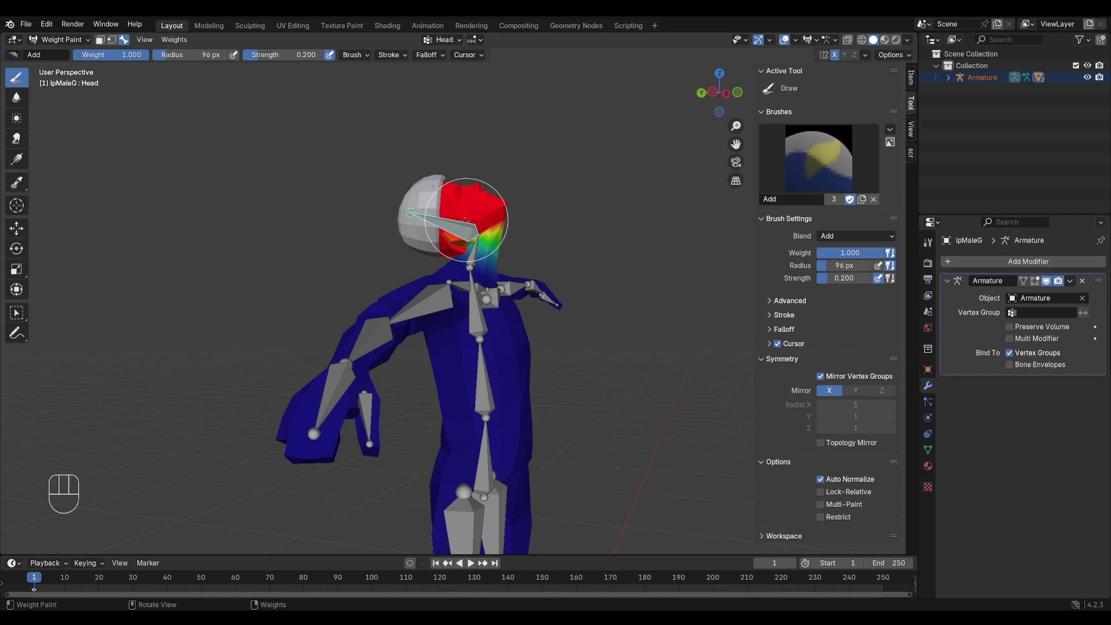
# - Clear the Head bone's rotation and rotate the head freely to test the repainted face weights
pyautogui.moveTo(550, 209)
pyautogui.mouseDown(button='middle')
pyautogui.moveTo(481, 208)
pyautogui.moveTo(447, 298)
pyautogui.mouseUp(button='middle')
pyautogui.hotkey('alt', 'r')
pyautogui.press('r')
pyautogui.press('r')
pyautogui.press('r')
pyautogui.press('r')
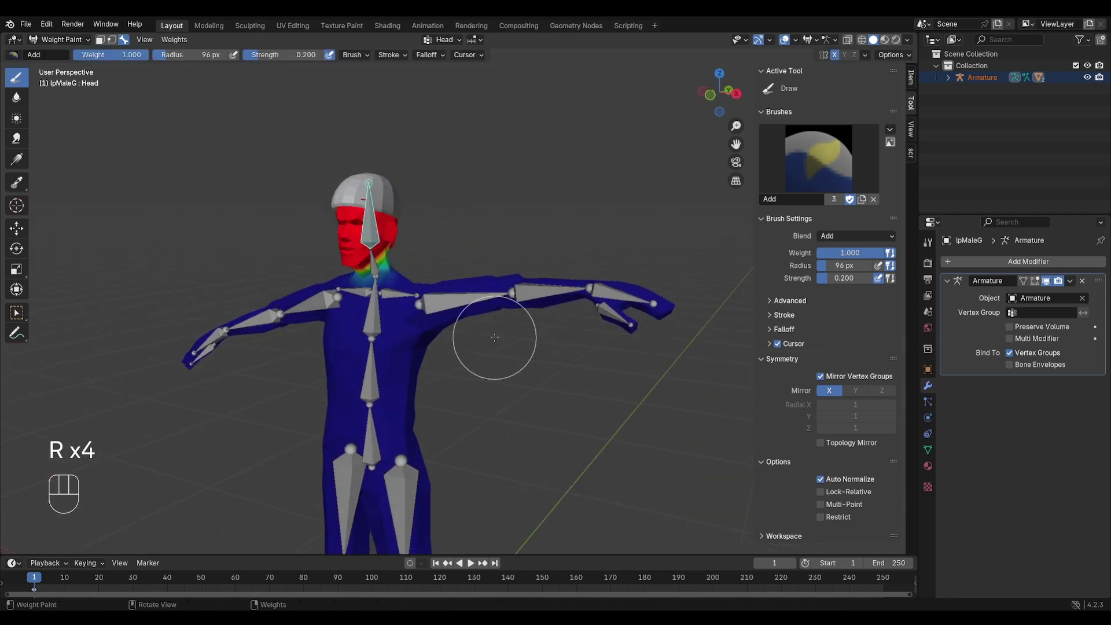
pyautogui.press('r')
pyautogui.press('r')
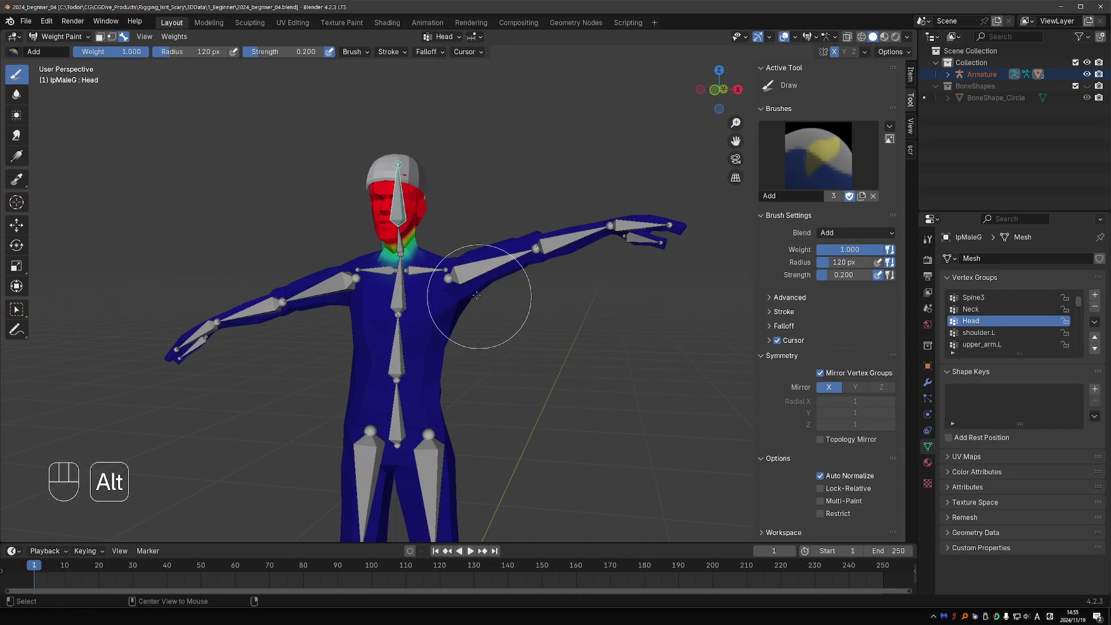
# - Try adding upper_arm.L weight at the shoulder joint and compare it with the adjoining shoulder bone's weights
pyautogui.keyDown('alt'); pyautogui.click(440, 278); pyautogui.keyUp('alt')
pyautogui.scroll(2, 461, 264)
pyautogui.moveTo(465, 254)
pyautogui.mouseDown()
pyautogui.moveTo(451, 246)
pyautogui.moveTo(453, 255)
pyautogui.mouseUp()
pyautogui.keyDown('alt'); pyautogui.click(418, 264); pyautogui.keyUp('alt')
pyautogui.keyDown('alt'); pyautogui.click(448, 261); pyautogui.keyUp('alt')
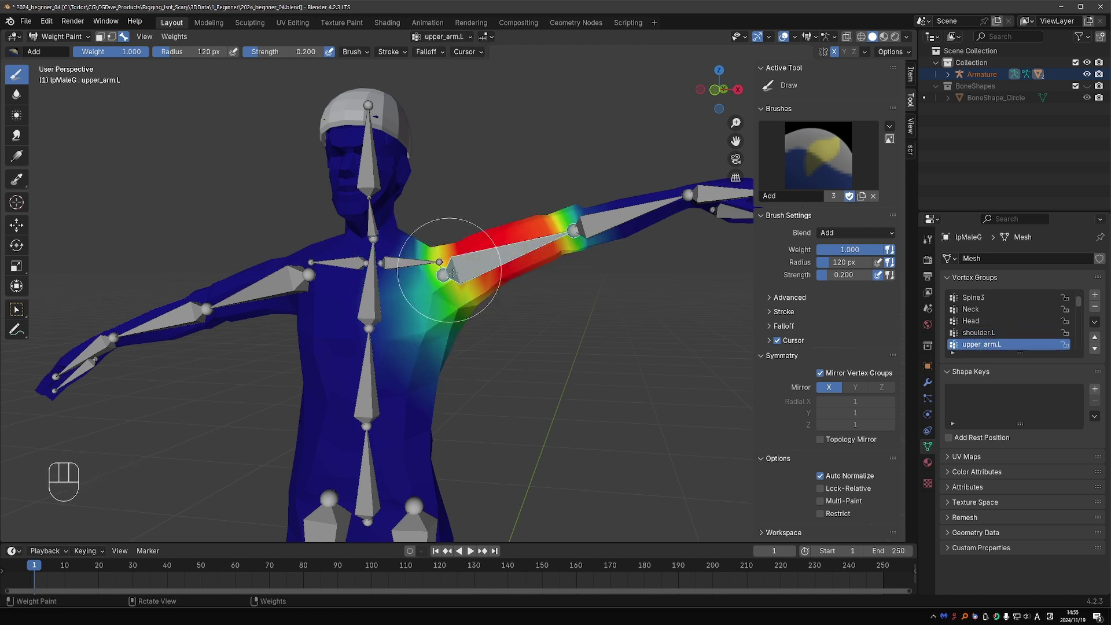
# - Undo the trial weight stroke and blur the upper_arm.L weights around the shoulder and armpit
pyautogui.hotkey('ctrl', 'z')
pyautogui.hotkey('ctrl', 'z')
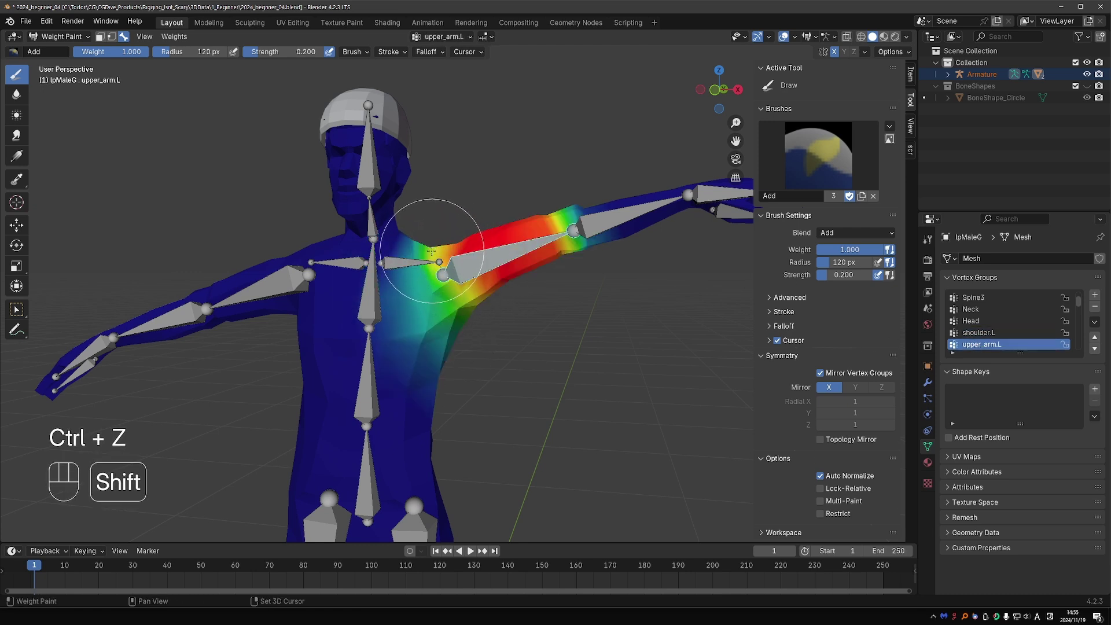
pyautogui.keyDown('shift'); pyautogui.moveTo(428, 264); pyautogui.dragTo(444, 289); pyautogui.keyUp('shift')
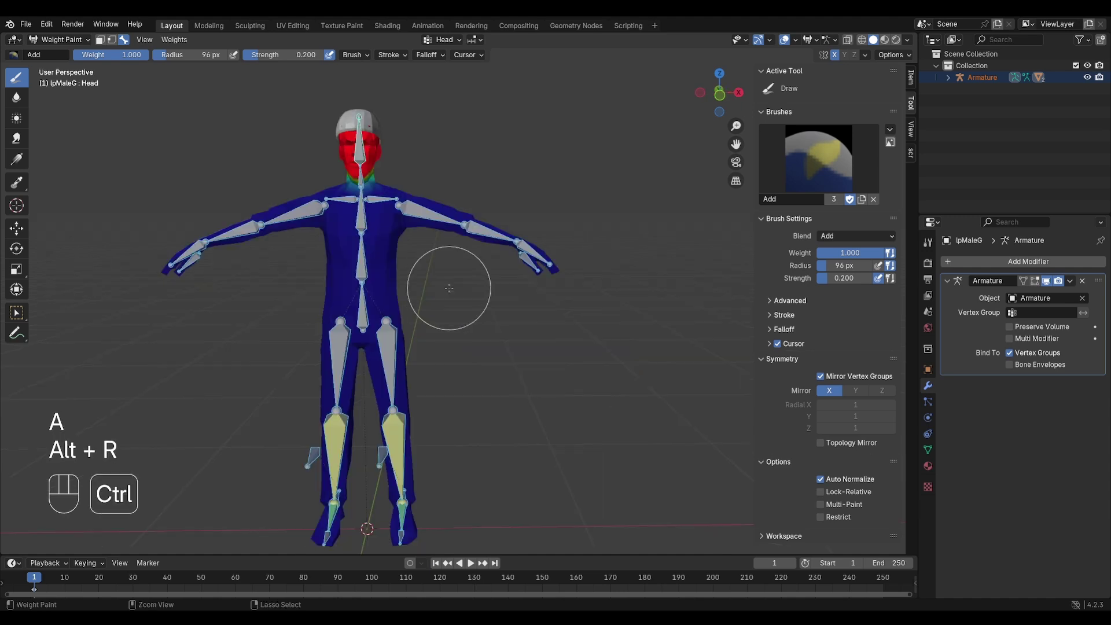
# - Undo the rotation reset on the bones, return to Object Mode, and put the selected armature into Pose Mode
pyautogui.hotkey('ctrl', 'z')
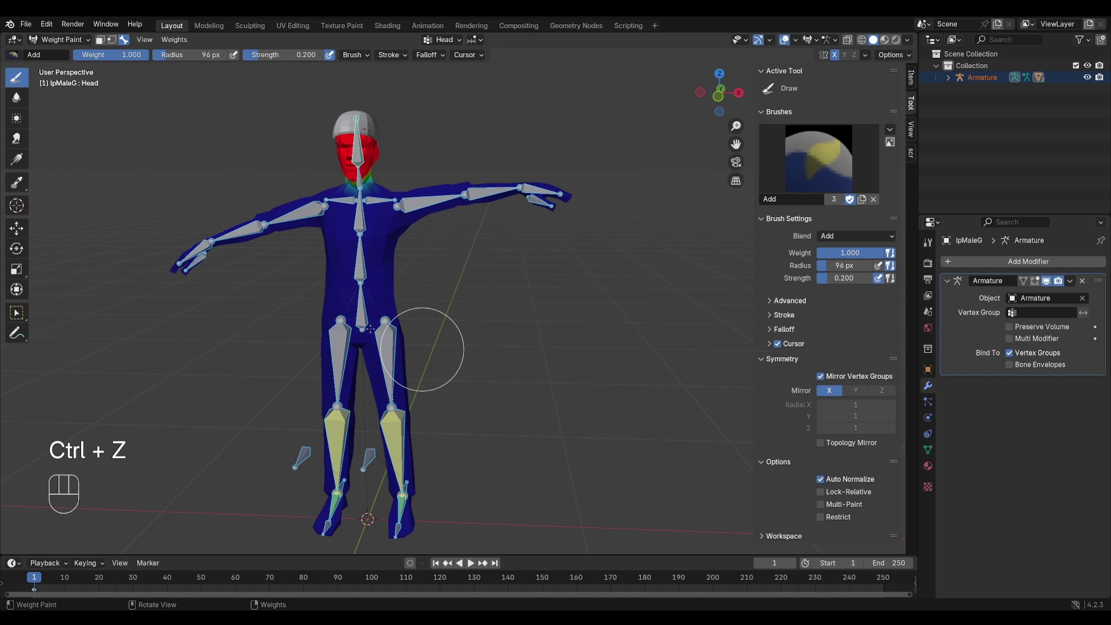
pyautogui.click(57, 39)
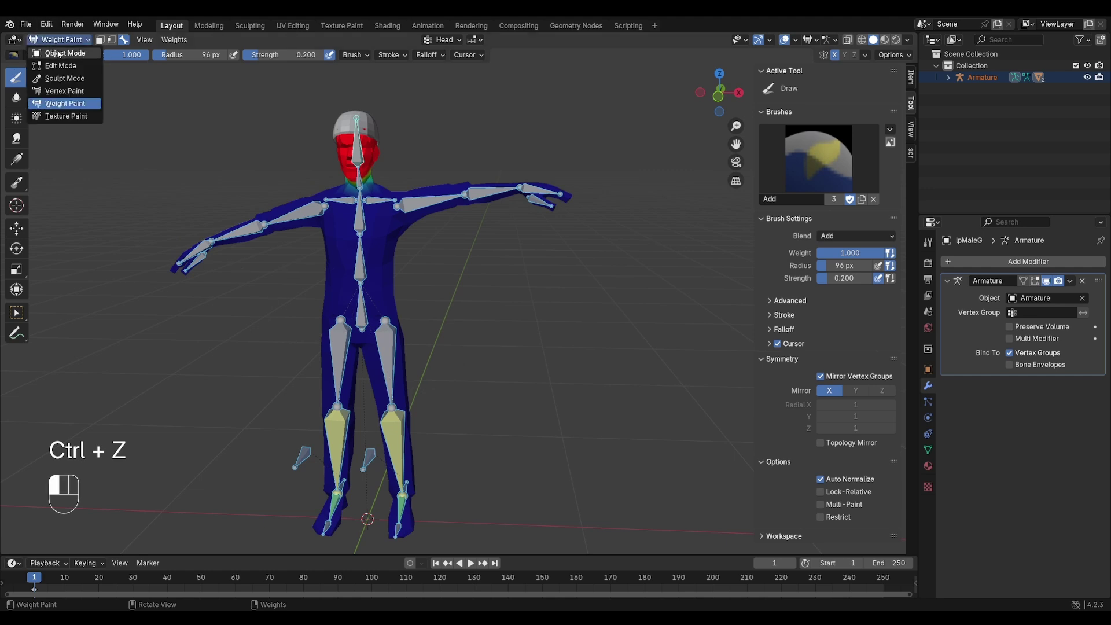
pyautogui.click(58, 54)
pyautogui.click(424, 206)
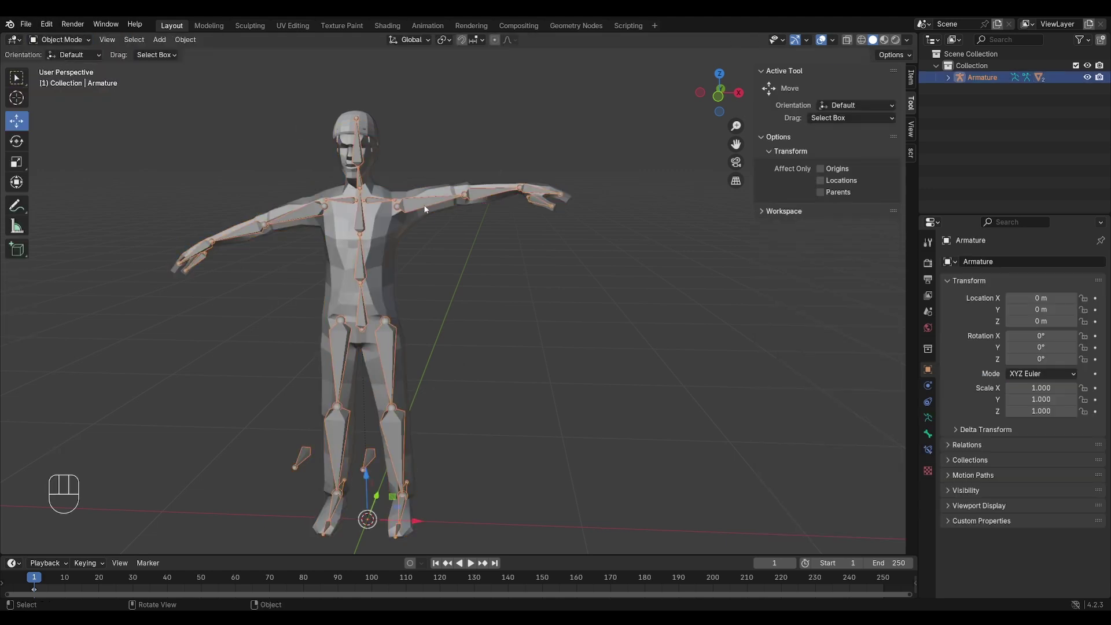
pyautogui.click(70, 40)
pyautogui.click(63, 79)
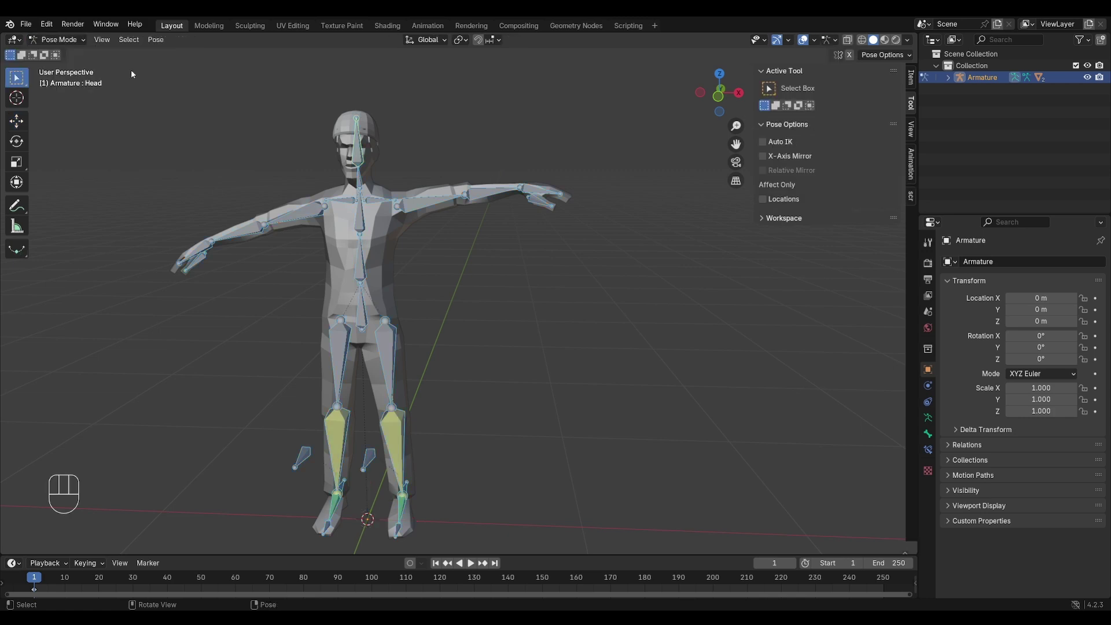
# - Clear all transforms on the selected bones to restore the rest pose
pyautogui.click(155, 39)
pyautogui.moveTo(170, 65)
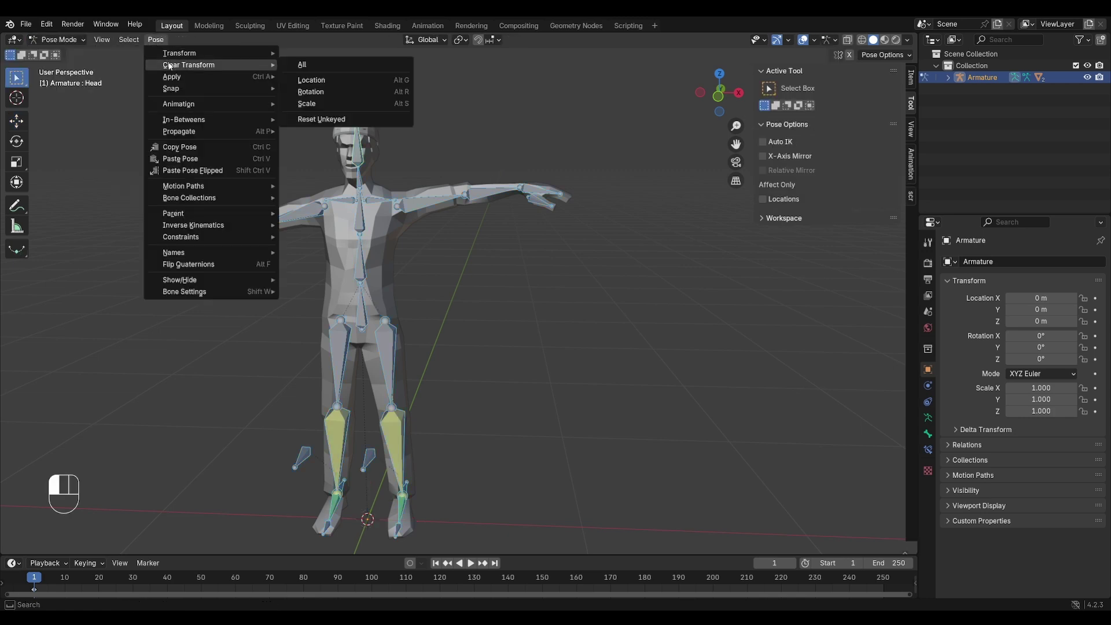
pyautogui.click(311, 65)
pyautogui.keyDown('shift'); pyautogui.moveTo(481, 314); pyautogui.dragTo(565, 303, button='middle'); pyautogui.keyUp('shift')
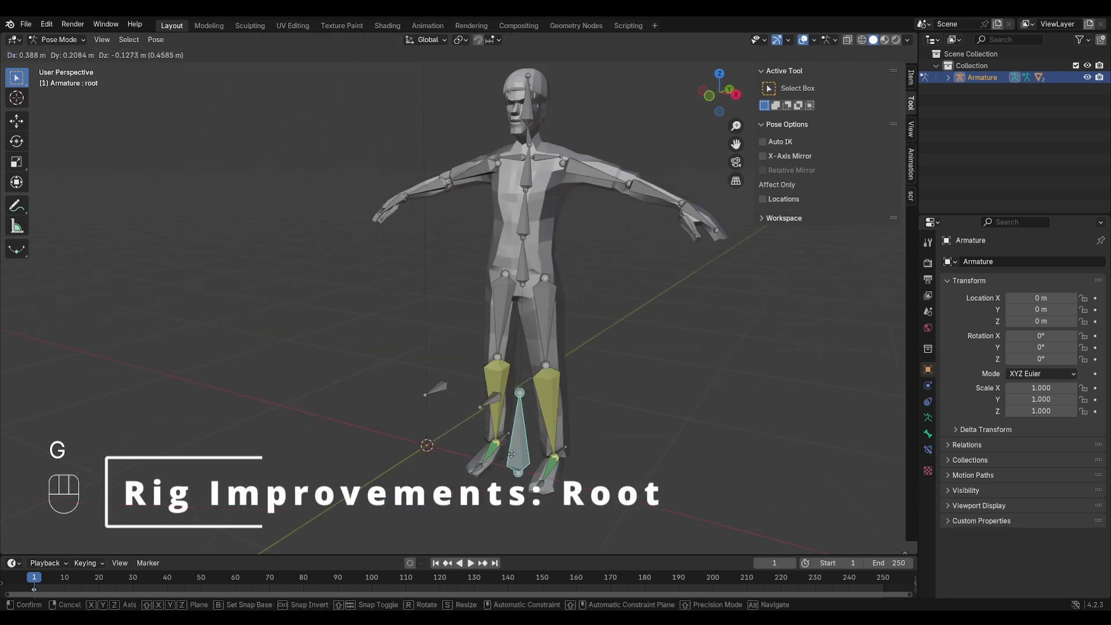
# - Try moving the whole character with the root bone and cancel the moves
pyautogui.rightClick(469, 404)
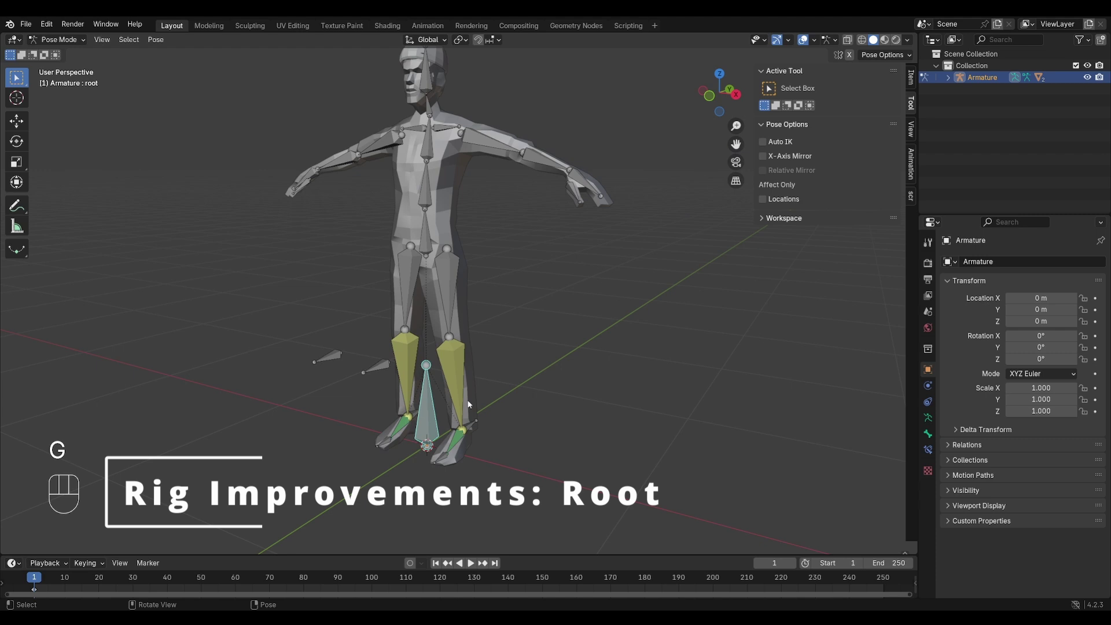
pyautogui.press('g')
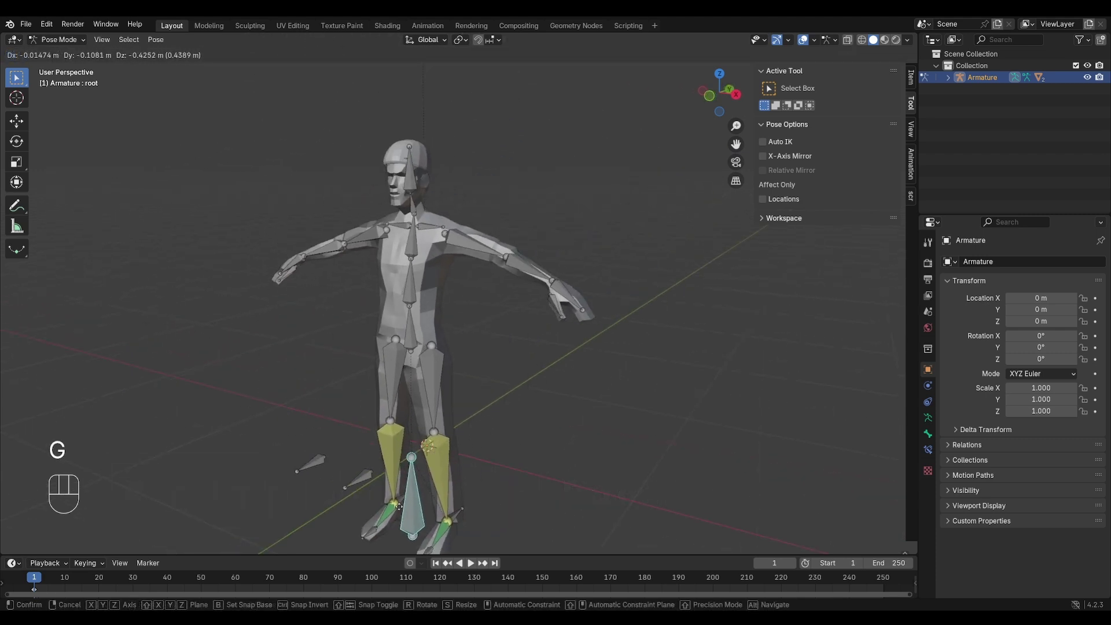
pyautogui.rightClick(469, 404)
pyautogui.scroll(-2, 470, 408)
pyautogui.moveTo(472, 414); pyautogui.dragTo(485, 413, button='middle')
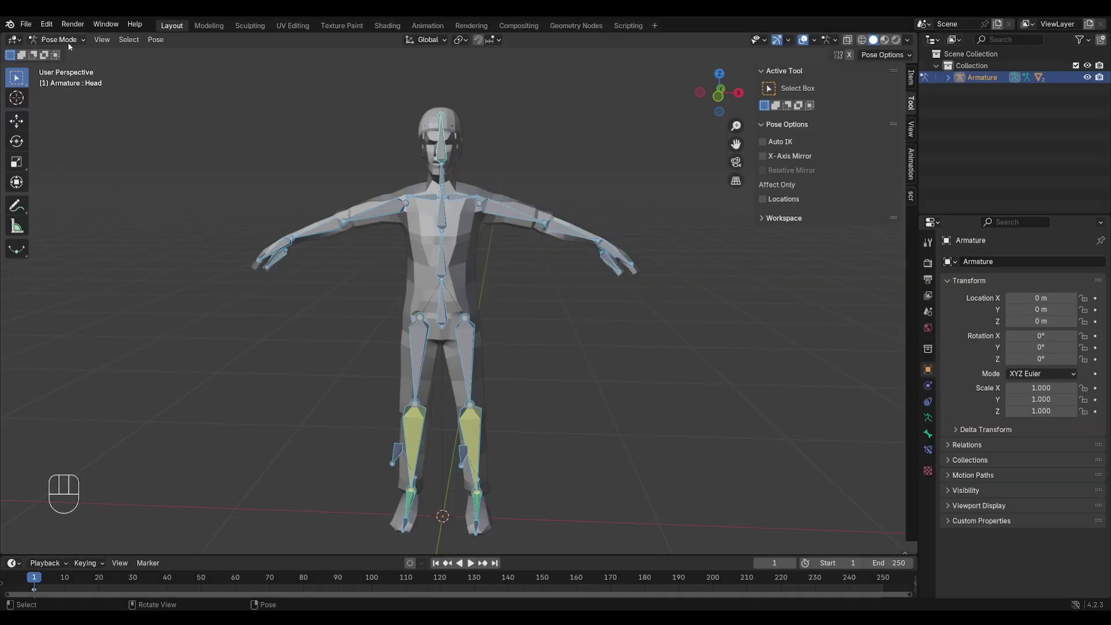
# - Switch the armature to Edit Mode, snap the 3D cursor to the world origin, and add a new bone there
pyautogui.click(60, 39)
pyautogui.click(61, 65)
pyautogui.keyDown('shift'); pyautogui.moveTo(452, 493); pyautogui.dragTo(436, 429, button='middle'); pyautogui.keyUp('shift')
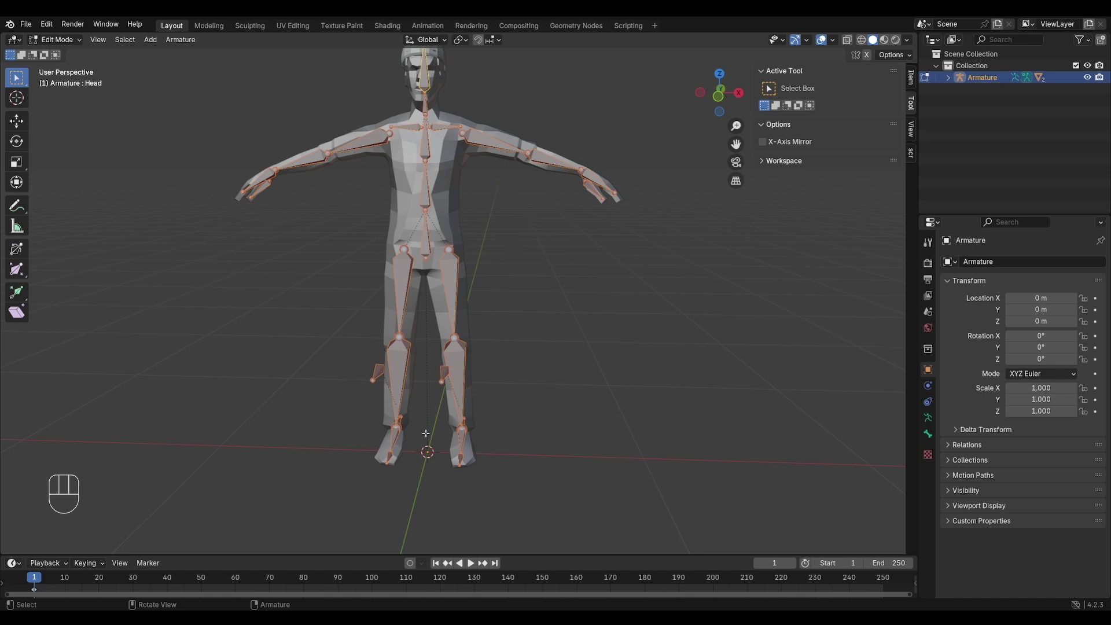
pyautogui.hotkey('shift', 's')
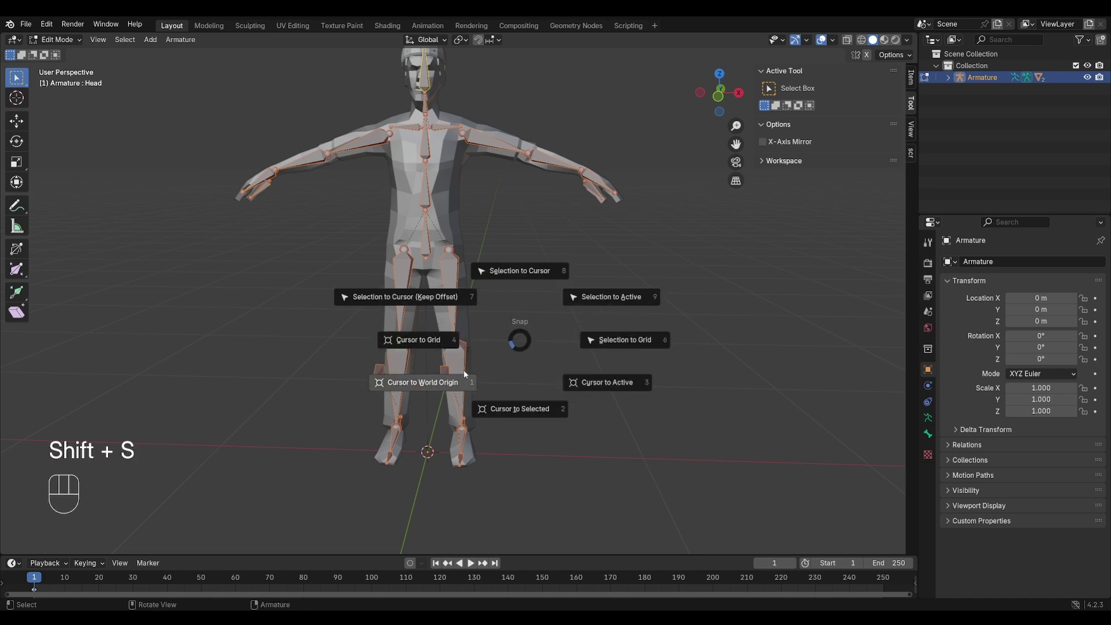
pyautogui.click(440, 386)
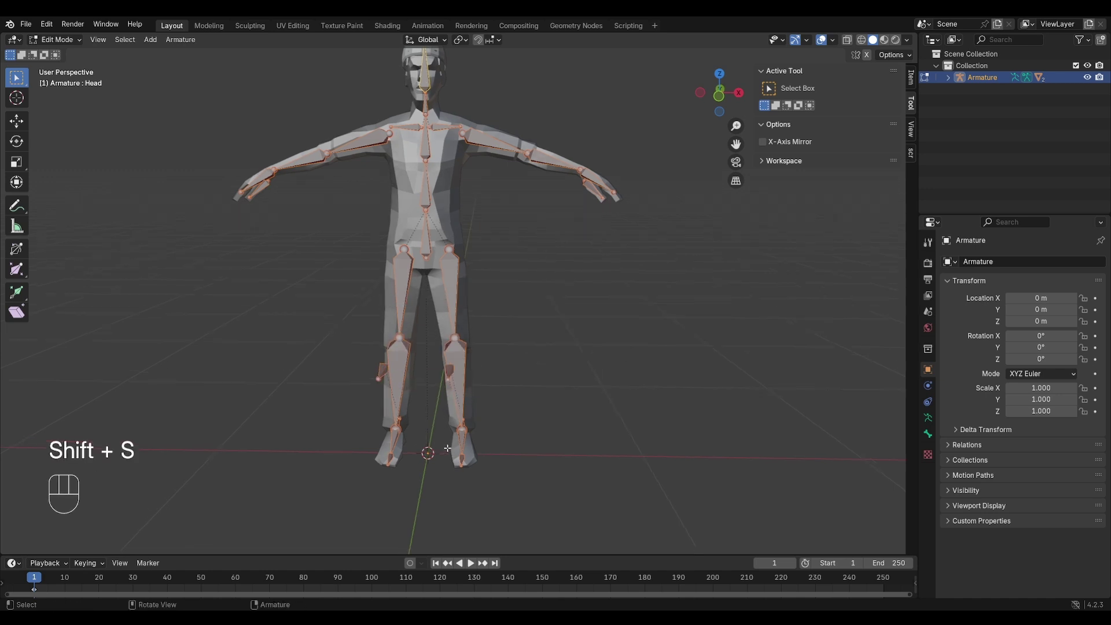
pyautogui.hotkey('shift', 'a')
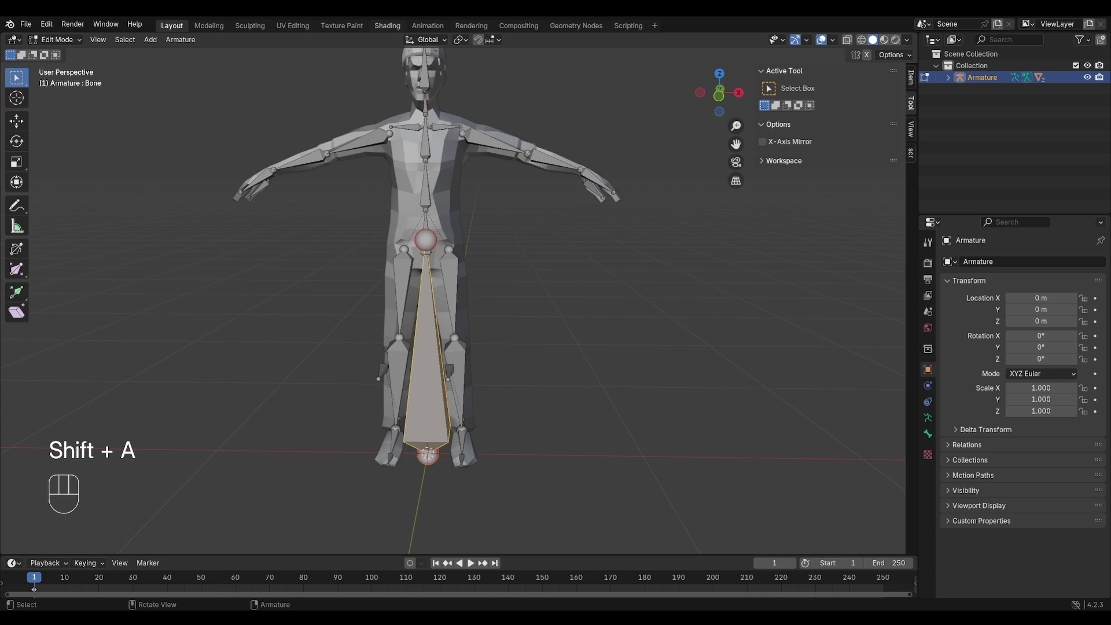
# - Rename the new bone at the world origin to root
pyautogui.press('F2')
pyautogui.write('r')
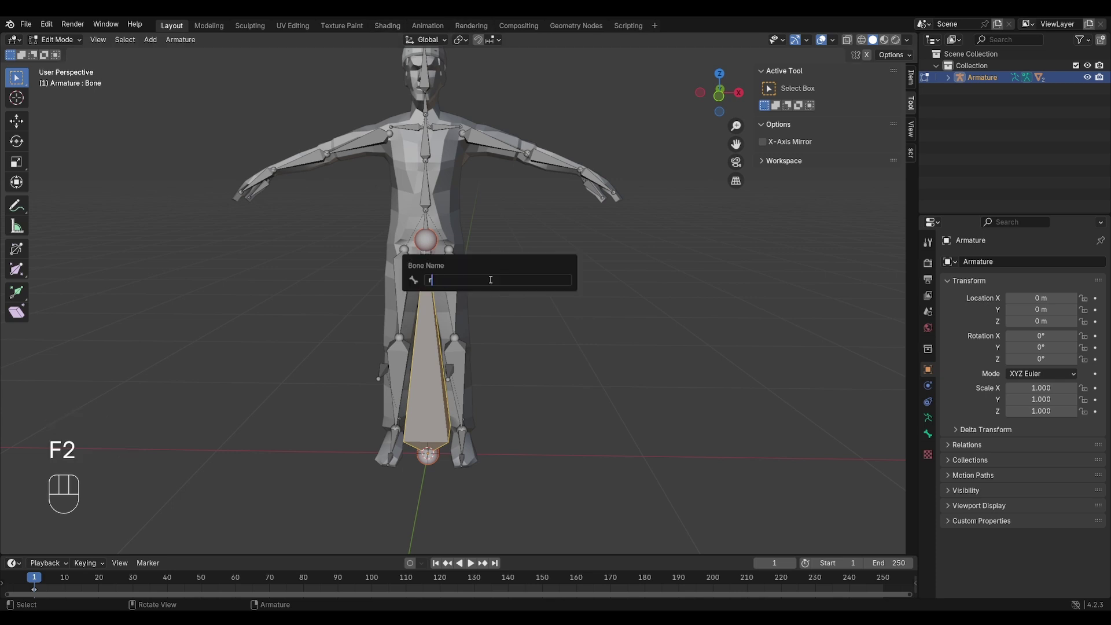
pyautogui.write('oot')
pyautogui.press('Return')
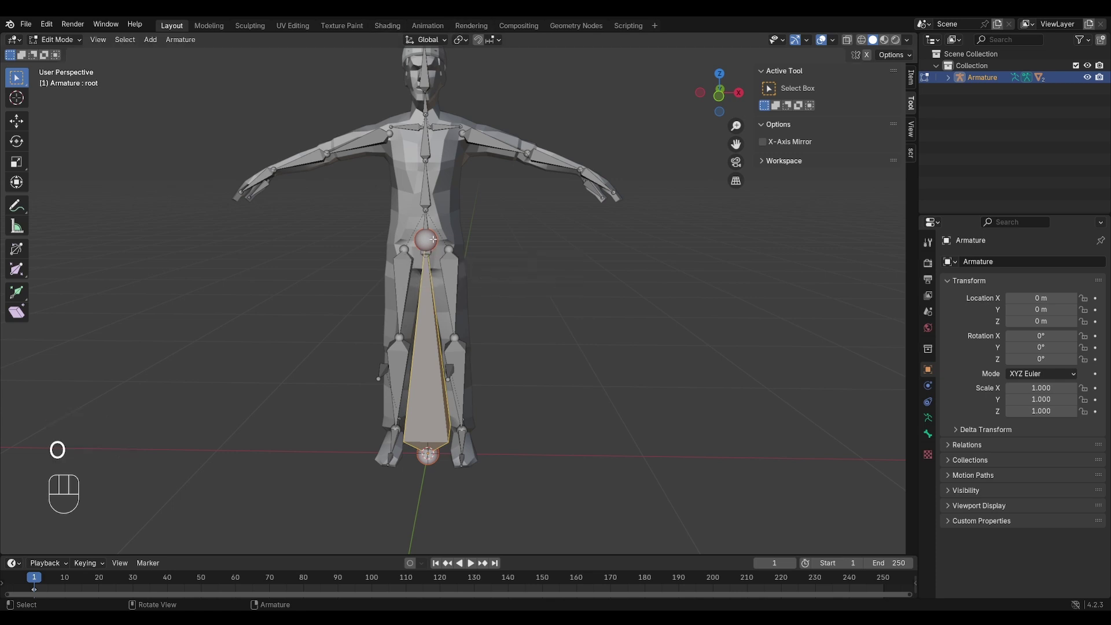
# - Shorten the root bone by moving its tip straight down to just below knee height
pyautogui.click(390, 403)
pyautogui.click(16, 121)
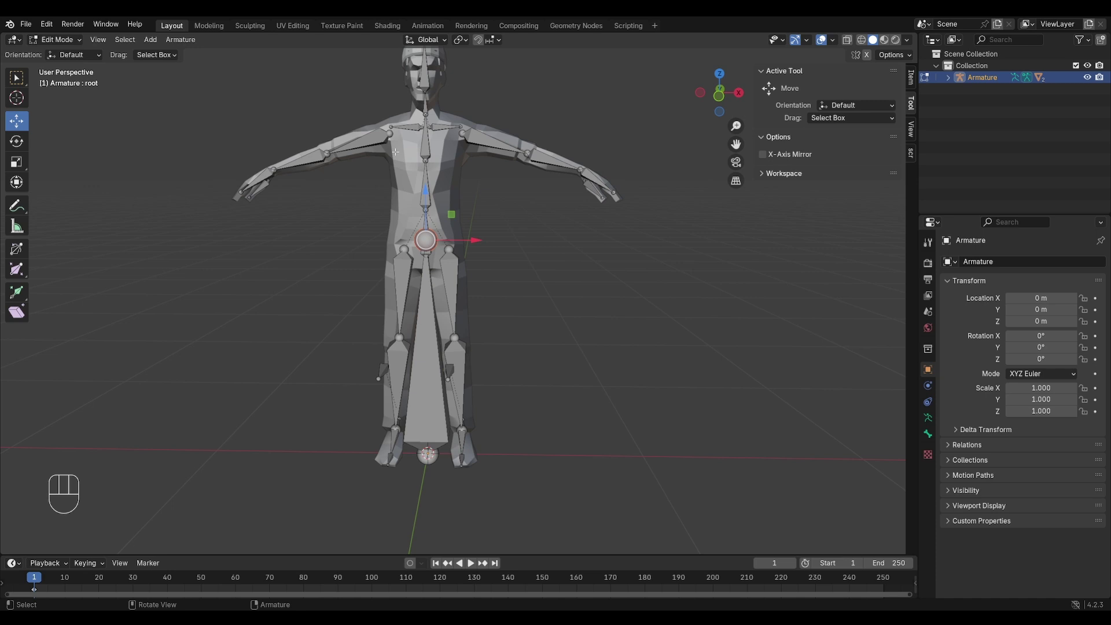
pyautogui.moveTo(426, 193); pyautogui.dragTo(426, 323)
pyautogui.moveTo(481, 399); pyautogui.dragTo(451, 405, button='middle')
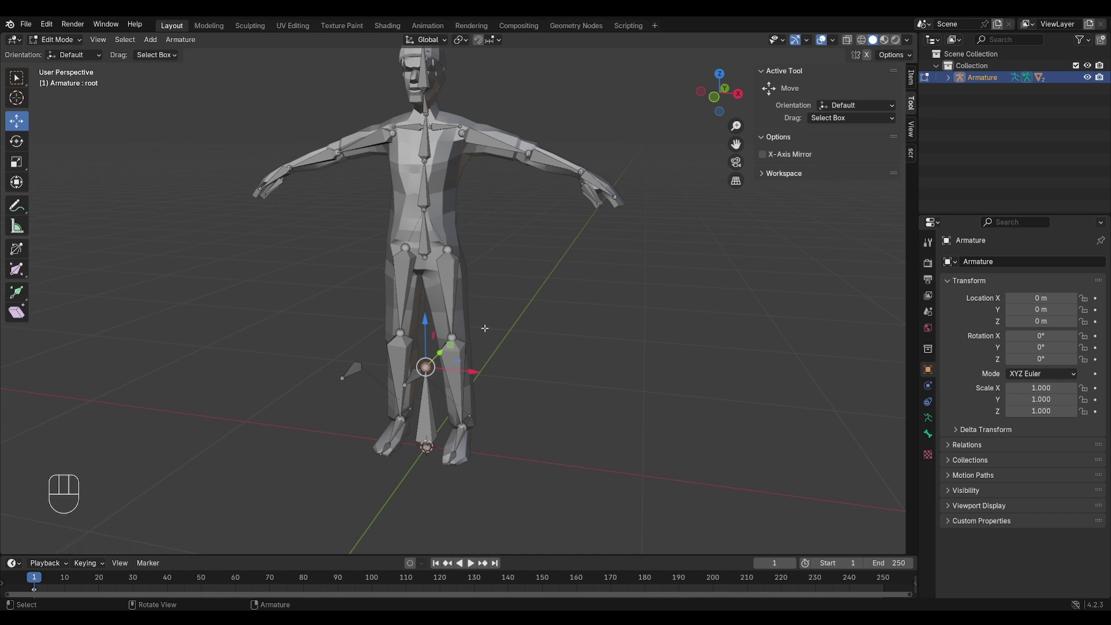
# - Parent the lowest spine bone and both foot IK target bones to the root bone with Keep Offset
pyautogui.press('shift')
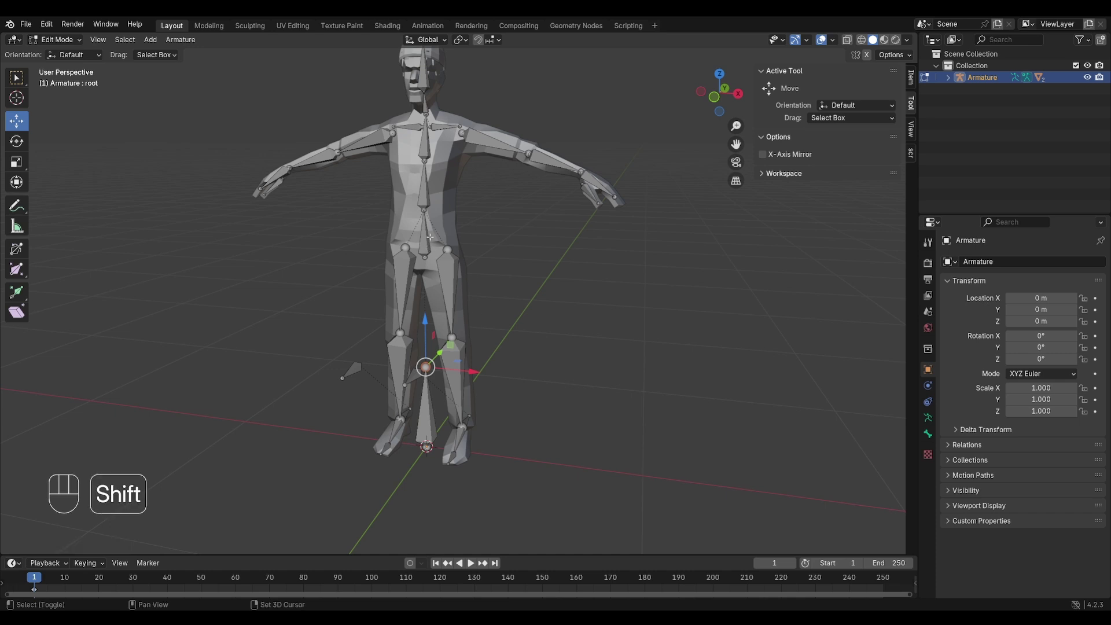
pyautogui.keyDown('shift'); pyautogui.click(428, 236); pyautogui.keyUp('shift')
pyautogui.moveTo(525, 422); pyautogui.dragTo(467, 427, button='middle')
pyautogui.keyDown('shift'); pyautogui.click(468, 424); pyautogui.keyUp('shift')
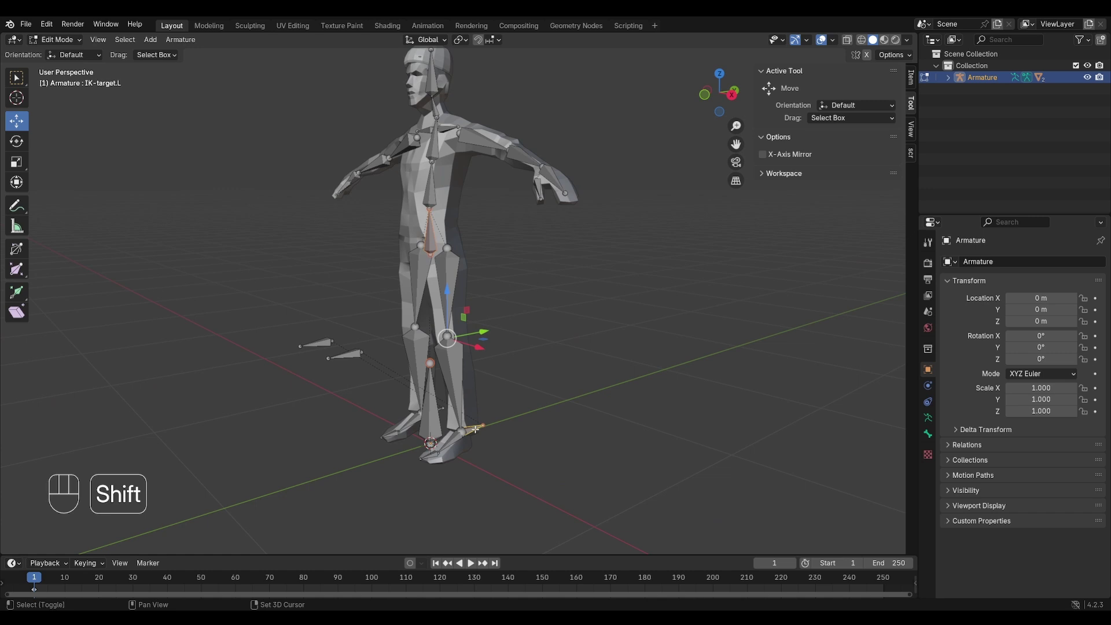
pyautogui.moveTo(423, 456); pyautogui.dragTo(429, 394, button='middle')
pyautogui.keyDown('shift'); pyautogui.click(416, 403); pyautogui.keyUp('shift')
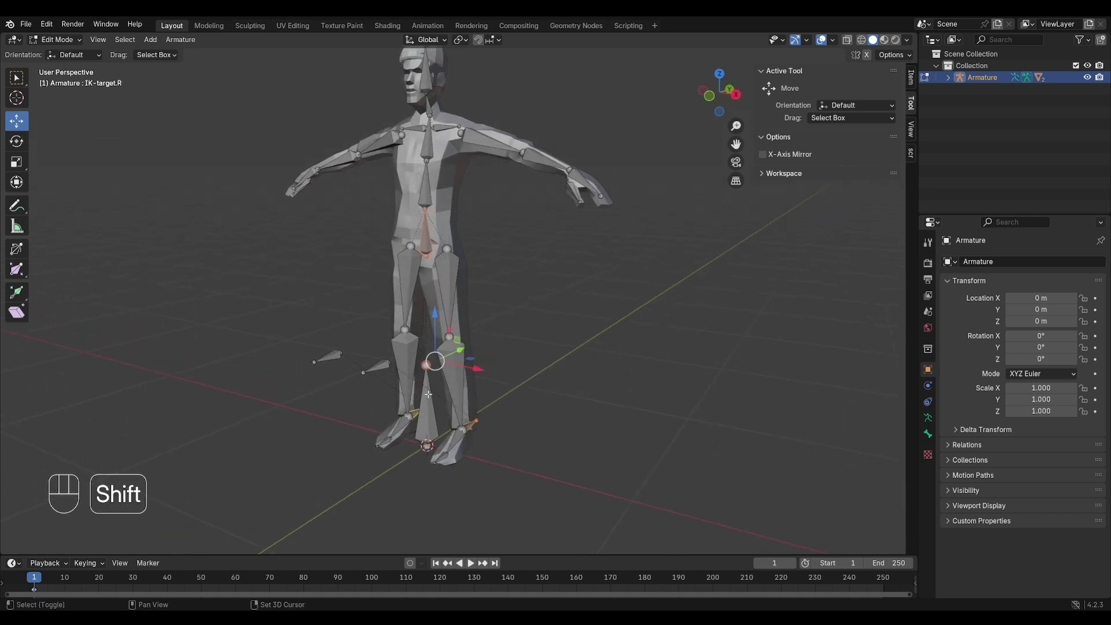
pyautogui.keyDown('shift'); pyautogui.click(428, 394); pyautogui.keyUp('shift')
pyautogui.hotkey('ctrl', 'p')
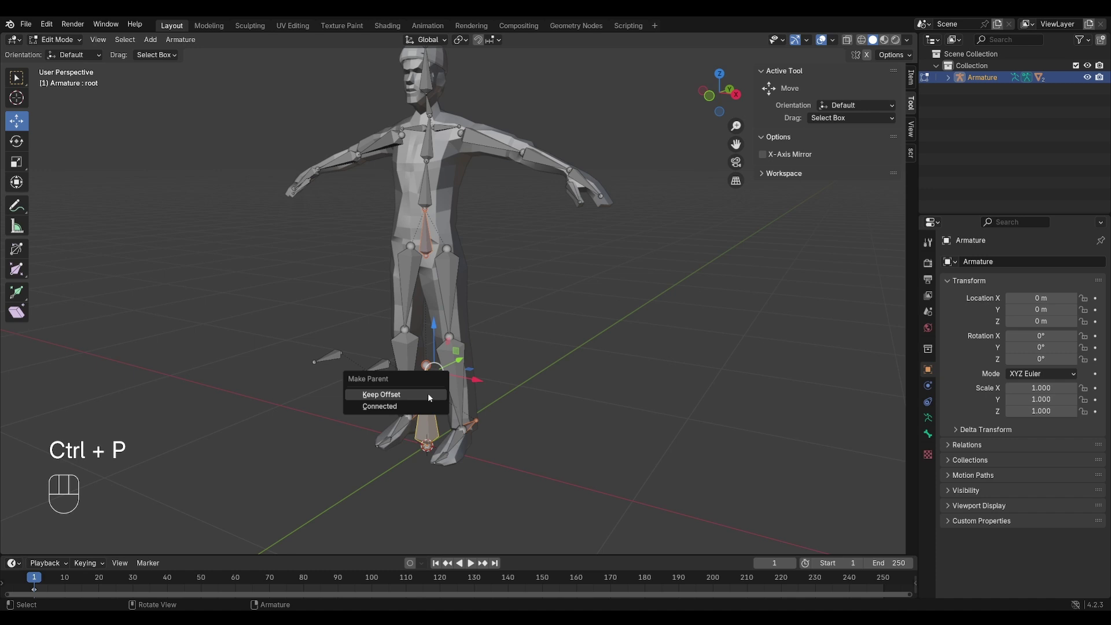
pyautogui.click(428, 395)
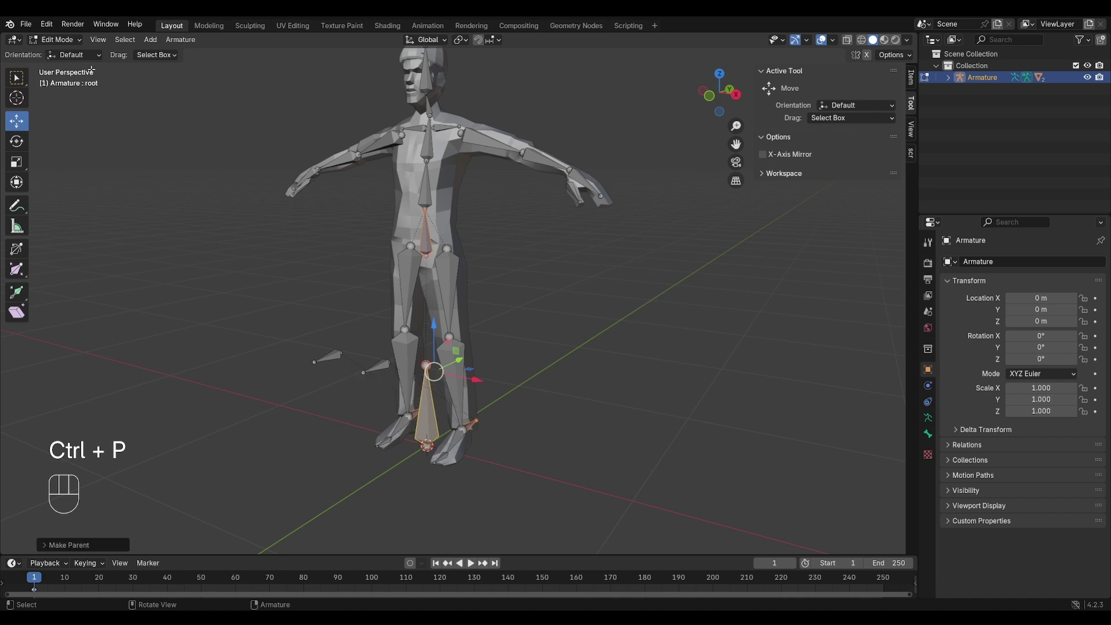
# - Switch the armature to Pose Mode and try moving the character with the root bone
pyautogui.click(56, 39)
pyautogui.click(57, 81)
pyautogui.press('g')
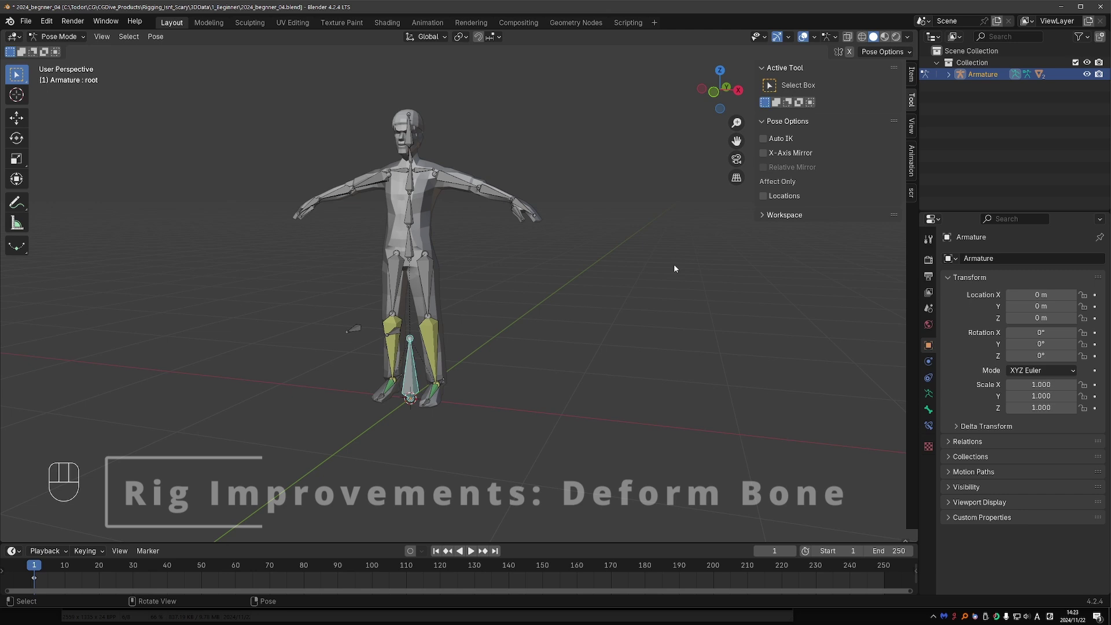
# - Open the root bone's bone properties to examine its Deform option
pyautogui.scroll(4, 421, 391)
pyautogui.moveTo(421, 387); pyautogui.dragTo(404, 383, button='middle')
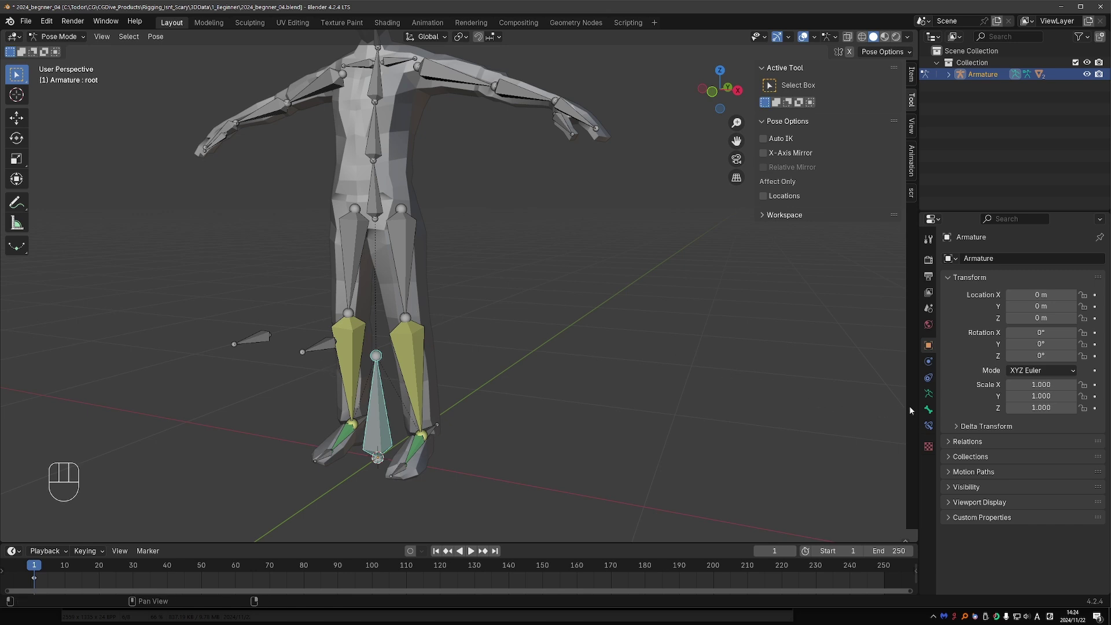
pyautogui.click(929, 410)
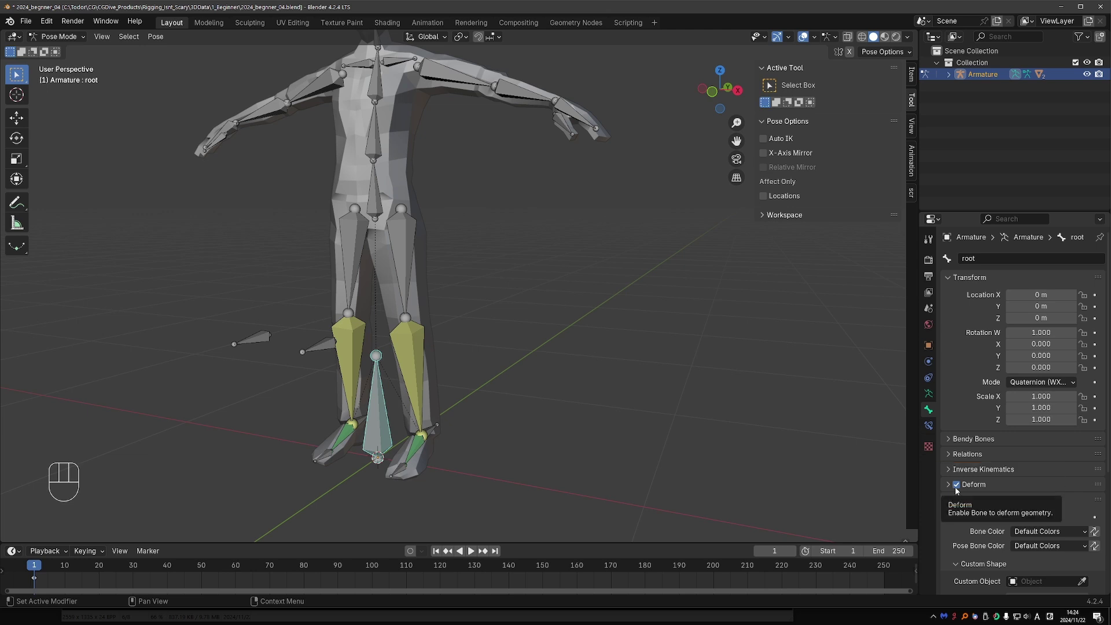
# - Try rotating the left foot bone to check how it deforms the mesh, and cancel the rotation
pyautogui.moveTo(703, 434); pyautogui.dragTo(657, 379, button='middle')
pyautogui.scroll(3, 496, 427)
pyautogui.keyDown('shift'); pyautogui.moveTo(563, 444); pyautogui.dragTo(555, 436, button='middle'); pyautogui.keyUp('shift')
pyautogui.click(596, 392)
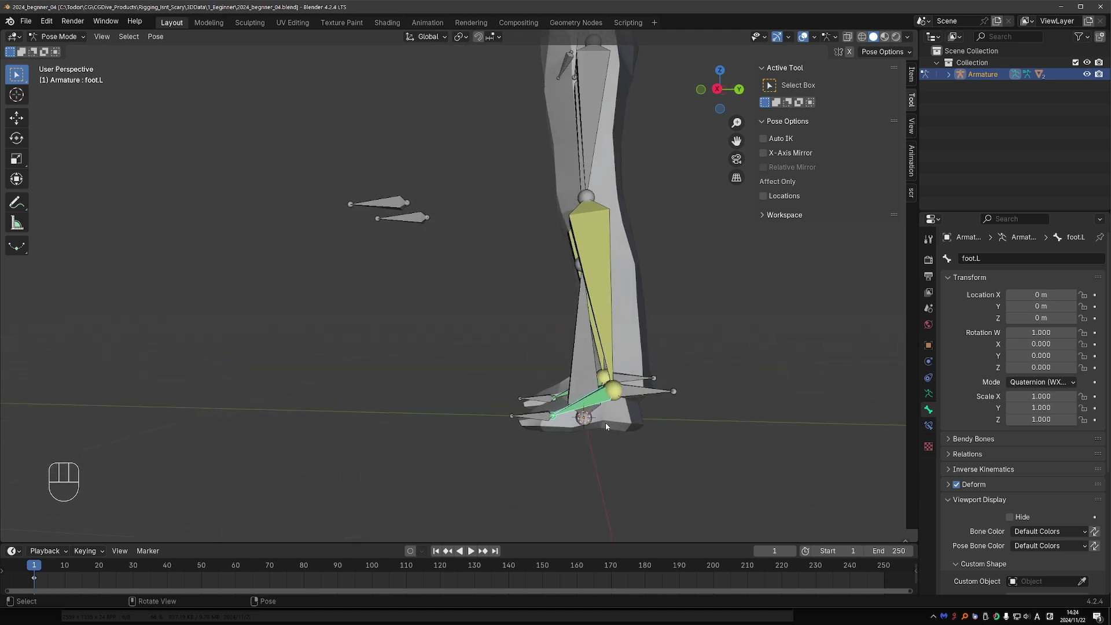
pyautogui.press('r')
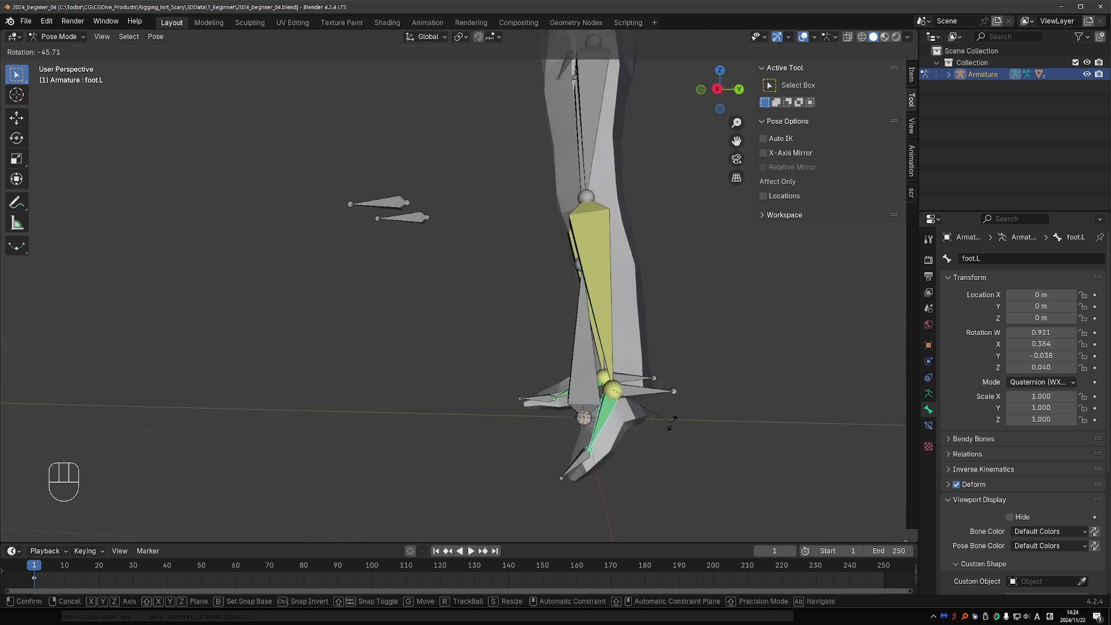
pyautogui.press('Escape')
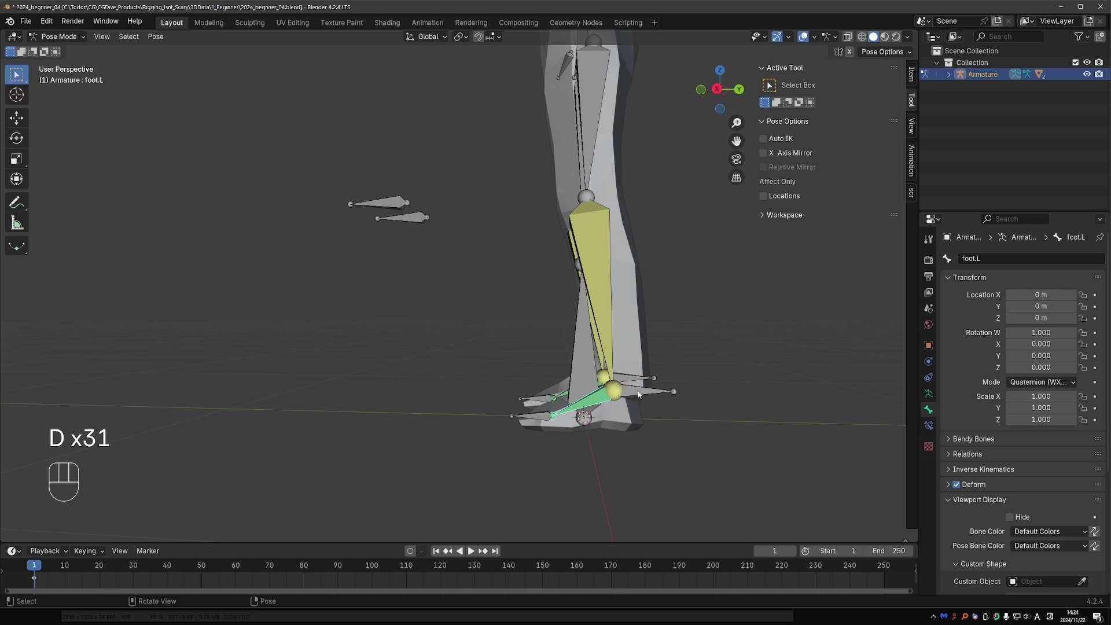
# - Disable the IK constraint on the left shin bone
pyautogui.click(662, 396)
pyautogui.moveTo(629, 384)
pyautogui.mouseDown()
pyautogui.moveTo(588, 450)
pyautogui.moveTo(656, 416)
pyautogui.moveTo(649, 399)
pyautogui.mouseUp()
pyautogui.moveTo(649, 398); pyautogui.dragTo(592, 415, button='right')
pyautogui.click(600, 279)
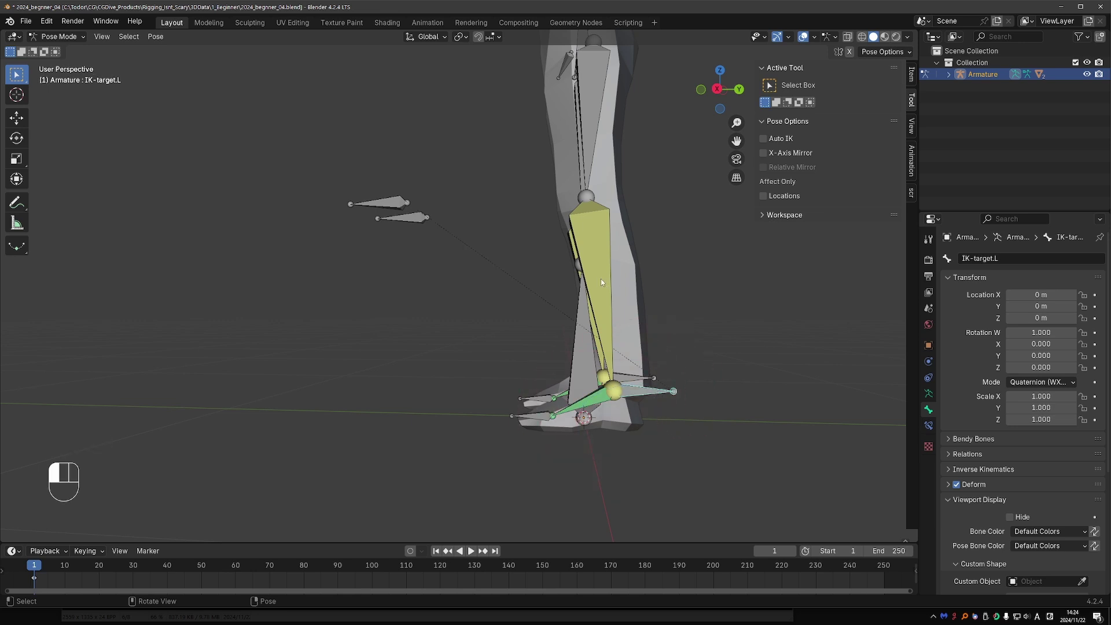
pyautogui.click(928, 425)
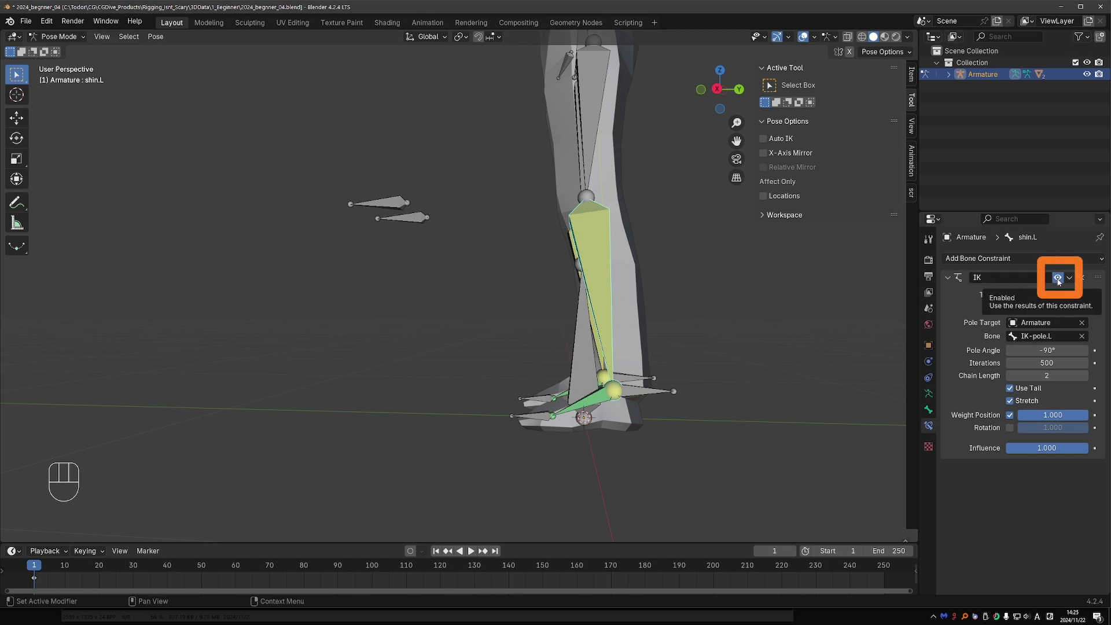
# - Try moving the left IK target bone to check its influence on the heel, and cancel the move
pyautogui.click(658, 392)
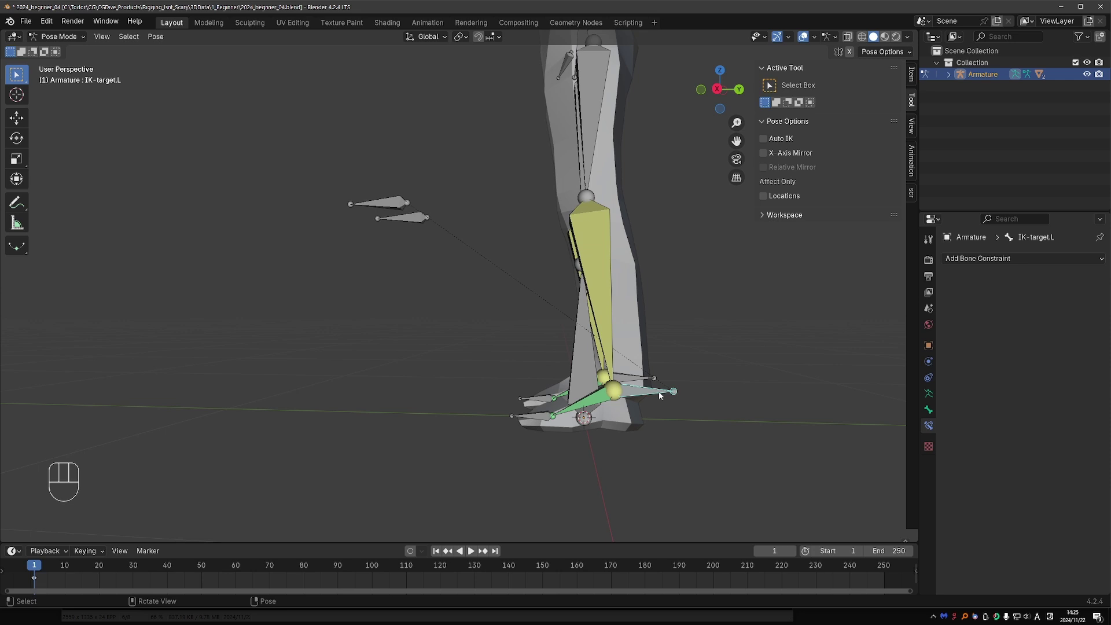
pyautogui.press('g')
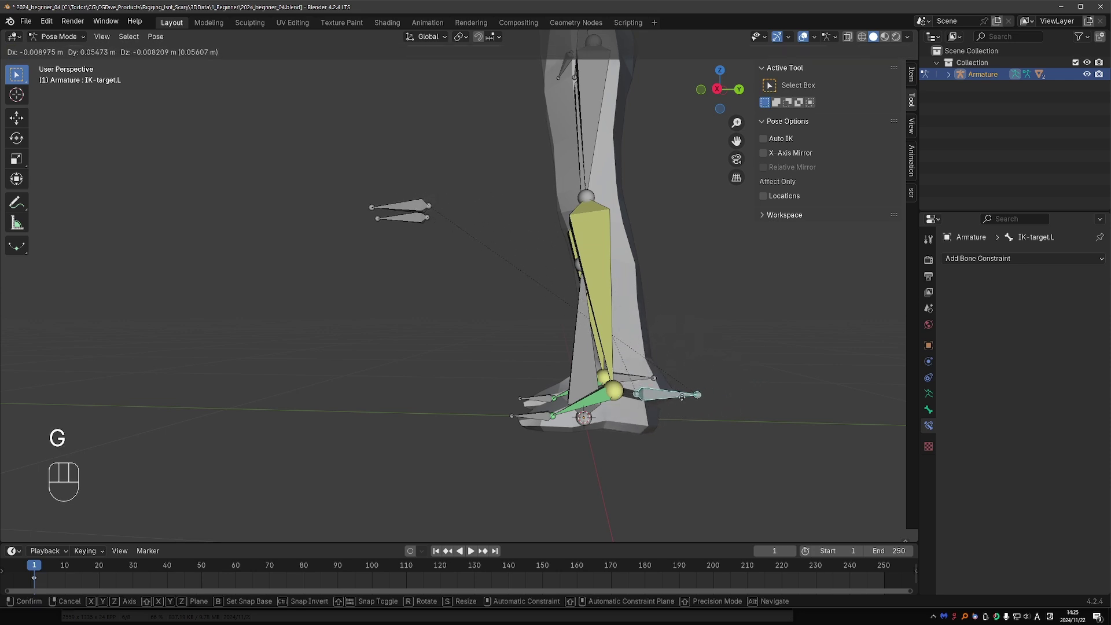
pyautogui.rightClick(694, 417)
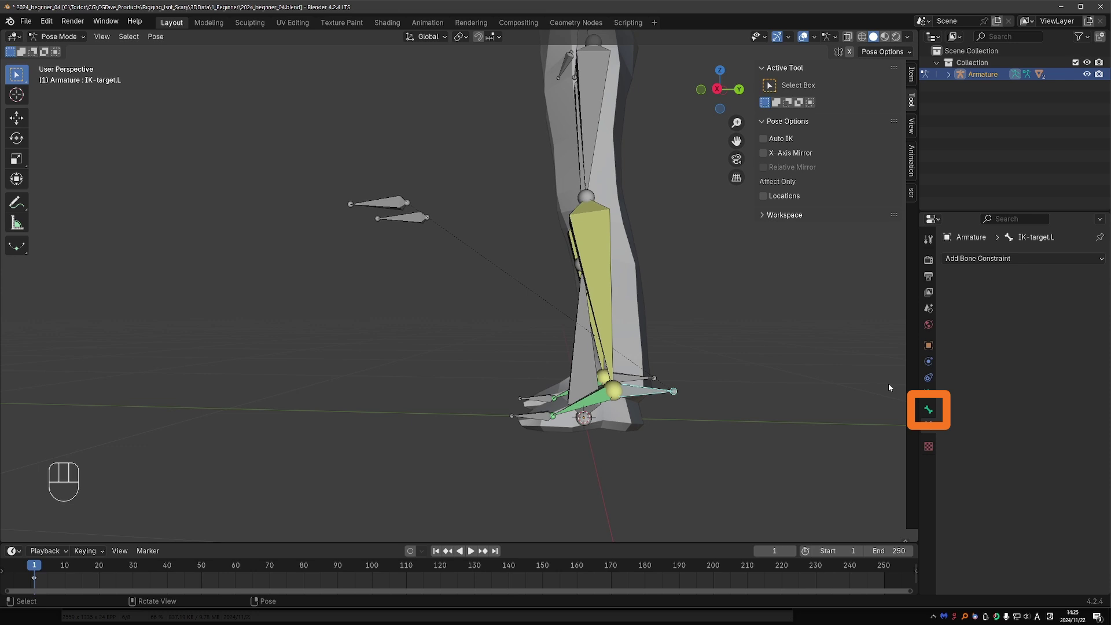
# - Turn off Deform for both IK target bones, the root bone and both IK pole bones
pyautogui.click(928, 408)
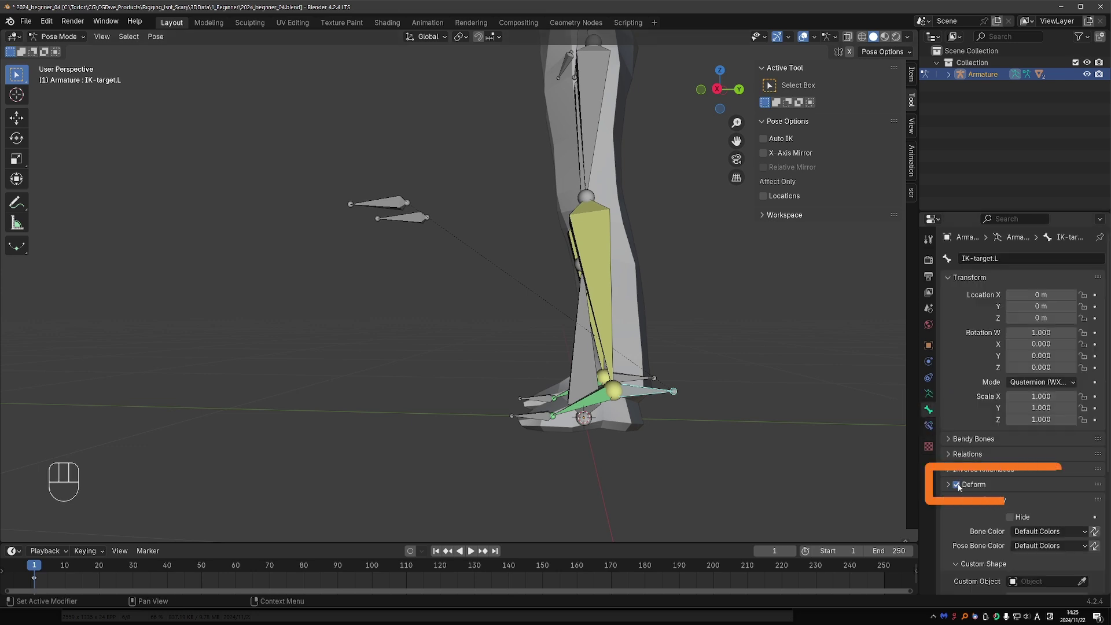
pyautogui.moveTo(497, 431); pyautogui.dragTo(599, 364, button='middle')
pyautogui.click(637, 350)
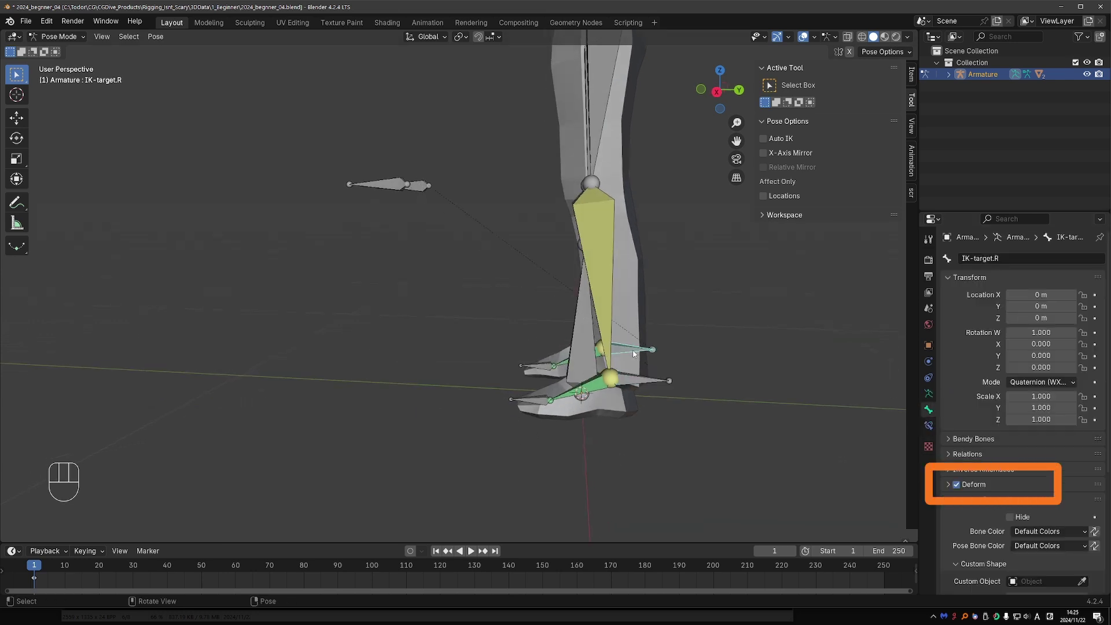
pyautogui.click(571, 353)
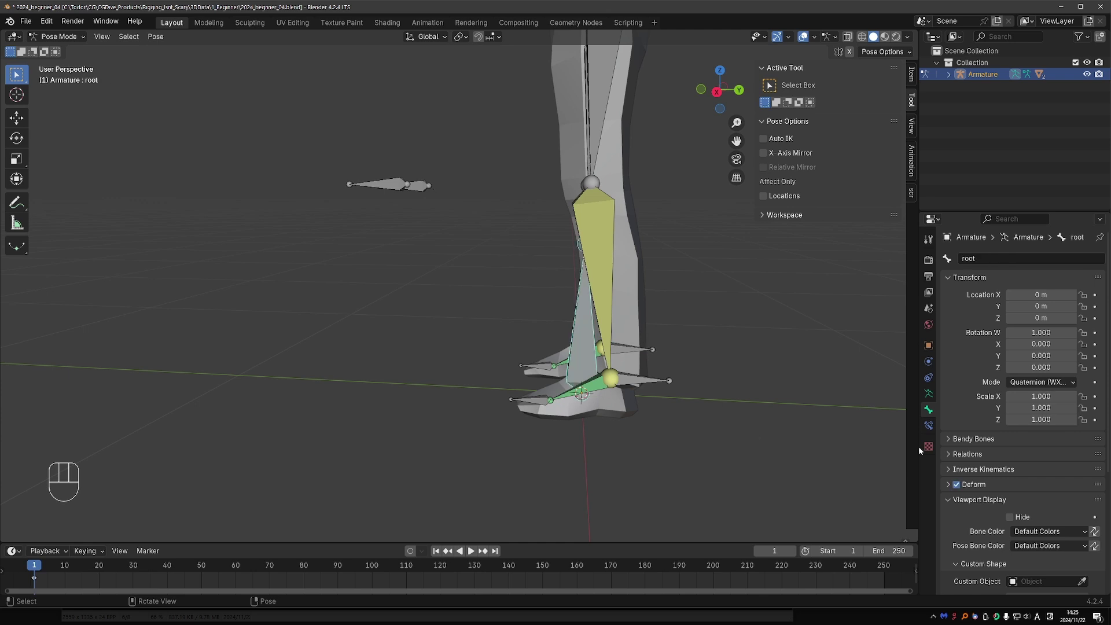
pyautogui.click(383, 189)
pyautogui.click(421, 186)
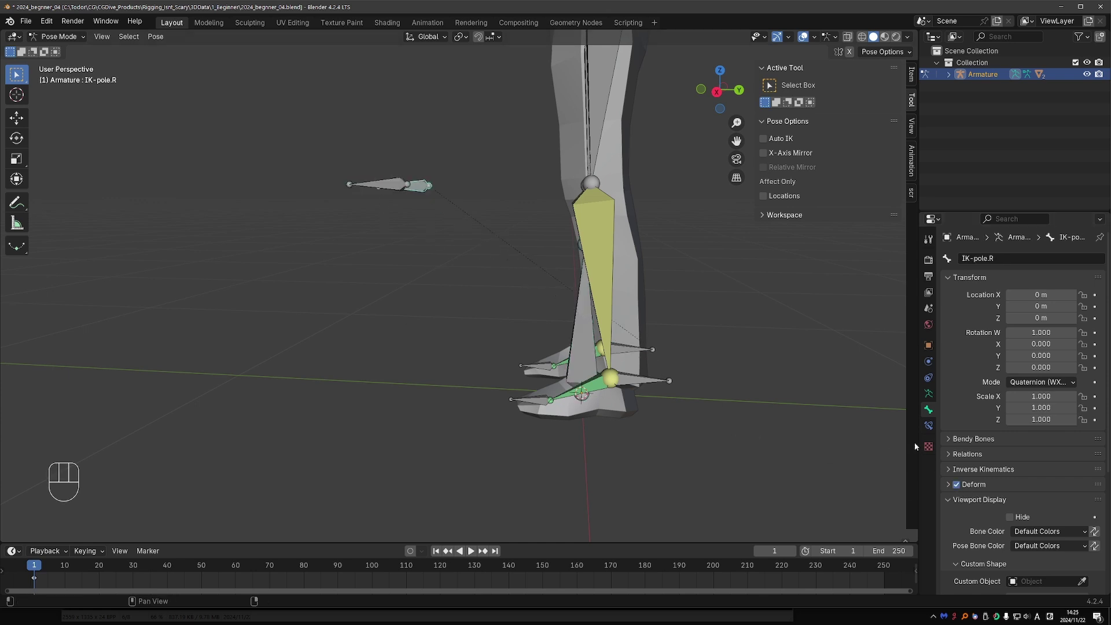
pyautogui.click(956, 484)
# - Switch to Object Mode and parent the body and hat meshes to the armature again with Automatic Weights
pyautogui.moveTo(530, 386); pyautogui.dragTo(596, 371, button='middle')
pyautogui.scroll(-4, 596, 371)
pyautogui.keyDown('shift'); pyautogui.moveTo(540, 340); pyautogui.dragTo(515, 355, button='middle'); pyautogui.keyUp('shift')
pyautogui.moveTo(515, 354); pyautogui.dragTo(558, 318, button='middle')
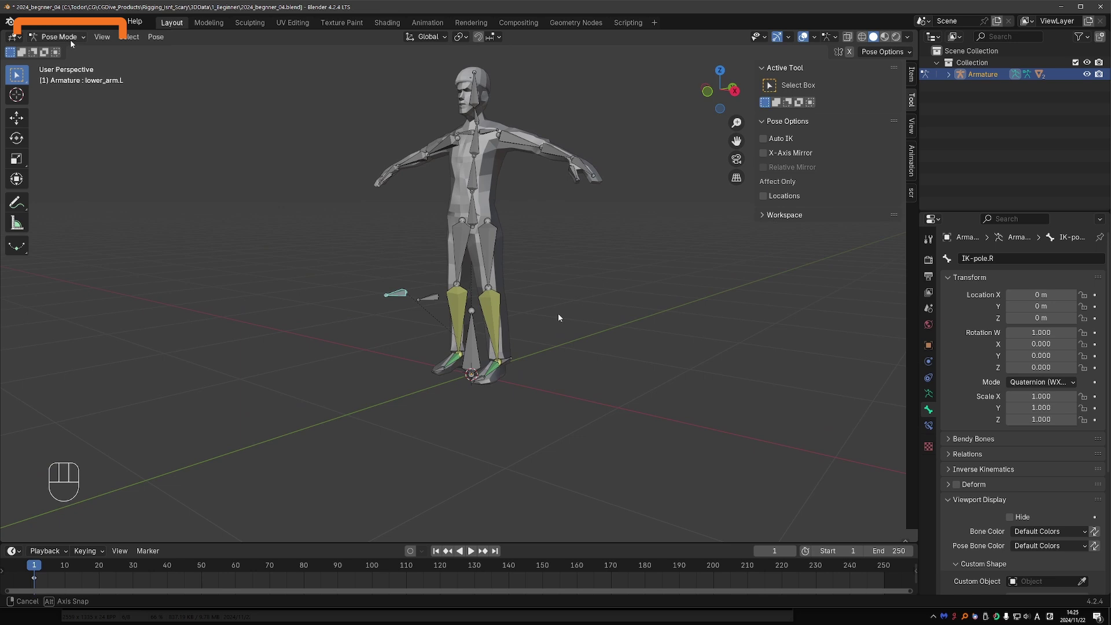
pyautogui.hotkey('ctrl', 'Tab')
pyautogui.click(497, 227)
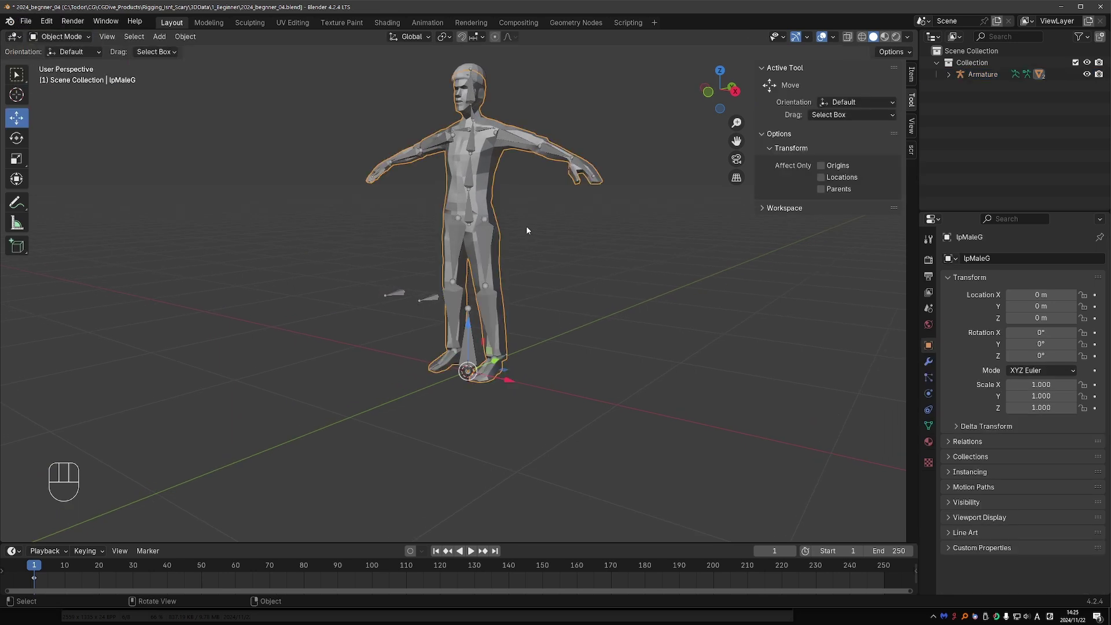
pyautogui.press('shift')
pyautogui.keyDown('shift'); pyautogui.click(481, 80); pyautogui.keyUp('shift')
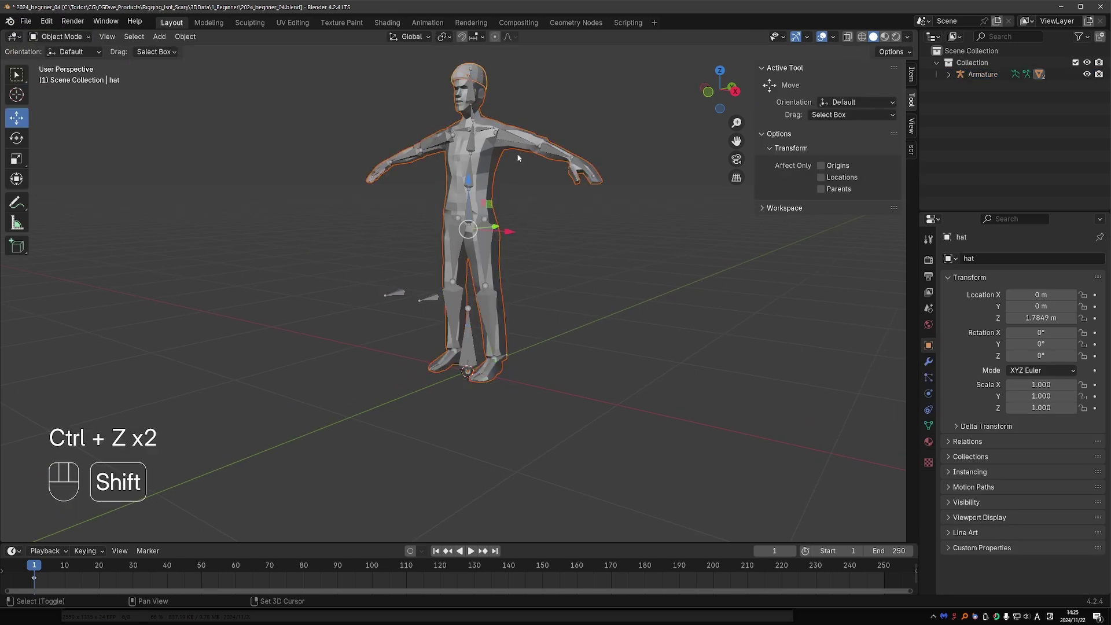
pyautogui.keyDown('shift'); pyautogui.click(513, 146); pyautogui.keyUp('shift')
pyautogui.hotkey('ctrl', 'p')
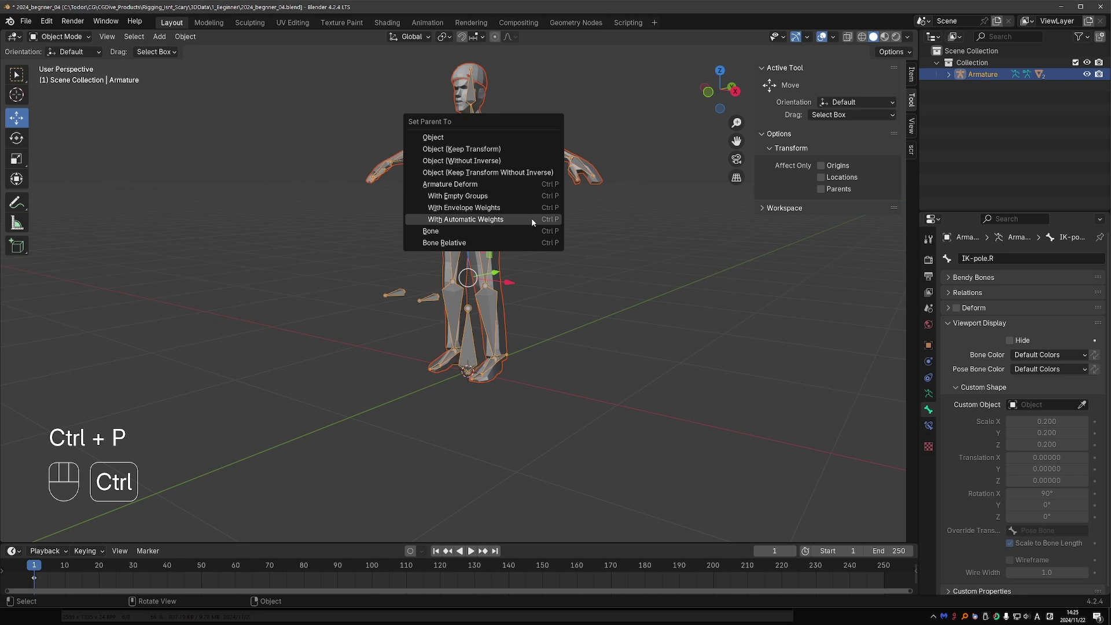
pyautogui.click(526, 219)
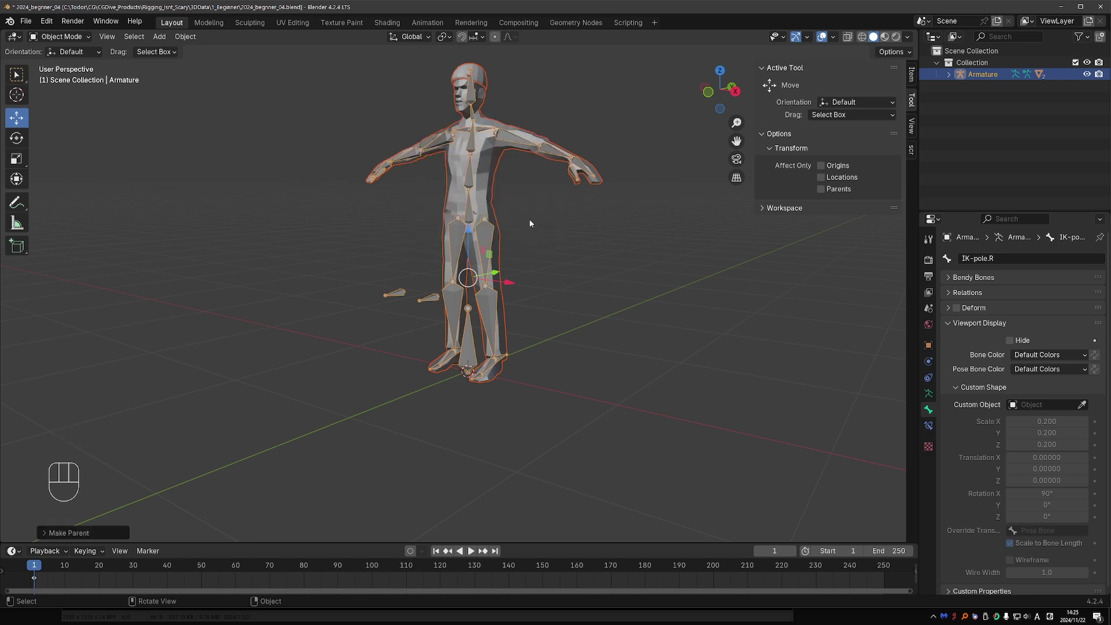
# - Return the armature to Pose Mode, try moving the left IK target bone against the heel mesh, and cancel the move
pyautogui.moveTo(519, 152); pyautogui.dragTo(498, 152, button='middle')
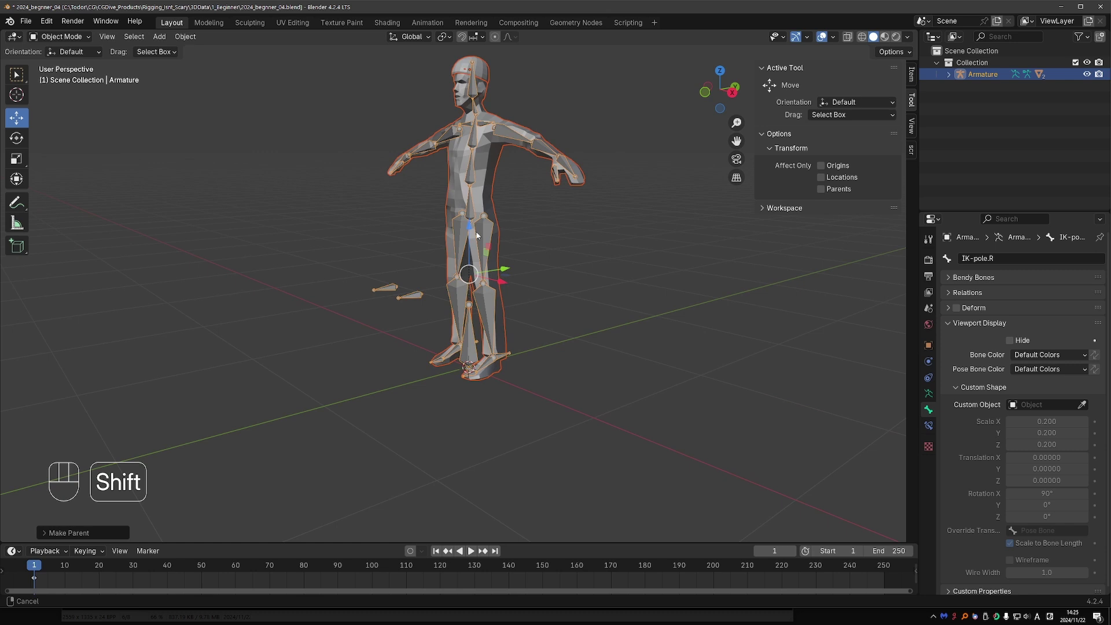
pyautogui.keyDown('shift'); pyautogui.moveTo(483, 273); pyautogui.dragTo(432, 255, button='middle'); pyautogui.keyUp('shift')
pyautogui.press('Tab')
pyautogui.click(453, 335)
pyautogui.scroll(1, 453, 335)
pyautogui.moveTo(454, 335); pyautogui.dragTo(404, 309, button='middle')
pyautogui.scroll(4, 389, 331)
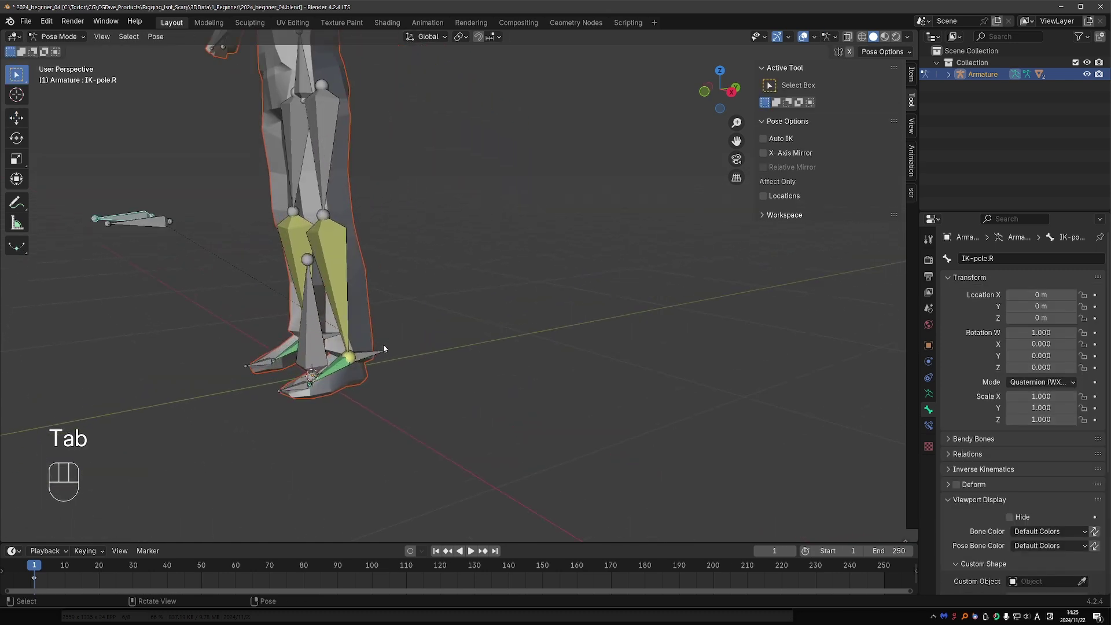
pyautogui.click(357, 364)
pyautogui.press('g')
pyautogui.press('g')
pyautogui.press('g')
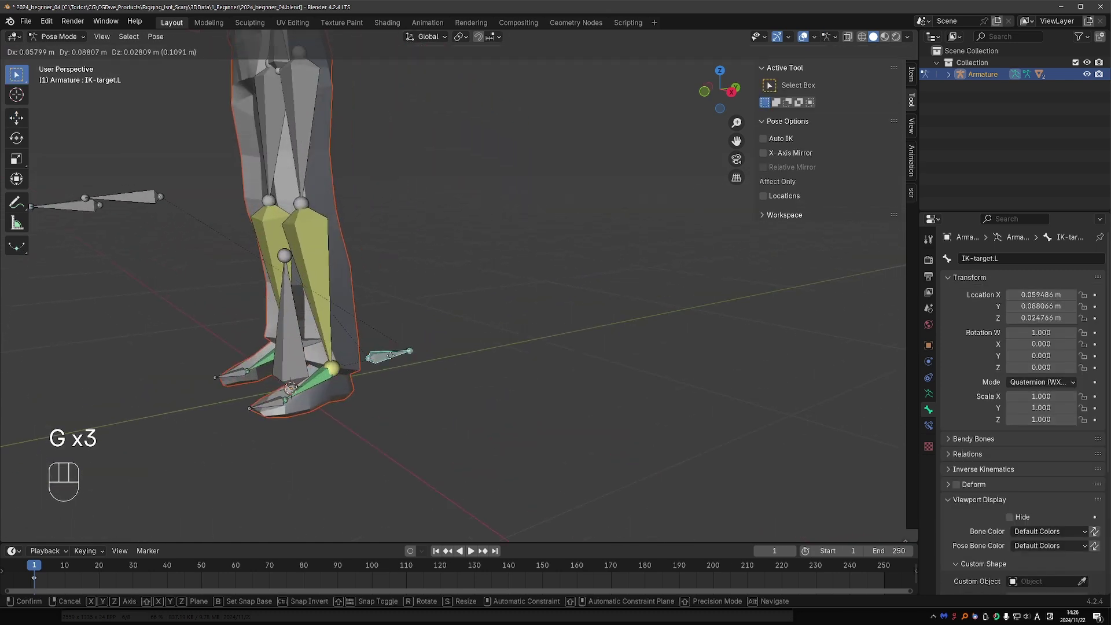
pyautogui.rightClick(345, 327)
# - Examine the left shin bone's IK constraint targets and try moving the left IK target bone
pyautogui.click(328, 301)
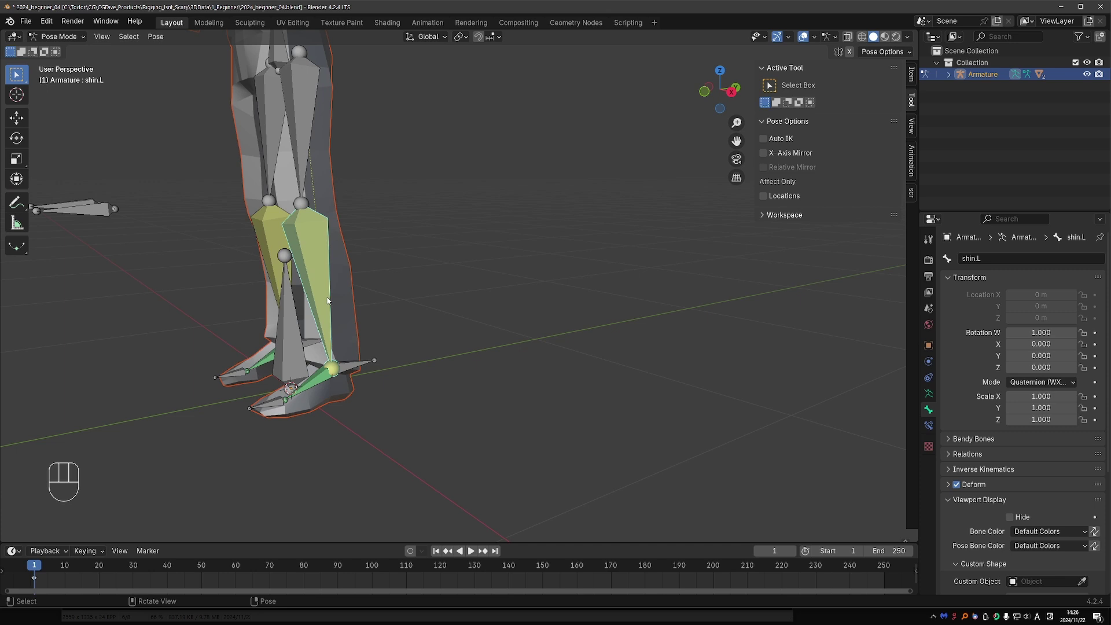
pyautogui.click(929, 426)
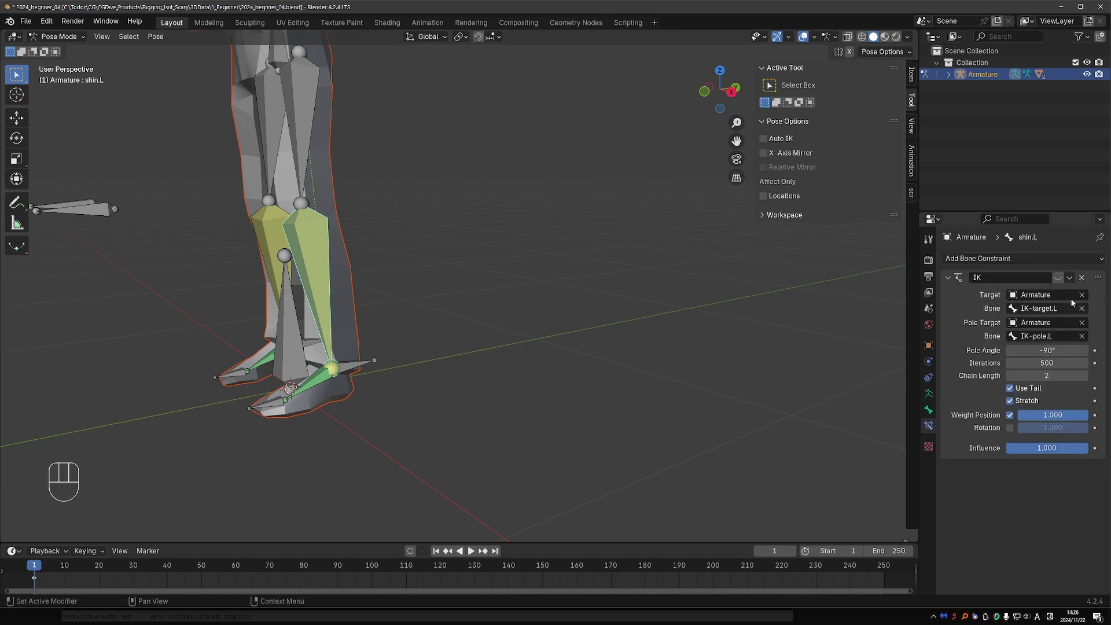
pyautogui.click(364, 366)
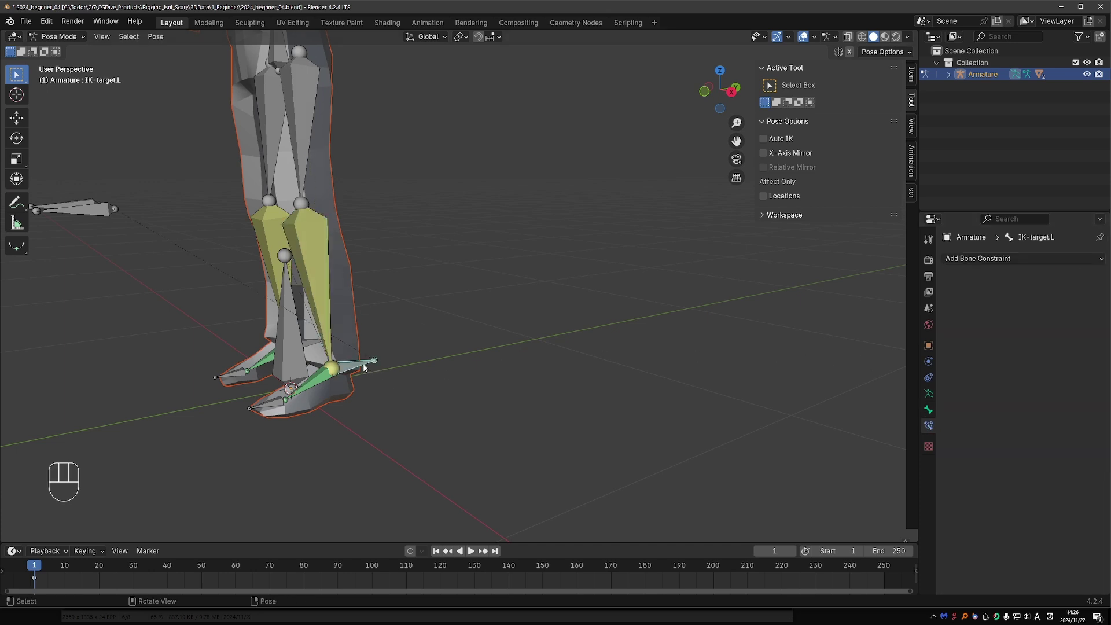
pyautogui.moveTo(364, 366); pyautogui.dragTo(381, 372, button='middle')
pyautogui.press('g')
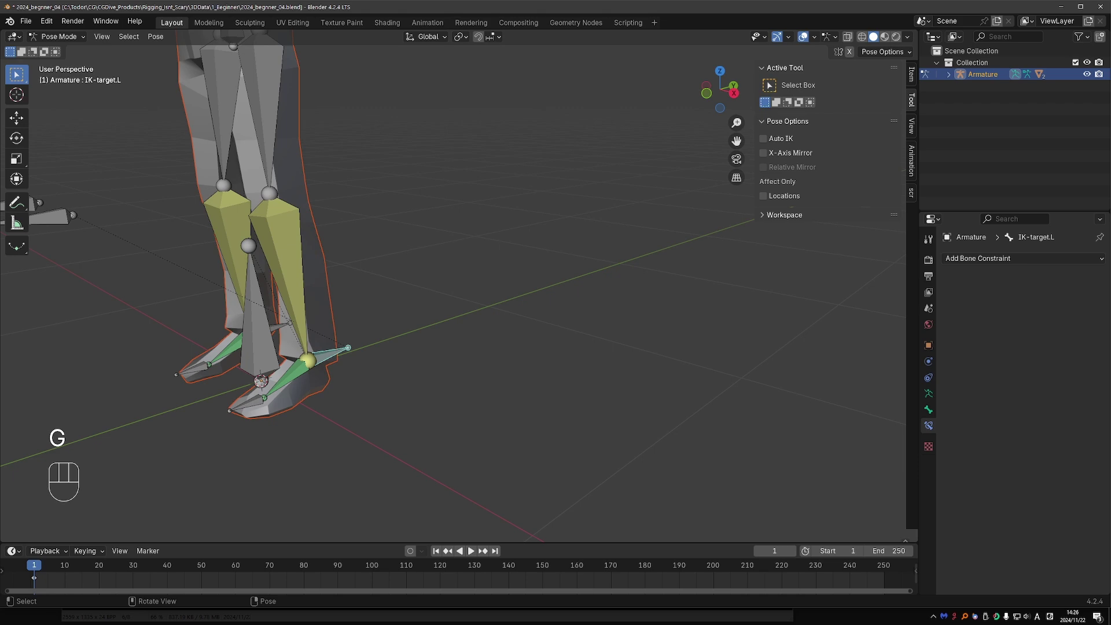
pyautogui.click(378, 359)
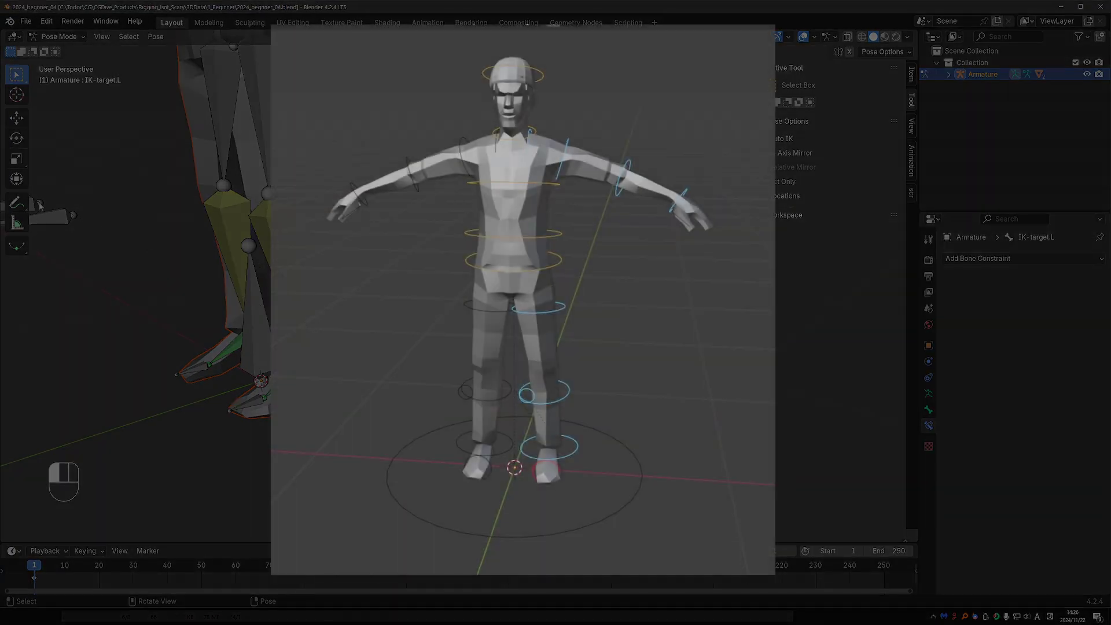
pyautogui.click(44, 207)
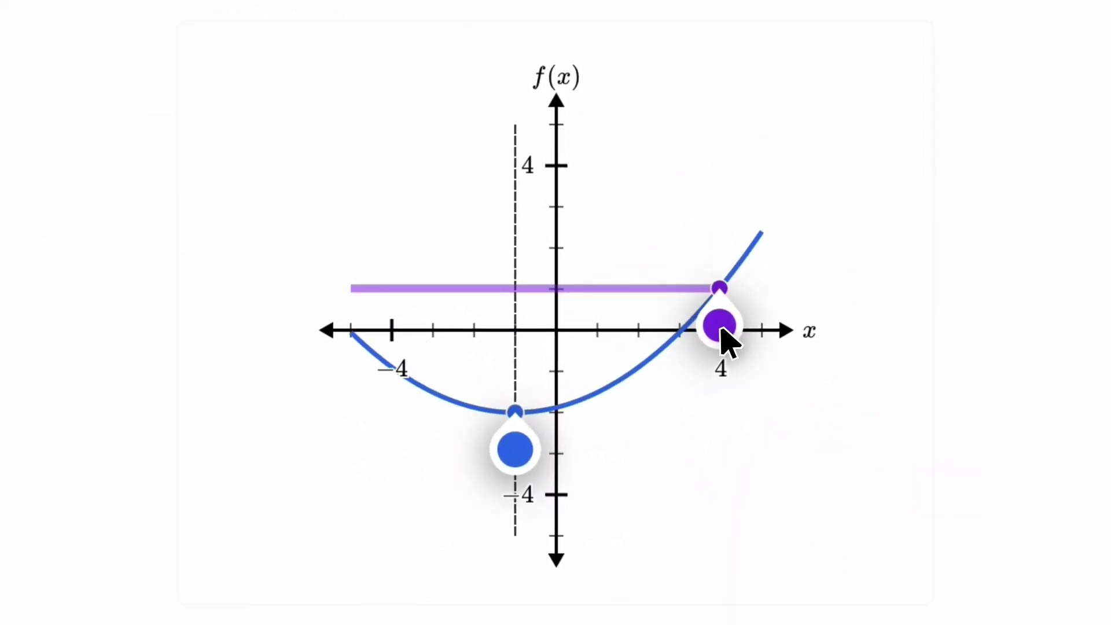
pyautogui.moveTo(513, 449); pyautogui.dragTo(687, 455)
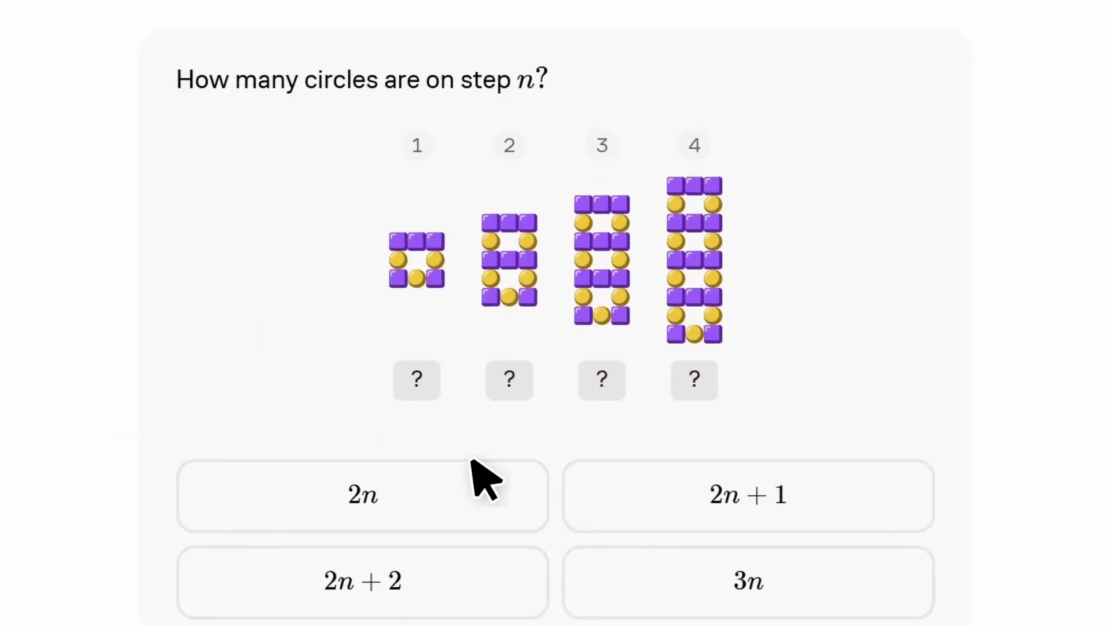
pyautogui.click(631, 492)
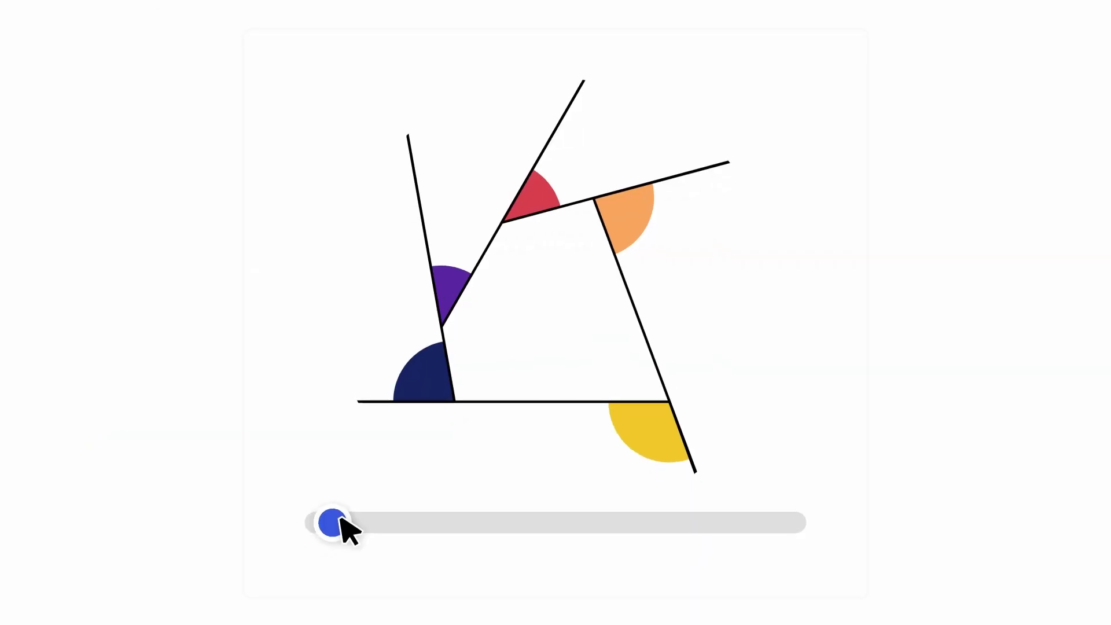
pyautogui.moveTo(342, 518); pyautogui.dragTo(799, 526)
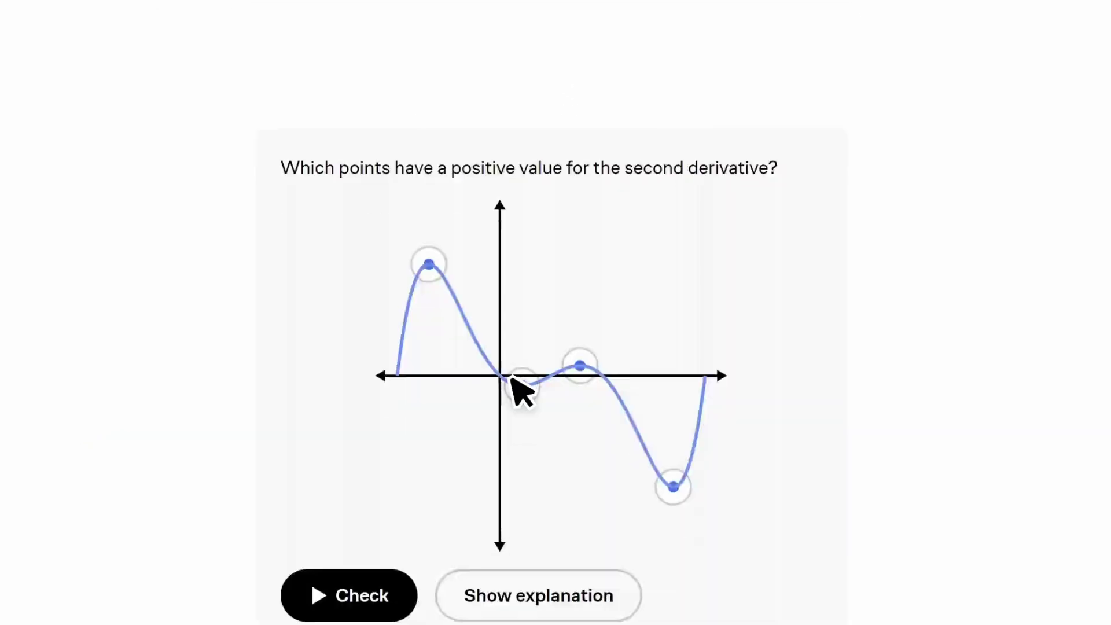
pyautogui.click(522, 317)
pyautogui.click(398, 527)
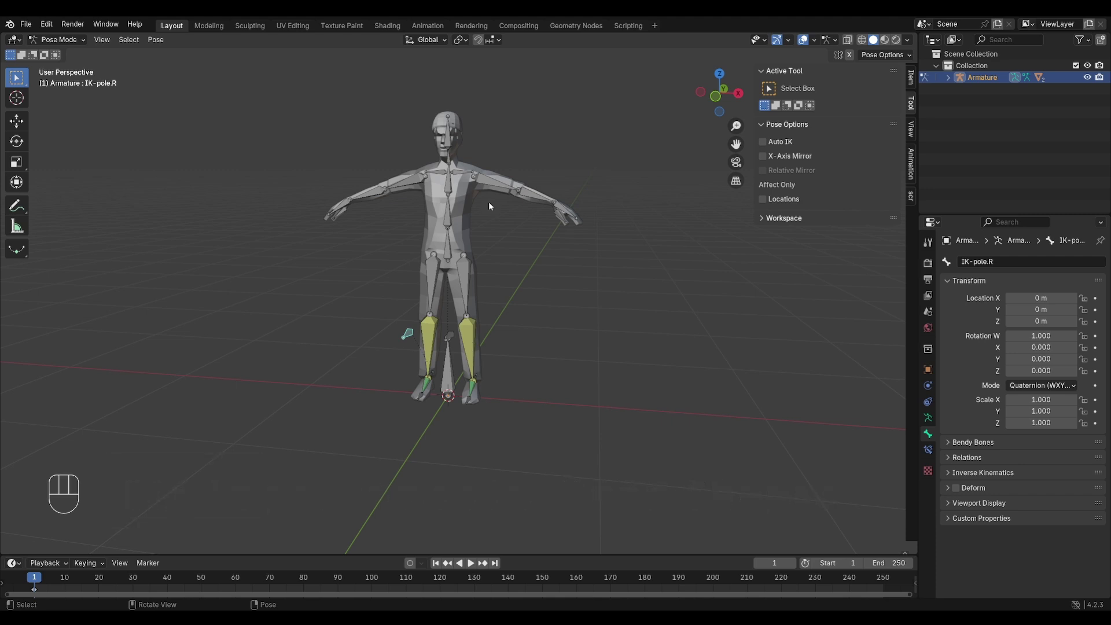
# - Turn off the In Front viewport display option for the armature
pyautogui.click(928, 417)
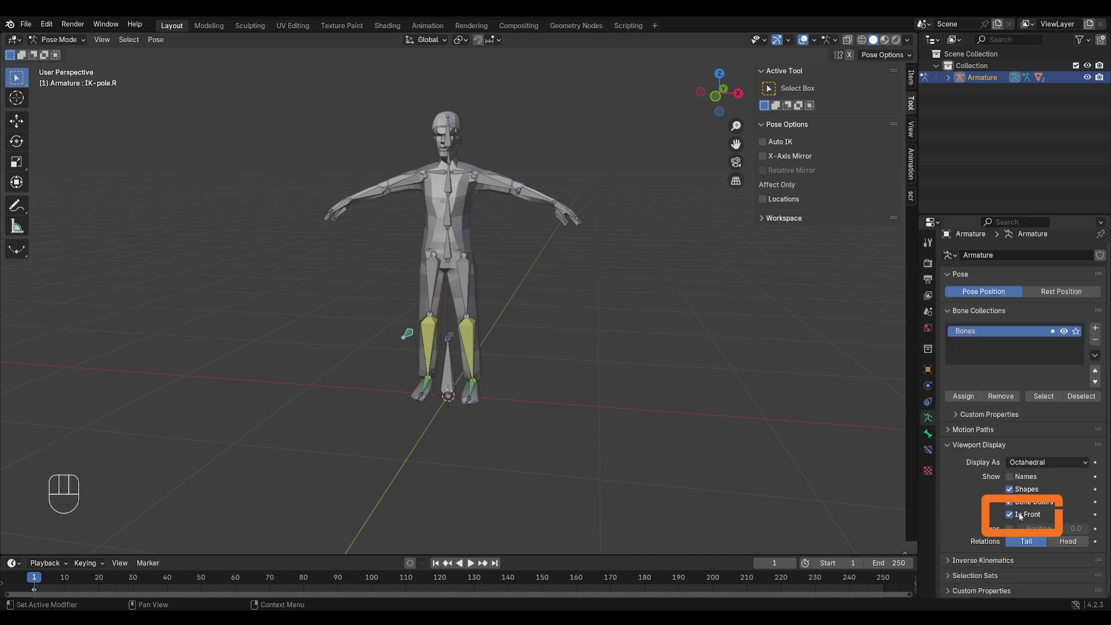
pyautogui.click(1010, 514)
pyautogui.hotkey('ctrl', 'z')
# - Try rotating the left upper arm bone and the left lower arm bone, cancelling each rotation
pyautogui.press('r')
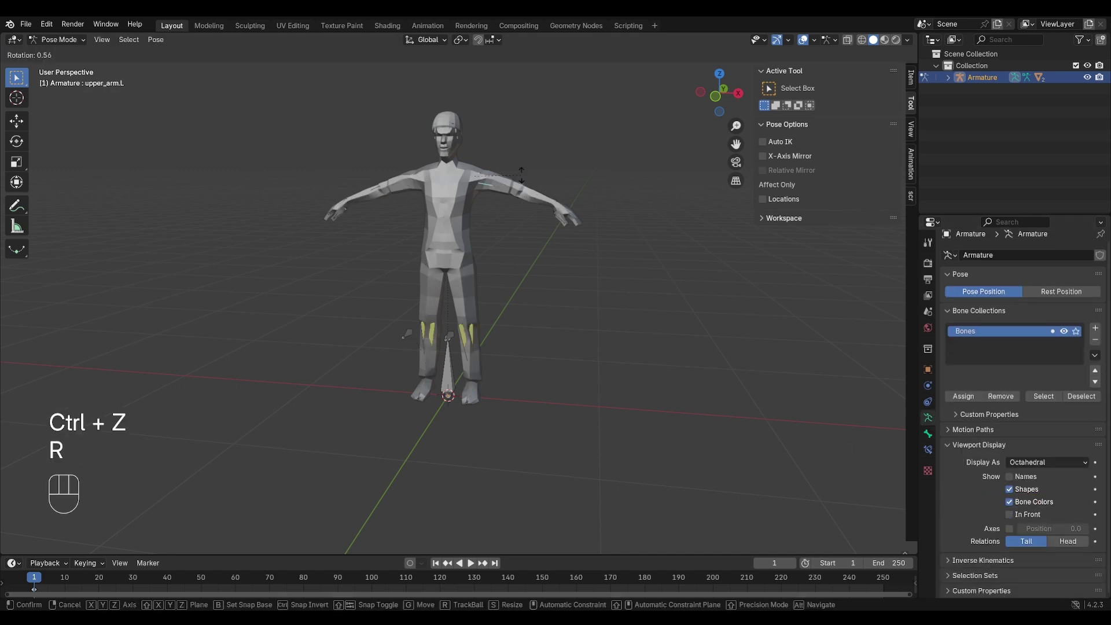
pyautogui.rightClick(512, 237)
pyautogui.click(525, 194)
pyautogui.press('r')
pyautogui.press('r')
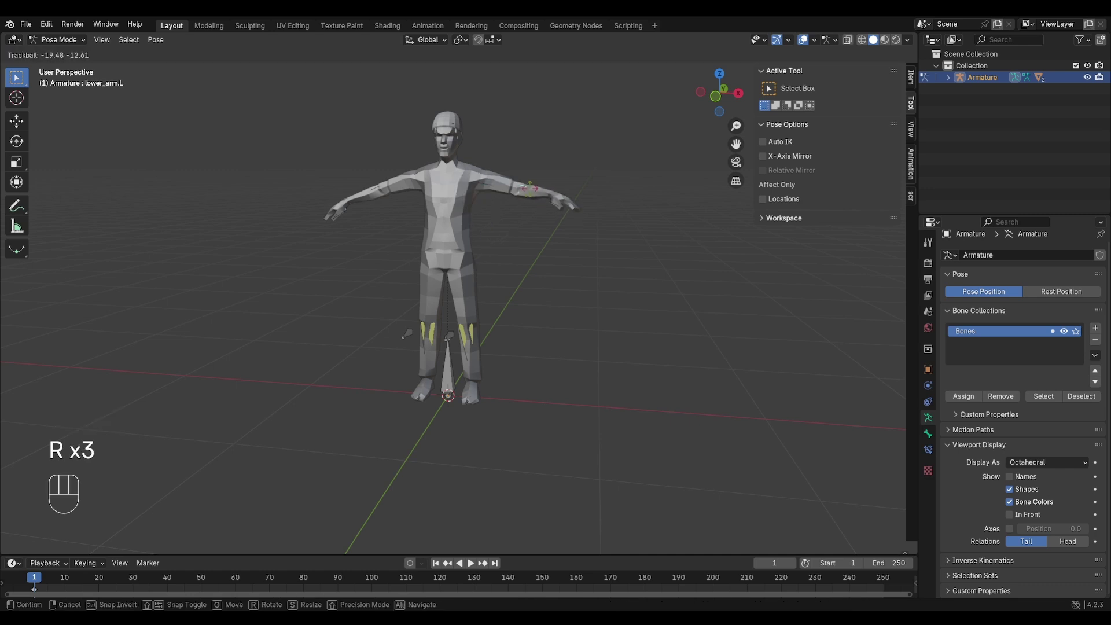
pyautogui.rightClick(700, 418)
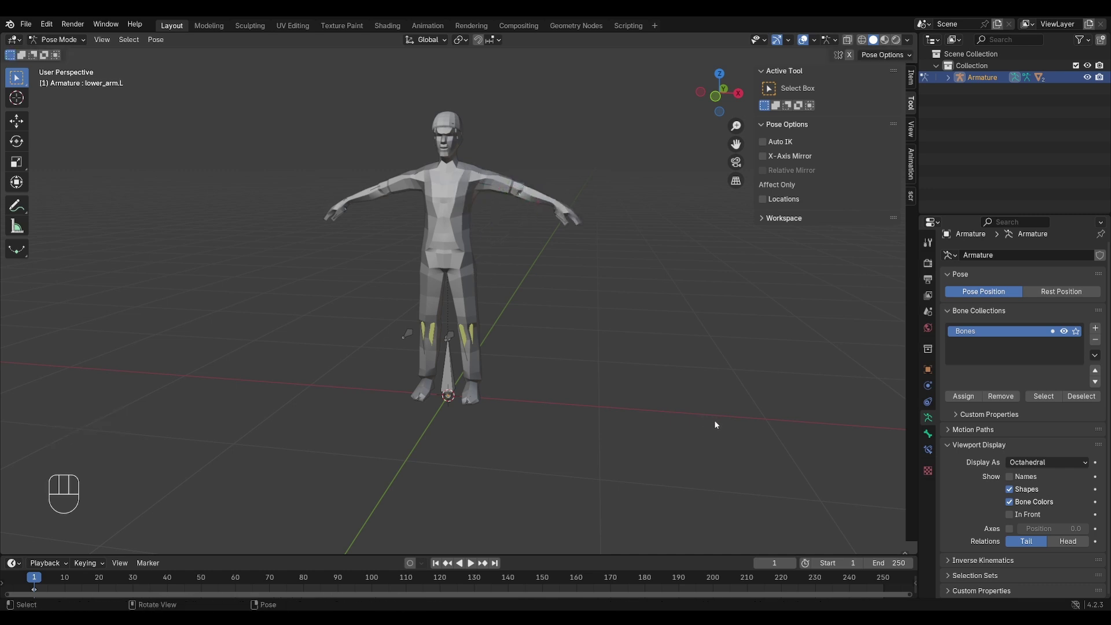
# - Examine the Custom Shape options in the left lower arm bone's viewport display settings
pyautogui.click(929, 434)
pyautogui.click(987, 505)
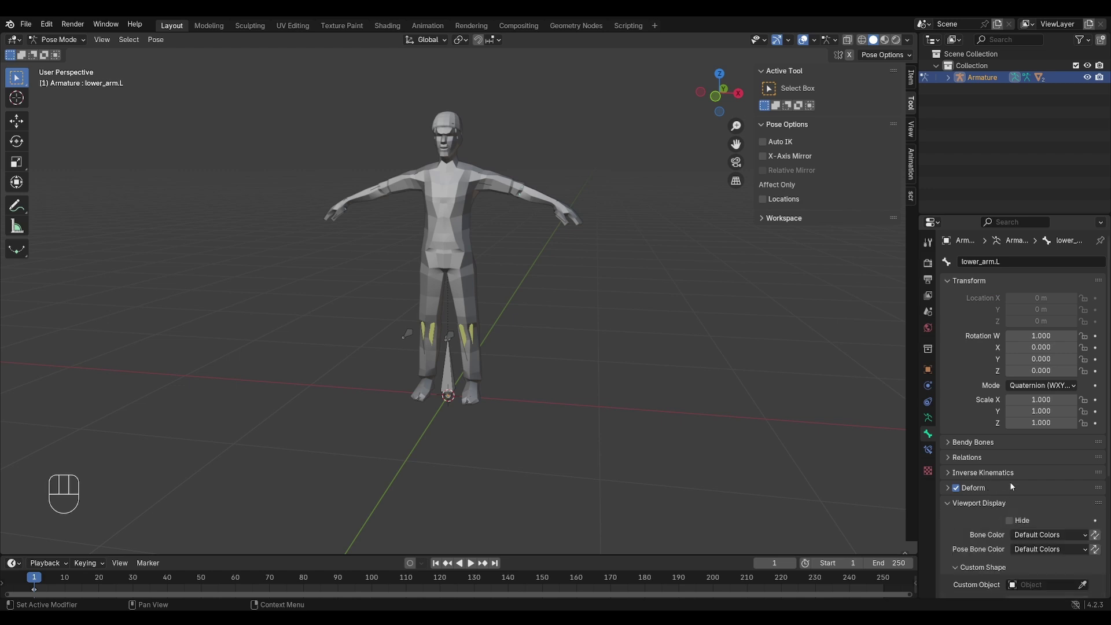
pyautogui.scroll(-6, 1009, 481)
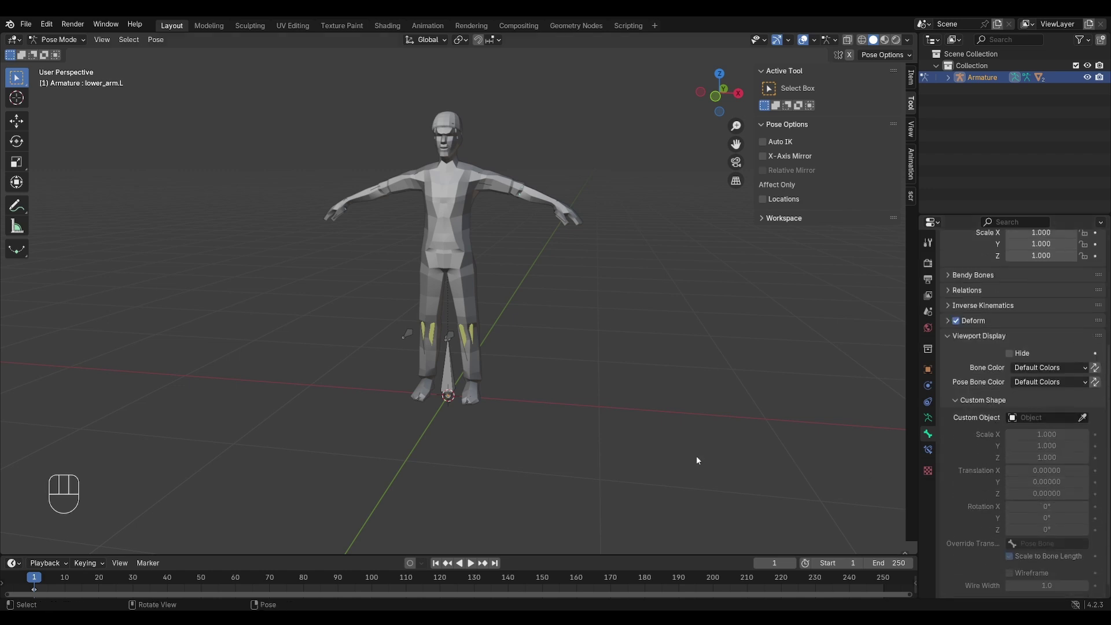
# - Switch to Object Mode and add a mesh circle at the character's feet
pyautogui.click(58, 40)
pyautogui.click(55, 53)
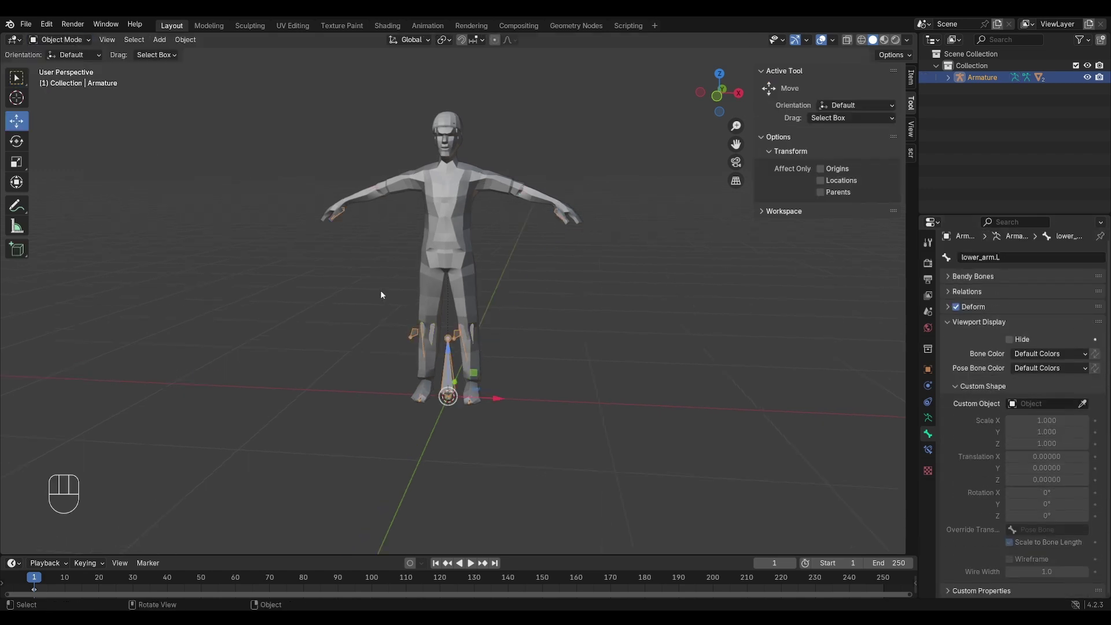
pyautogui.hotkey('shift', 'a')
pyautogui.moveTo(351, 276)
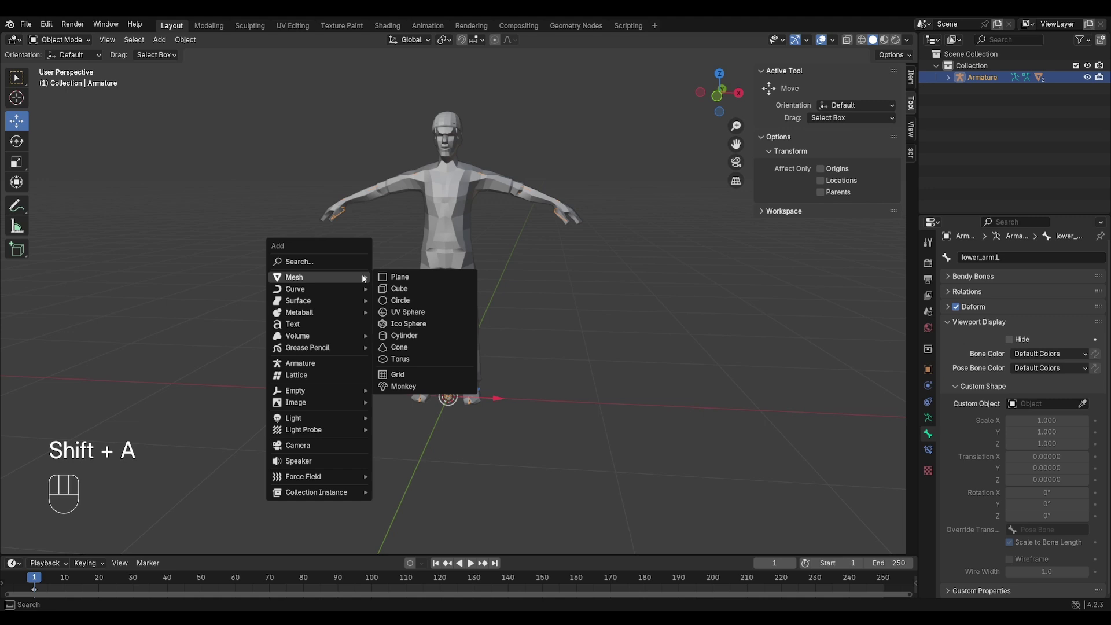
pyautogui.click(425, 300)
# - Rename the new circle object as BoneShape_Circle
pyautogui.press('F2')
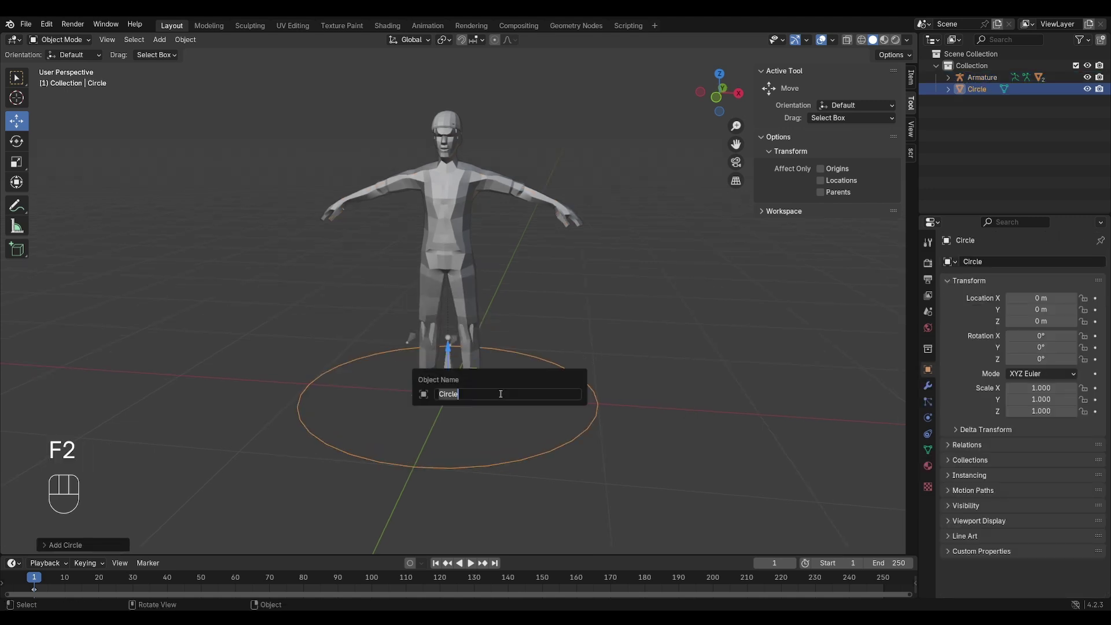
pyautogui.write('E')
pyautogui.press('BackSpace')
pyautogui.press('BackSpace')
pyautogui.write('BoneSh')
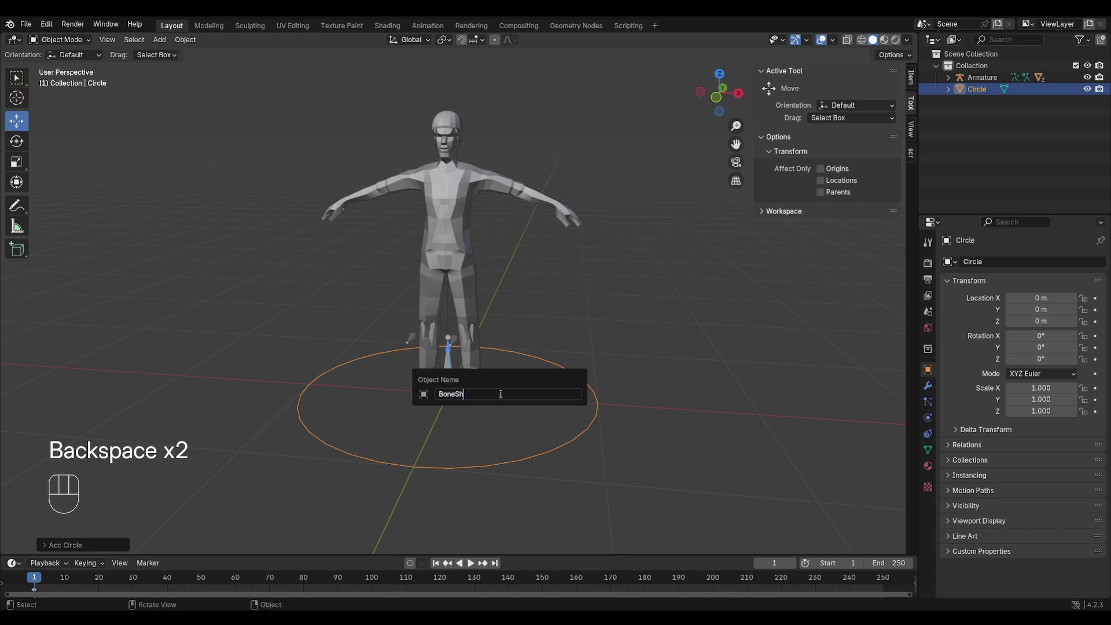
pyautogui.write('ape_Ci')
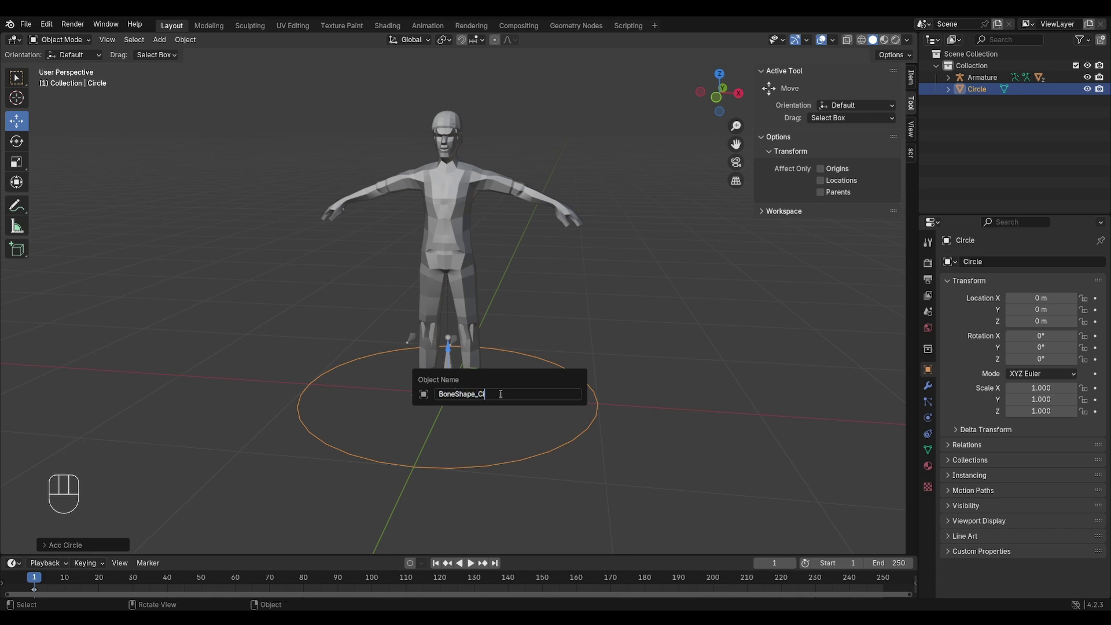
pyautogui.write('rcle')
pyautogui.press('Return')
# - Move the circle to a new collection named BoneShapes and hide that collection
pyautogui.press('m')
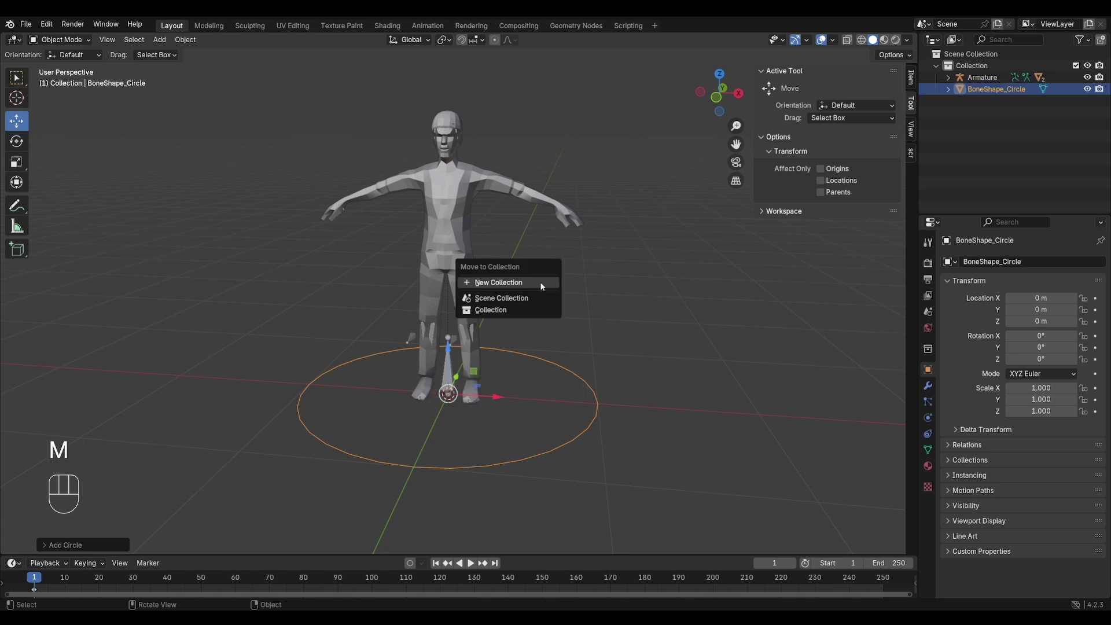
pyautogui.click(542, 283)
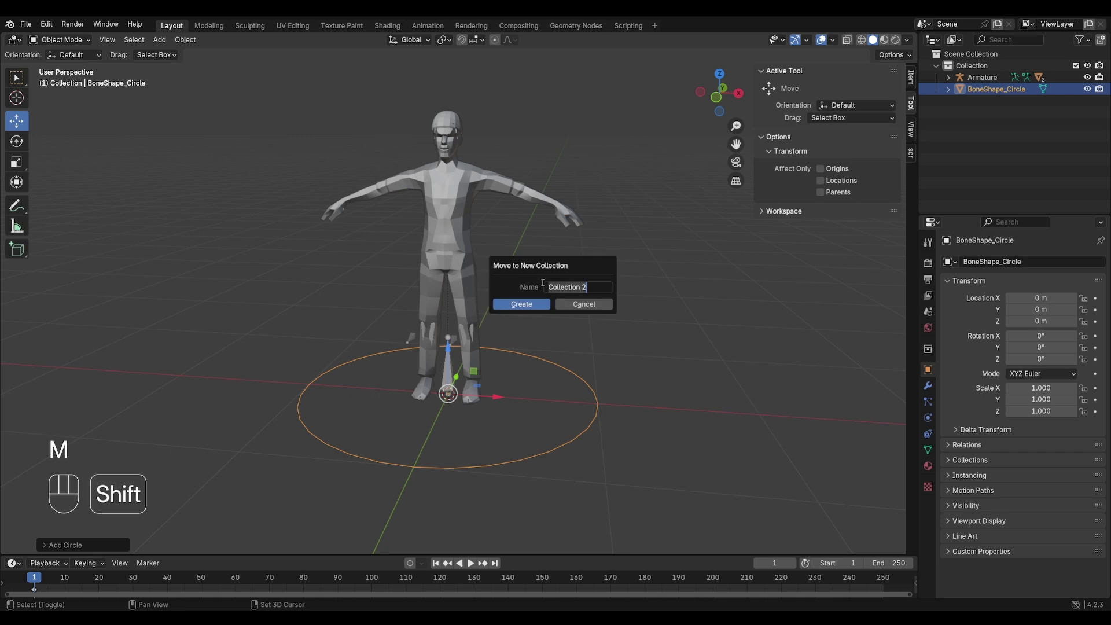
pyautogui.press('BackSpace')
pyautogui.write('BoneShapes')
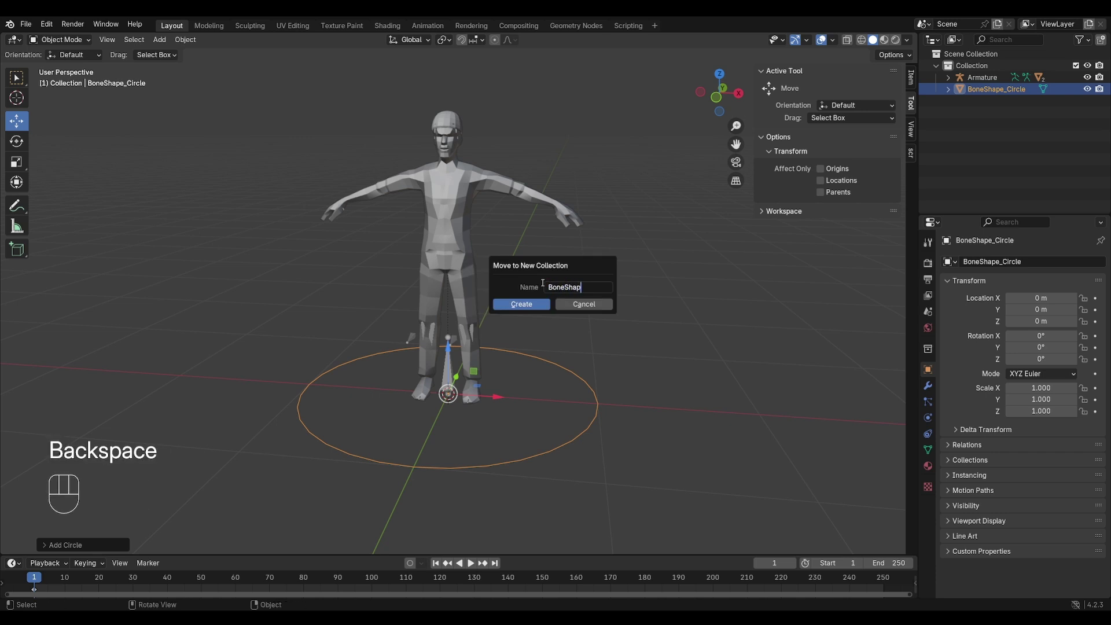
pyautogui.press('Return')
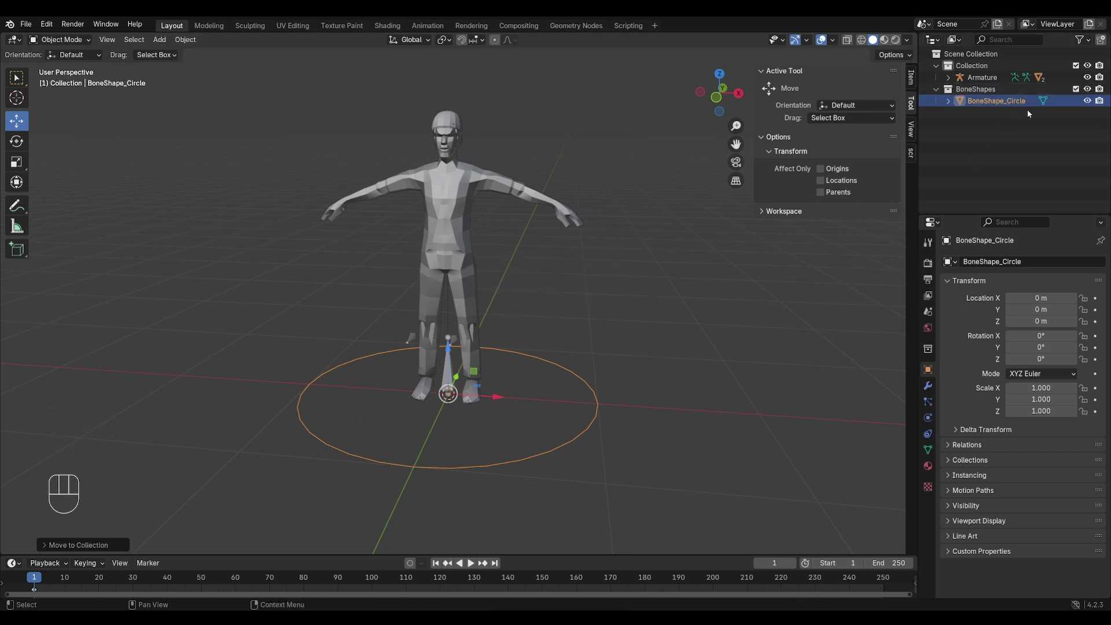
pyautogui.click(1088, 90)
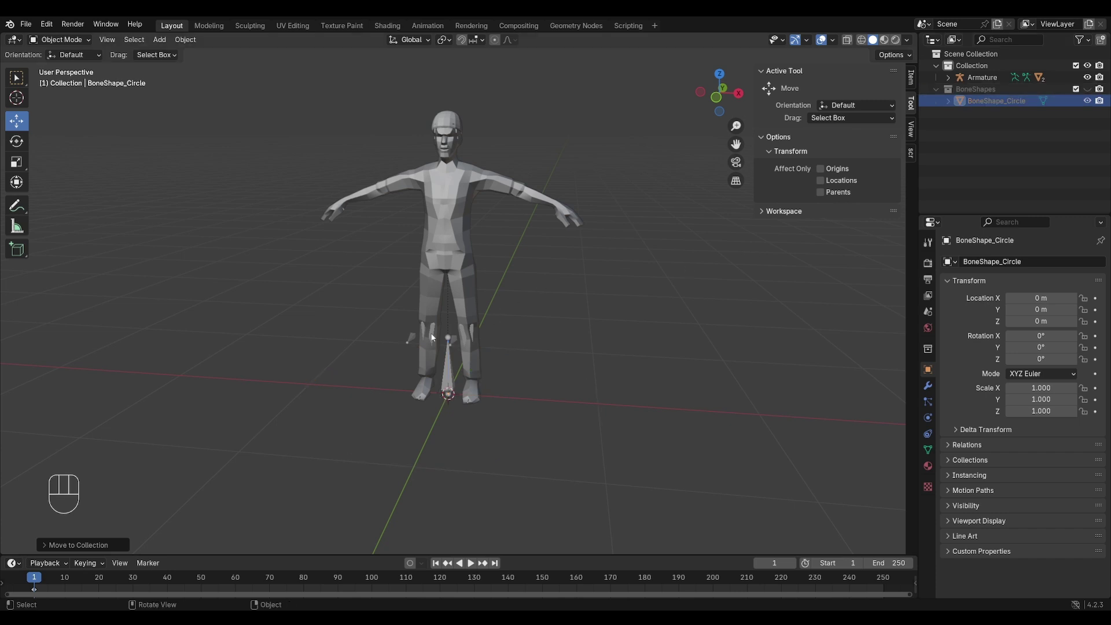
# - Select the armature and turn on its In Front viewport display option
pyautogui.click(408, 345)
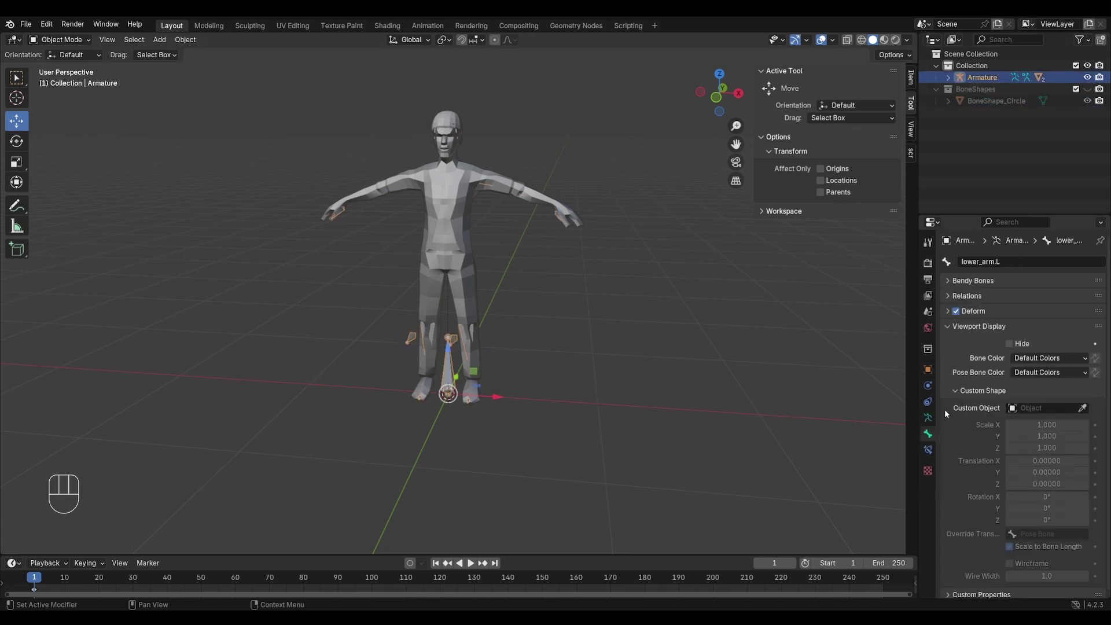
pyautogui.click(928, 418)
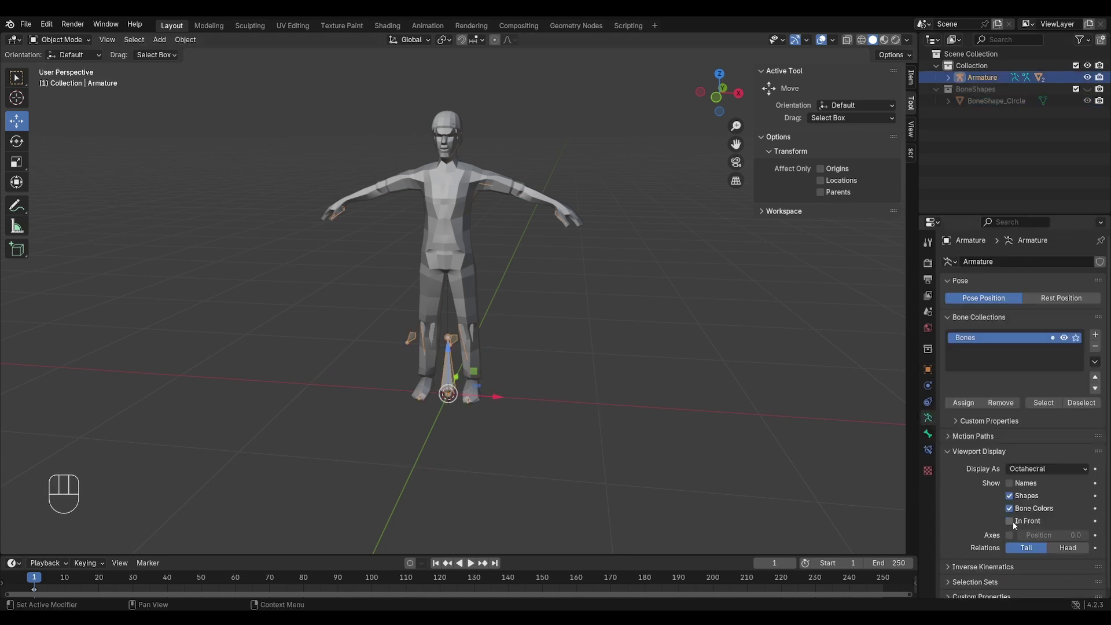
pyautogui.click(1010, 521)
# - Switch the armature to Pose Mode and assign BoneShape_Circle as the root bone's custom shape object
pyautogui.click(927, 434)
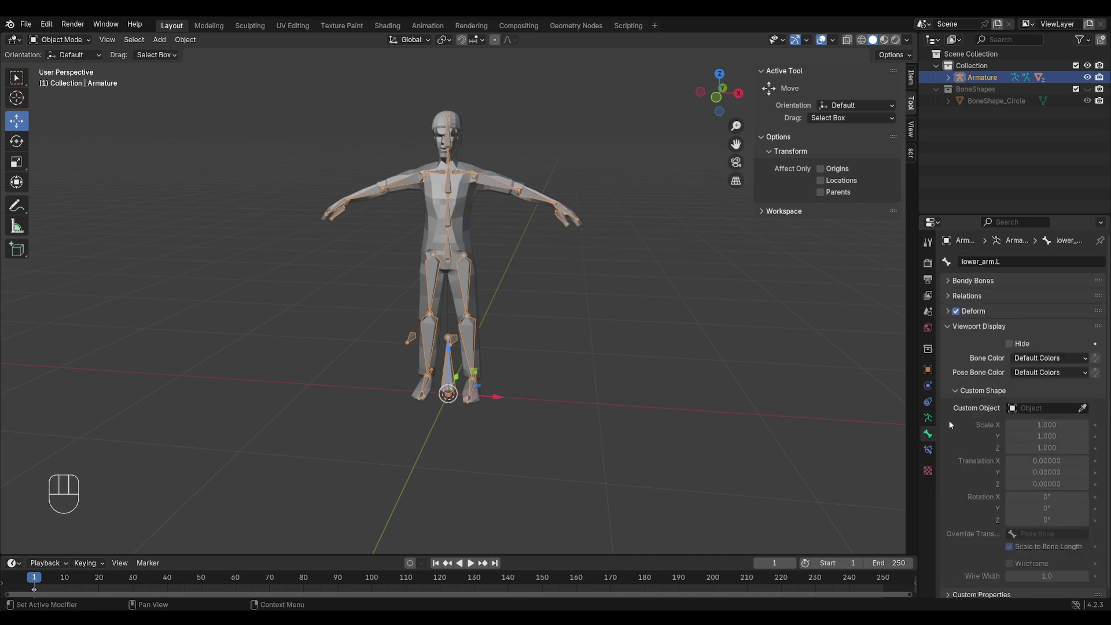
pyautogui.moveTo(439, 249); pyautogui.dragTo(444, 251, button='middle')
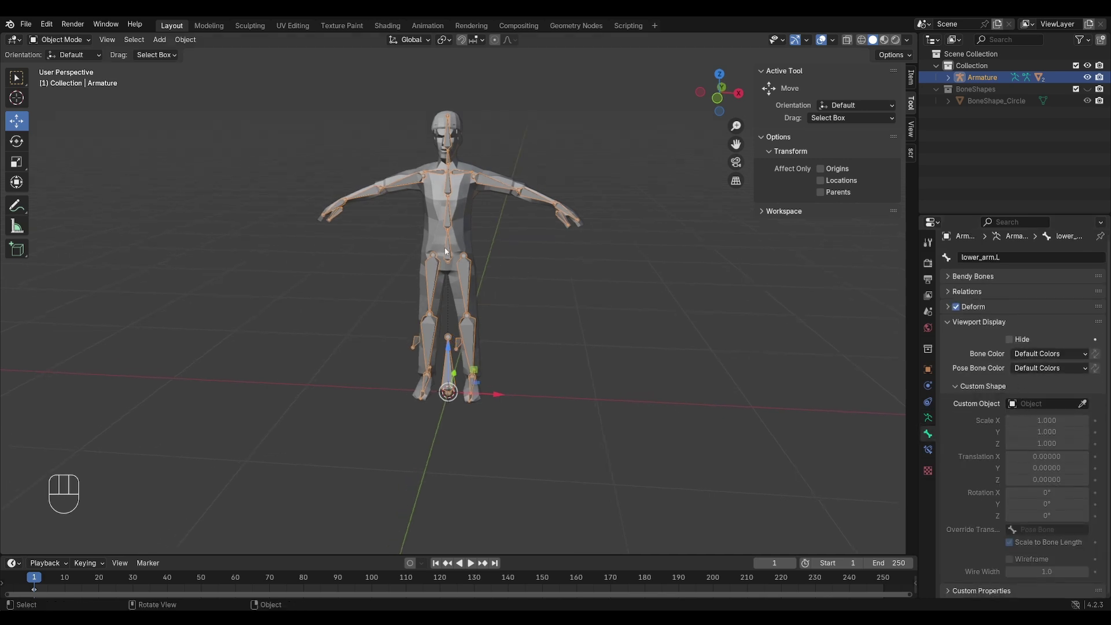
pyautogui.click(60, 39)
pyautogui.click(69, 80)
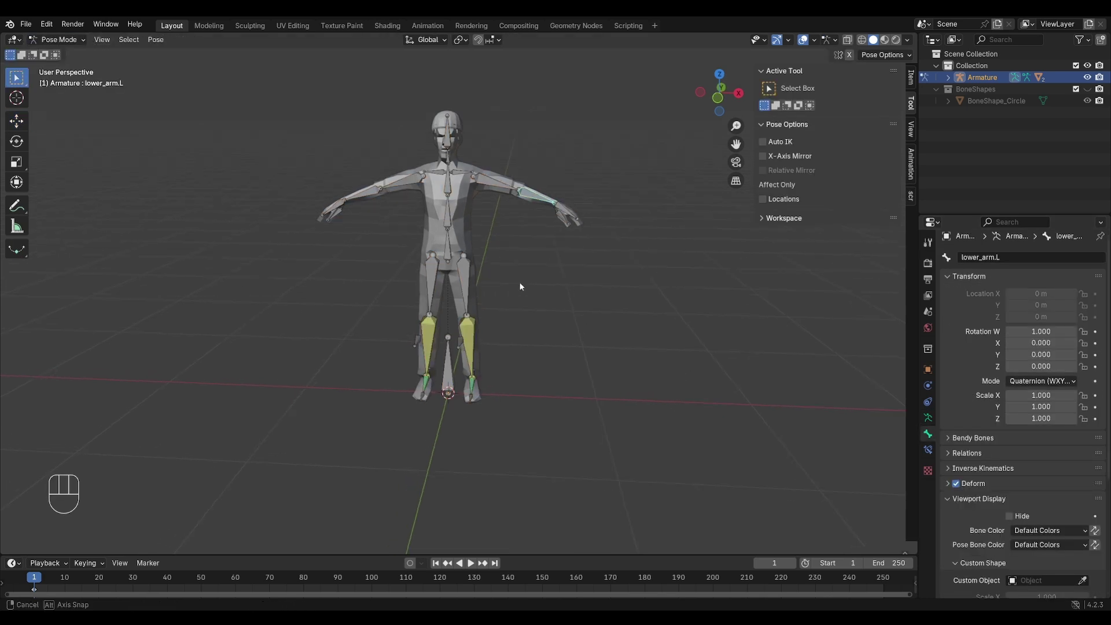
pyautogui.moveTo(520, 282); pyautogui.dragTo(474, 276, button='middle')
pyautogui.click(444, 377)
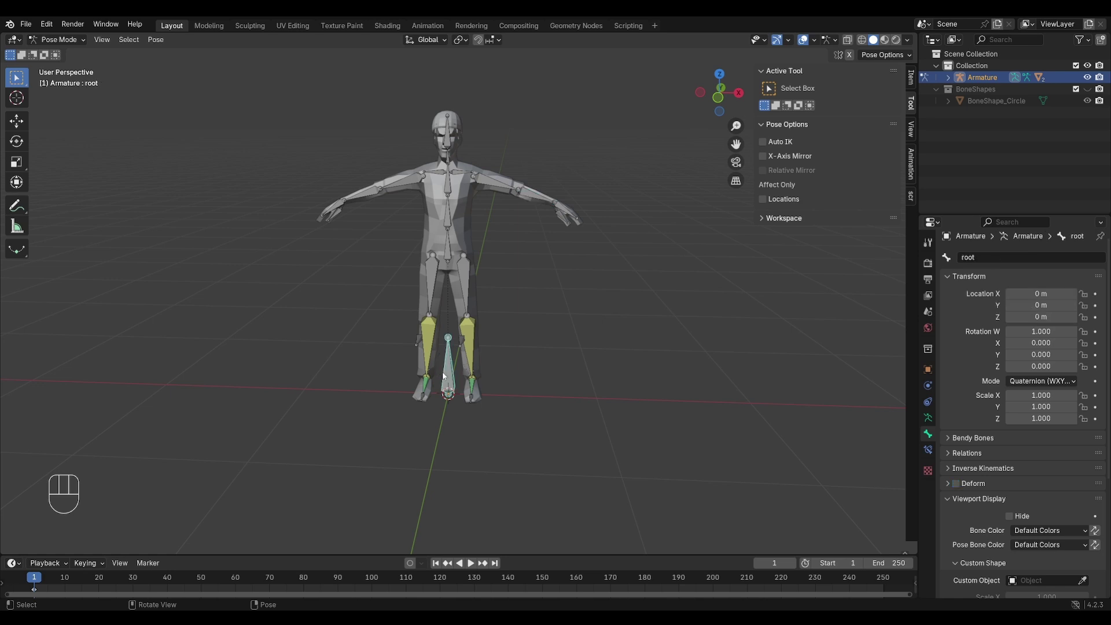
pyautogui.scroll(-6, 1002, 490)
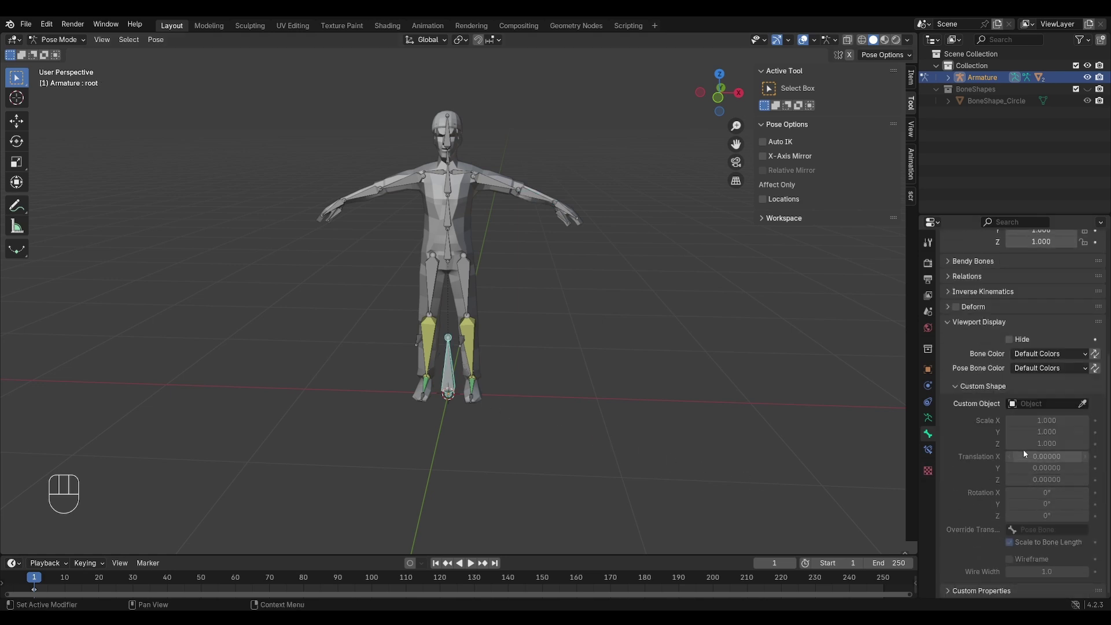
pyautogui.click(1027, 407)
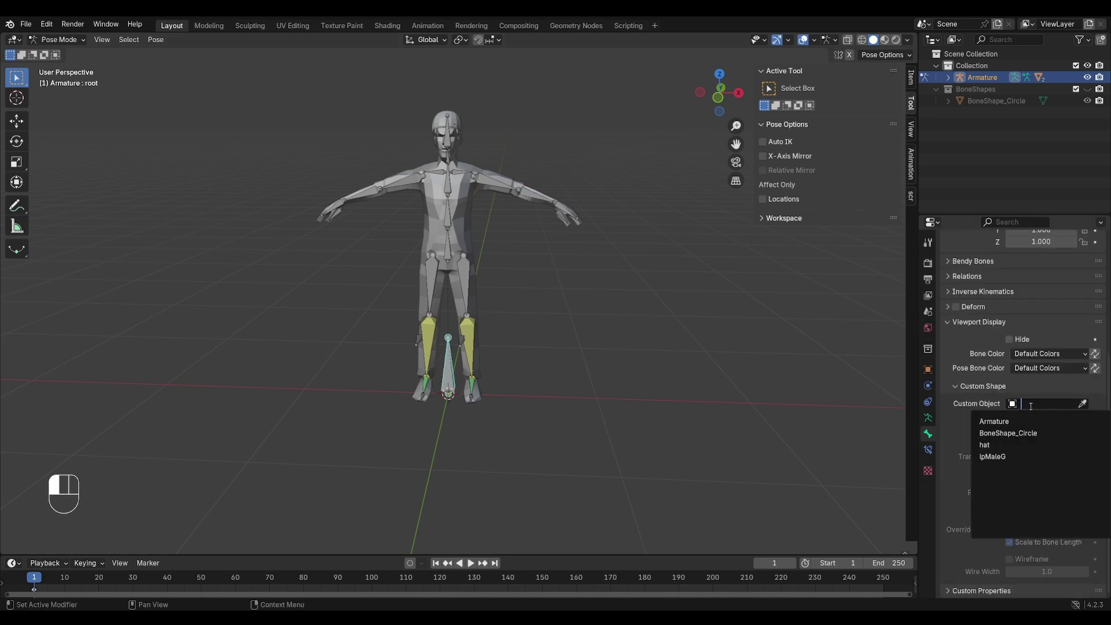
pyautogui.click(1045, 433)
# - Try moving the root bone with its new circle shape
pyautogui.moveTo(752, 443); pyautogui.dragTo(602, 445, button='middle')
pyautogui.press('g')
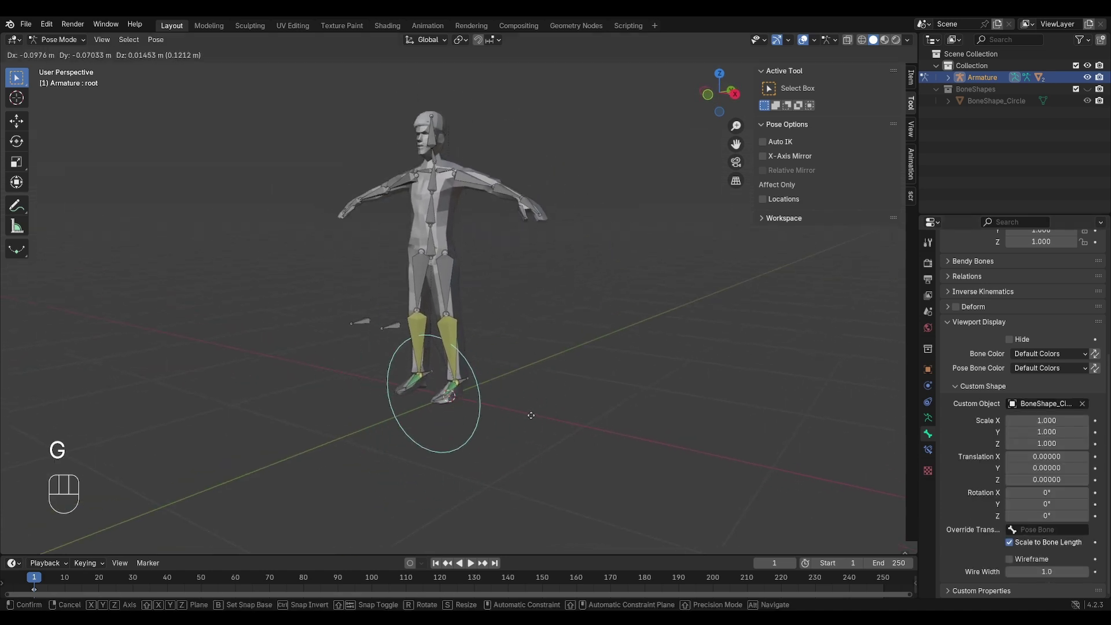
pyautogui.rightClick(530, 395)
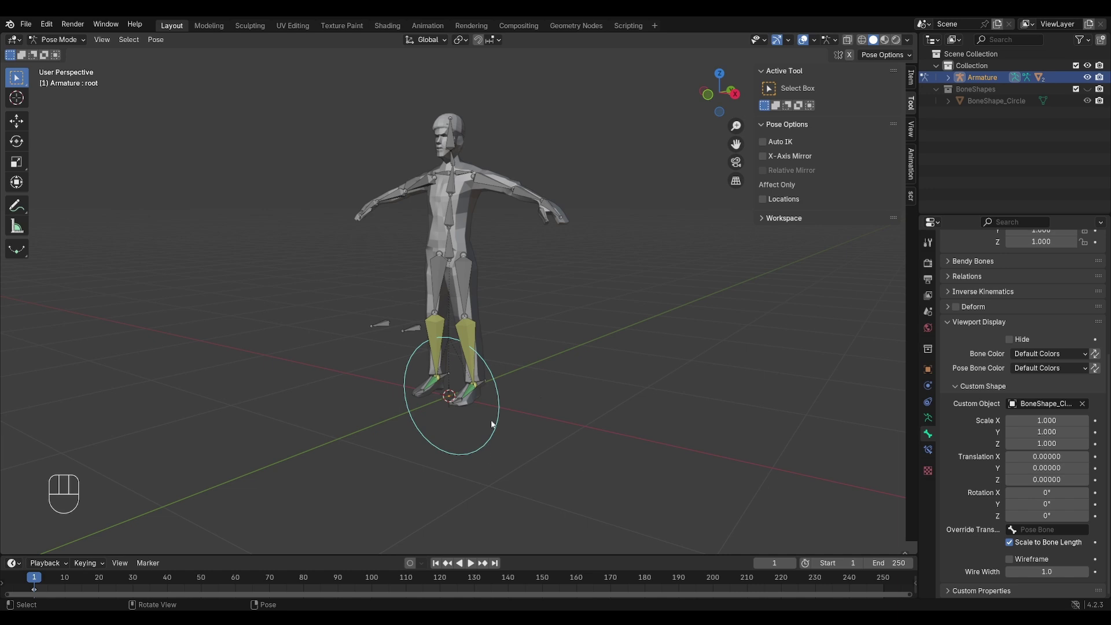
# - Set the root bone's custom shape rotation to 90° on X and its scale to 1.5 on all axes
pyautogui.moveTo(1049, 492); pyautogui.dragTo(1055, 496)
pyautogui.click(1053, 496)
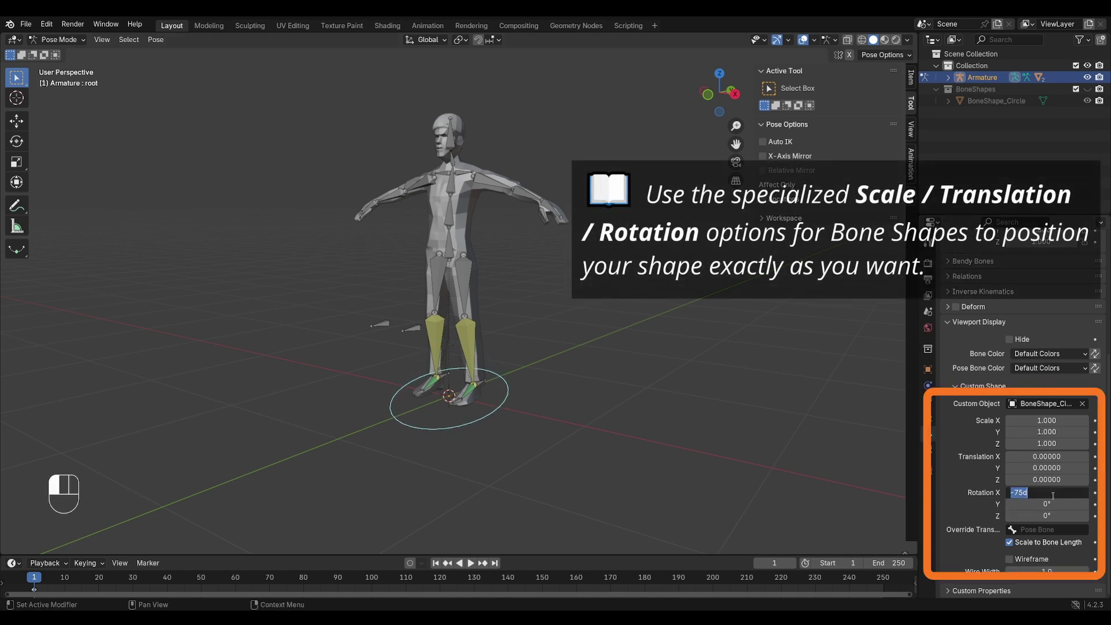
pyautogui.write('90')
pyautogui.press('Escape')
pyautogui.click(1036, 494)
pyautogui.write('90')
pyautogui.press('Return')
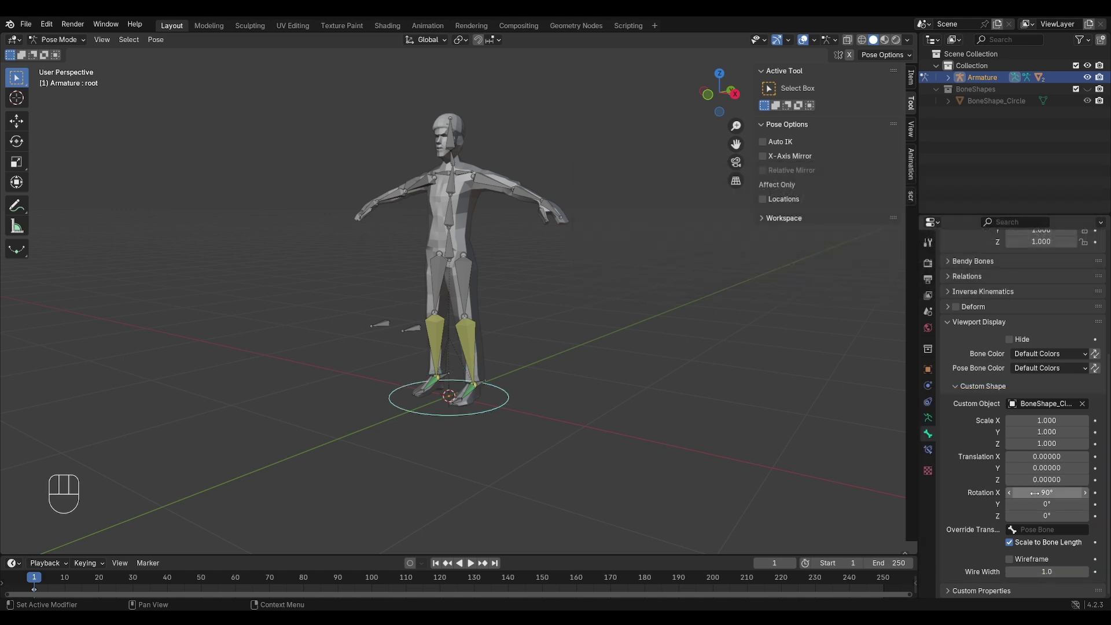
pyautogui.moveTo(1041, 420)
pyautogui.mouseDown()
pyautogui.moveTo(1105, 420)
pyautogui.moveTo(1058, 420)
pyautogui.mouseUp()
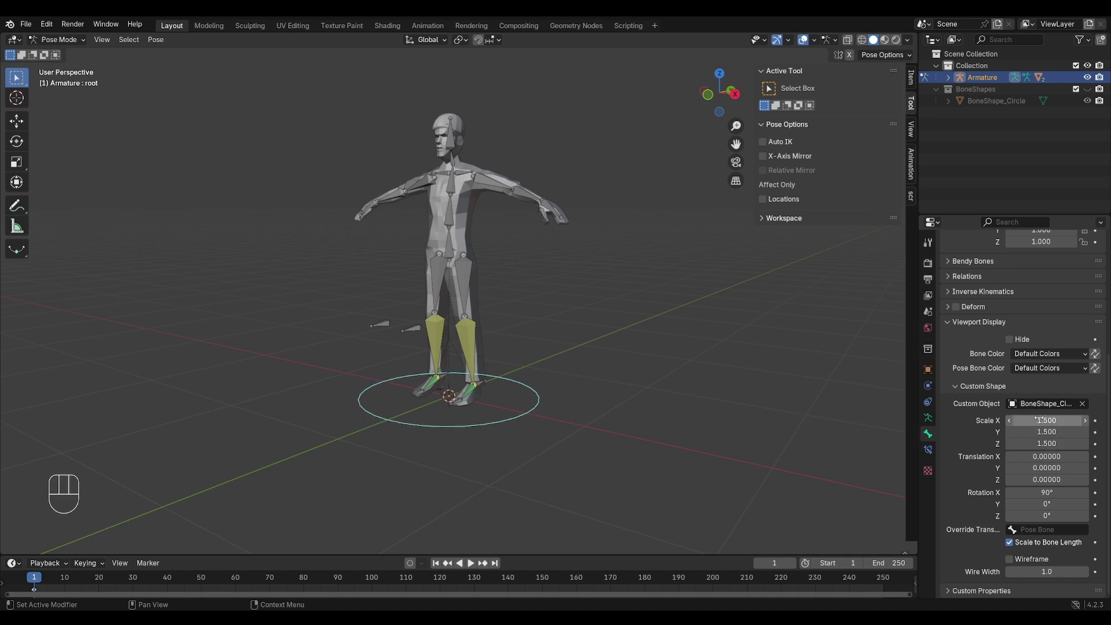
# - Try moving the root bone with the flat, enlarged circle and revert the pose
pyautogui.moveTo(611, 394); pyautogui.dragTo(645, 423, button='middle')
pyautogui.press('g')
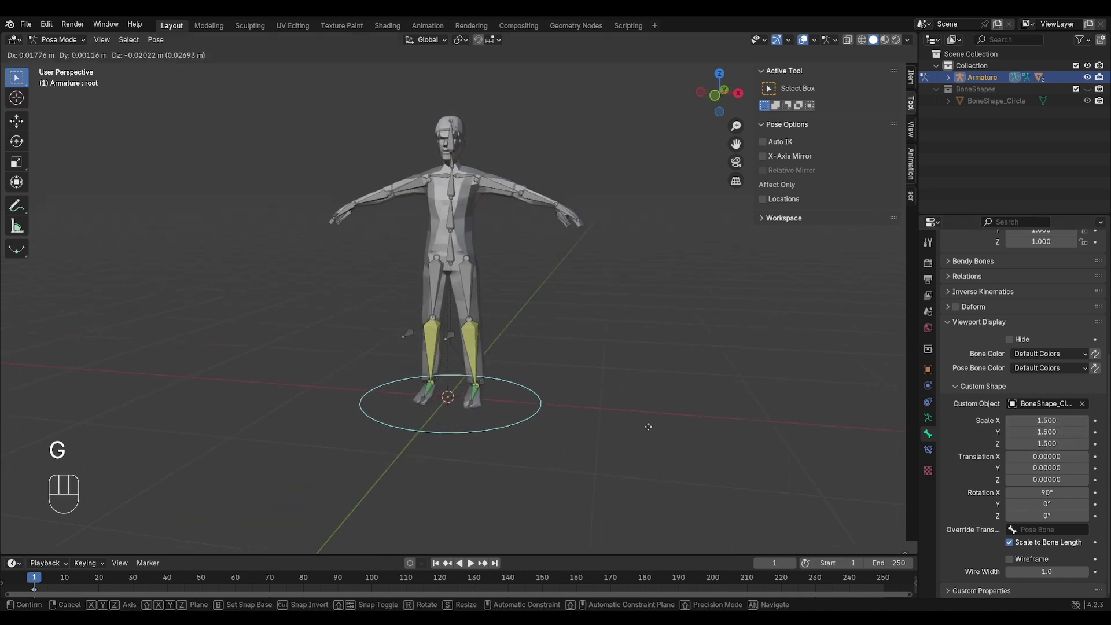
pyautogui.rightClick(647, 490)
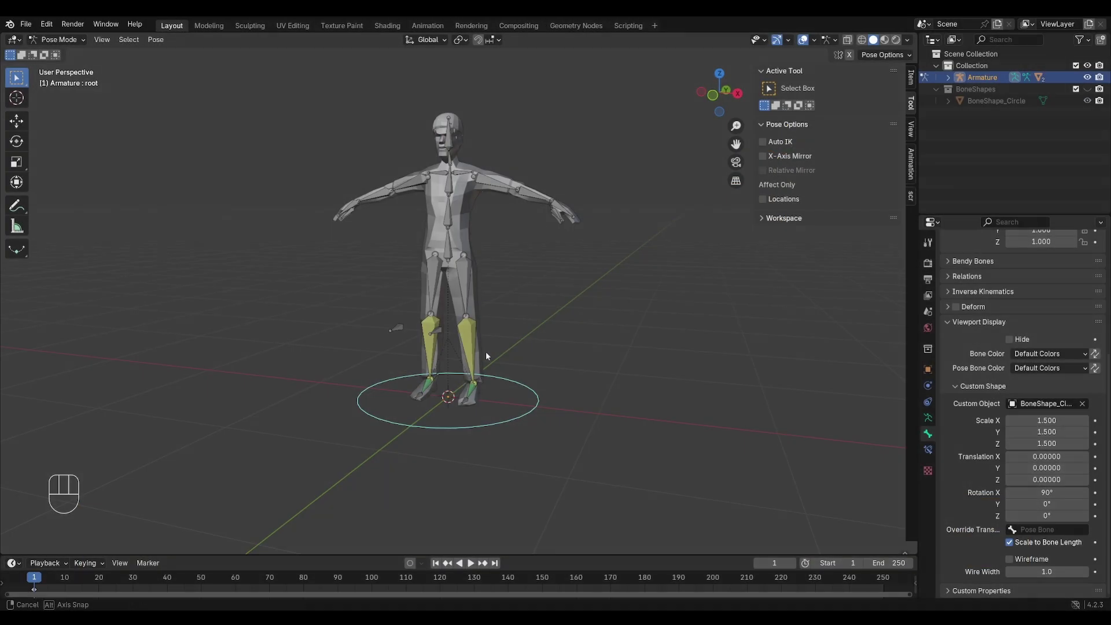
pyautogui.hotkey('ctrl', 'z')
# - Give thigh.L the BoneShape_Circle custom shape, rotated 90° on X, scaled to 0.3 and offset 0.16 on Y
pyautogui.click(467, 279)
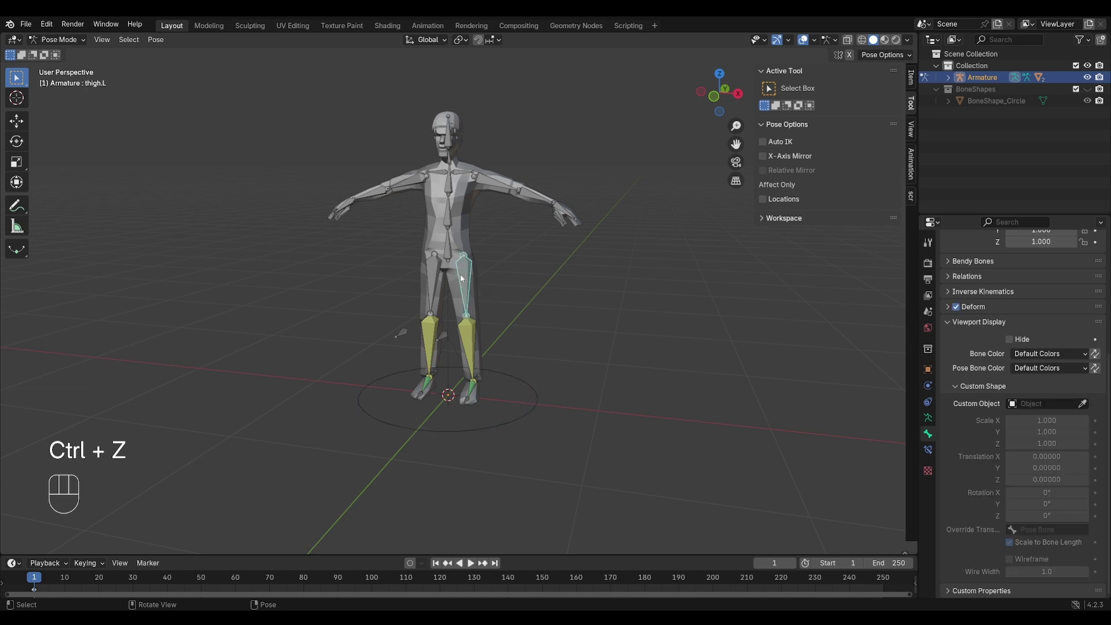
pyautogui.click(1045, 403)
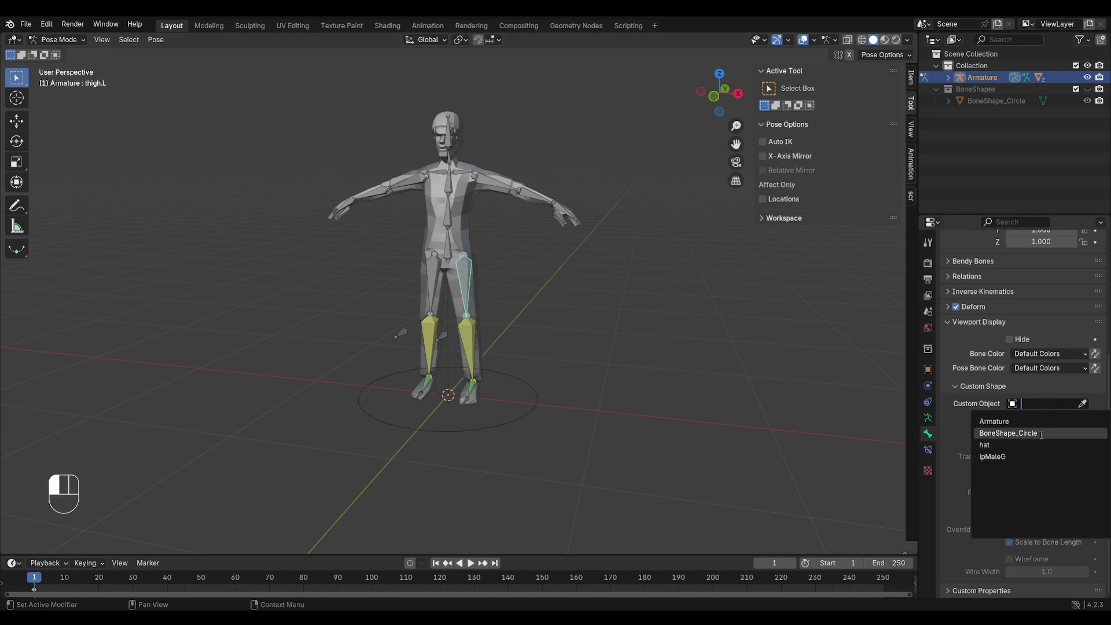
pyautogui.click(1042, 436)
pyautogui.moveTo(1048, 493); pyautogui.dragTo(986, 492)
pyautogui.click(1054, 493)
pyautogui.write('90')
pyautogui.press('Return')
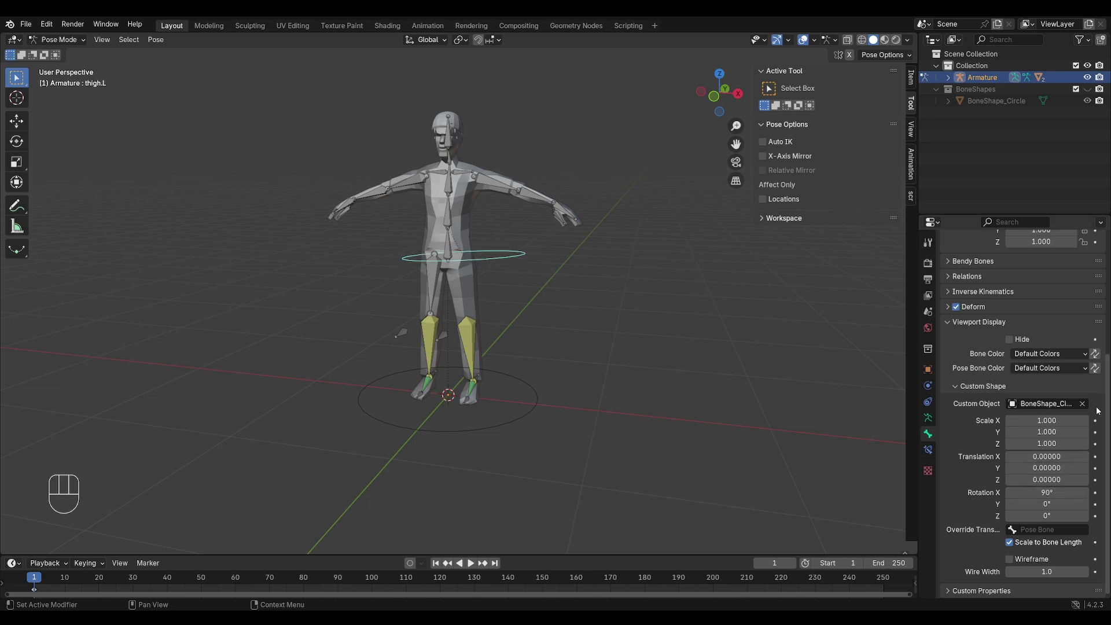
pyautogui.moveTo(1045, 421); pyautogui.dragTo(998, 443)
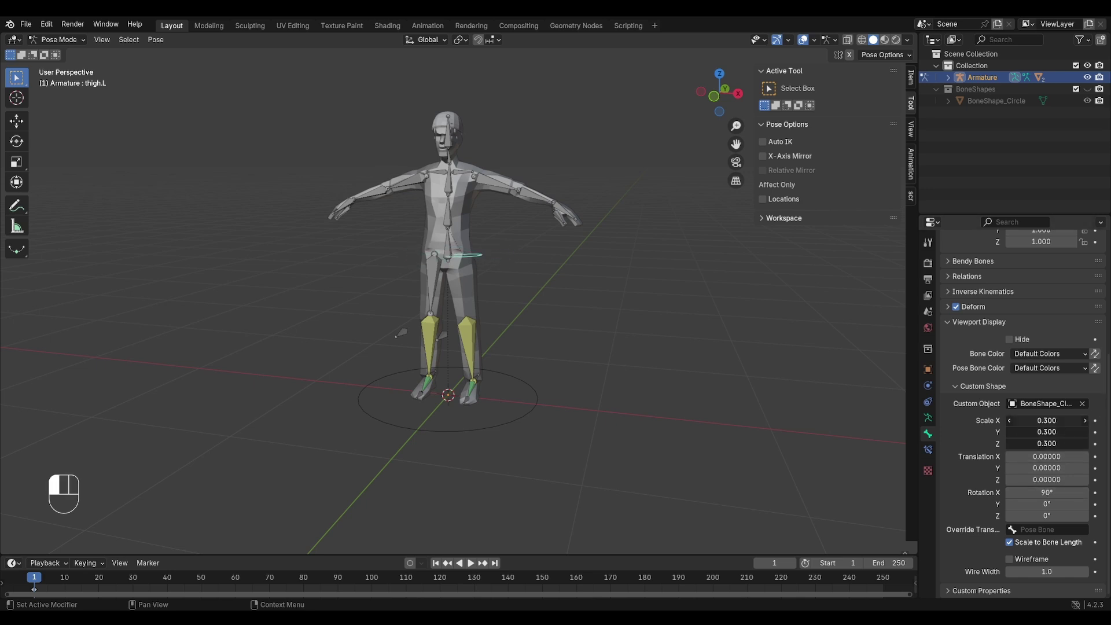
pyautogui.moveTo(1080, 469); pyautogui.dragTo(1099, 468)
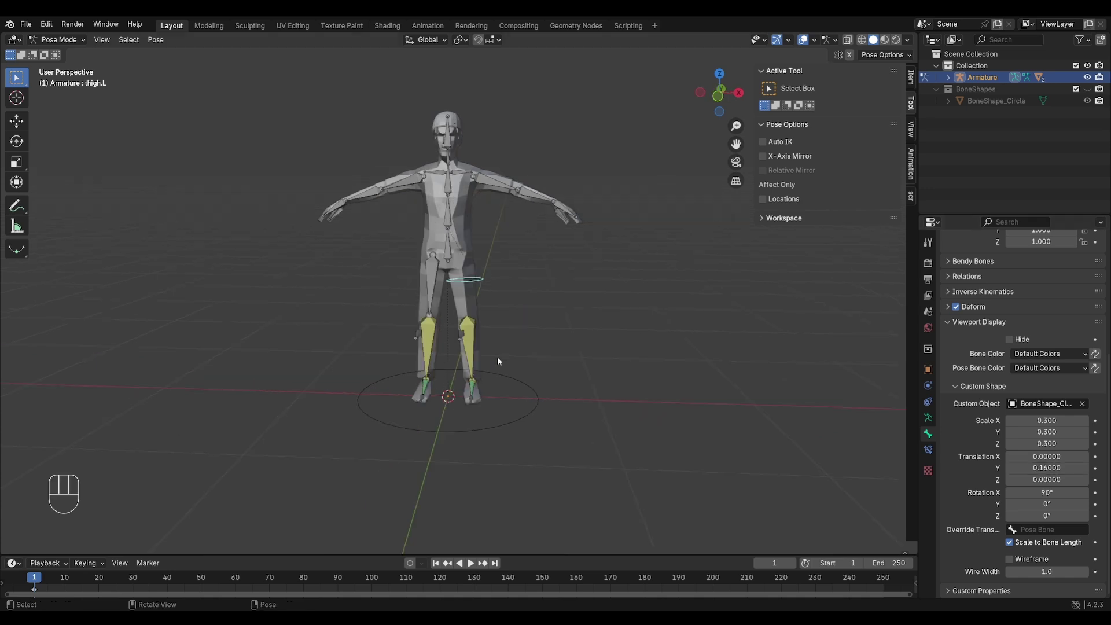
# - Give shin.L the BoneShape_Circle custom shape, rotated 90° on X and shrunk to fit around the lower leg
pyautogui.click(467, 333)
pyautogui.click(1046, 403)
pyautogui.click(1041, 455)
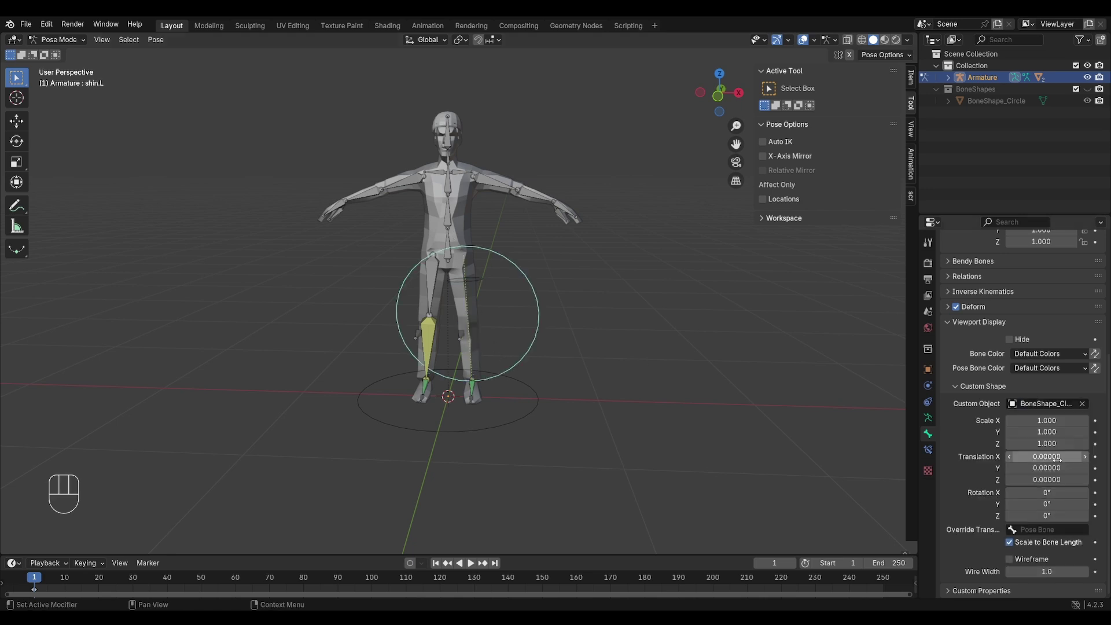
pyautogui.click(1046, 492)
pyautogui.write('90')
pyautogui.press('Return')
pyautogui.keyDown('shift'); pyautogui.moveTo(1046, 421); pyautogui.dragTo(1072, 467); pyautogui.keyUp('shift')
# - Assign BoneShape_Circle as the custom shape of the IK-target.L bone at the left ankle
pyautogui.click(472, 389)
pyautogui.moveTo(516, 417); pyautogui.dragTo(494, 414, button='middle')
pyautogui.click(474, 382)
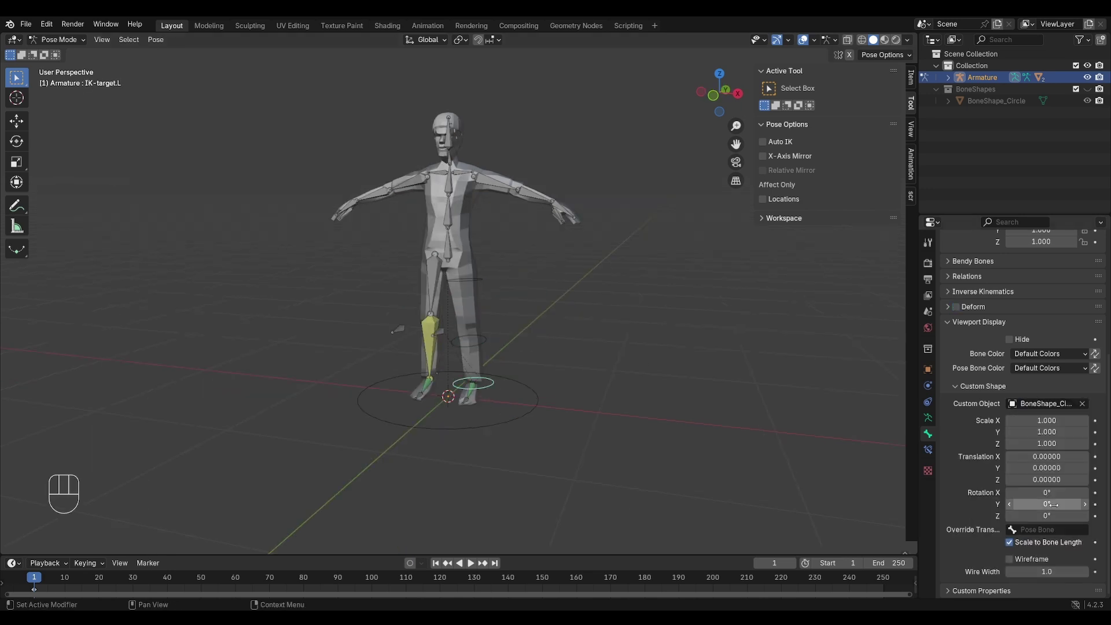
# - Give toe.L the BoneShape_Circle custom shape with 90° rotation on X and a uniform scale of 0.66
pyautogui.click(468, 395)
pyautogui.click(1046, 404)
pyautogui.click(1053, 492)
pyautogui.write('960')
pyautogui.keyDown('shift'); pyautogui.moveTo(1024, 420); pyautogui.dragTo(1004, 444); pyautogui.keyUp('shift')
pyautogui.moveTo(520, 371); pyautogui.dragTo(463, 371, button='middle')
pyautogui.moveTo(1046, 492); pyautogui.dragTo(995, 493)
pyautogui.moveTo(463, 371); pyautogui.dragTo(529, 376, button='middle')
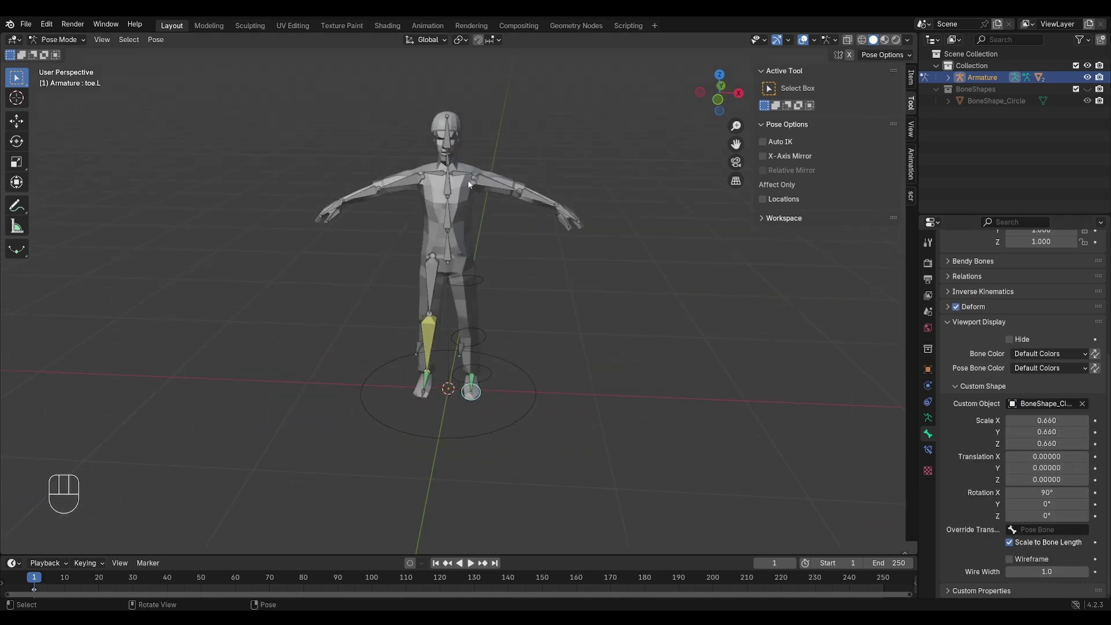
# - Give shoulder.L the BoneShape_Circle custom shape, rotated 90° on X, scaled to 0.62 and offset about 0.07 on Y
pyautogui.click(460, 172)
pyautogui.click(1046, 403)
pyautogui.click(1042, 455)
pyautogui.moveTo(1047, 492); pyautogui.dragTo(1072, 493)
pyautogui.keyDown('shift'); pyautogui.moveTo(1046, 421); pyautogui.dragTo(1013, 444); pyautogui.keyUp('shift')
pyautogui.moveTo(1047, 467); pyautogui.dragTo(1059, 468)
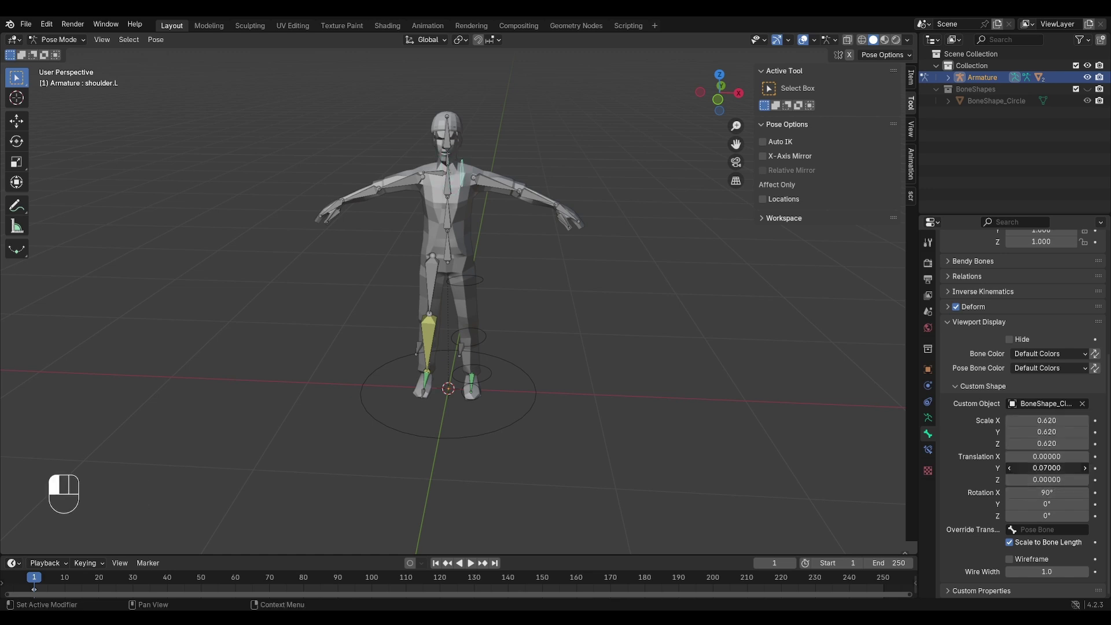
# - Give the left upper arm bone the BoneShape_Circle custom shape, turned around the arm on X and resized to fit
pyautogui.click(496, 184)
pyautogui.click(1046, 403)
pyautogui.click(1042, 455)
pyautogui.keyDown('shift'); pyautogui.moveTo(1047, 421); pyautogui.dragTo(1013, 443); pyautogui.keyUp('shift')
pyautogui.click(1047, 504)
pyautogui.write('90')
pyautogui.press('Return')
pyautogui.hotkey('ctrl', 'z')
pyautogui.moveTo(1046, 493); pyautogui.dragTo(1065, 467)
pyautogui.keyDown('shift'); pyautogui.moveTo(1046, 421); pyautogui.dragTo(1033, 443); pyautogui.keyUp('shift')
# - Give the left forearm bone the BoneShape_Circle custom shape, rotated on X and resized to fit the forearm
pyautogui.click(536, 197)
pyautogui.click(1045, 403)
pyautogui.click(1033, 433)
pyautogui.moveTo(1046, 492); pyautogui.dragTo(1088, 493)
pyautogui.keyDown('shift'); pyautogui.moveTo(1047, 421); pyautogui.dragTo(1062, 468); pyautogui.keyUp('shift')
# - Give the left hand bone the BoneShape_Circle custom shape, rotated 90° on X and resized to fit the hand
pyautogui.click(565, 211)
pyautogui.click(1043, 406)
pyautogui.click(1019, 433)
pyautogui.click(1046, 493)
pyautogui.write('90')
pyautogui.keyDown('shift'); pyautogui.moveTo(1046, 421); pyautogui.dragTo(1074, 468); pyautogui.keyUp('shift')
# - Give Spine1 the BoneShape_Circle custom shape, rotated 90° on X and offset 0.093 on Y
pyautogui.click(447, 246)
pyautogui.click(1040, 403)
pyautogui.click(1019, 433)
pyautogui.click(1048, 493)
pyautogui.write('90')
pyautogui.press('Return')
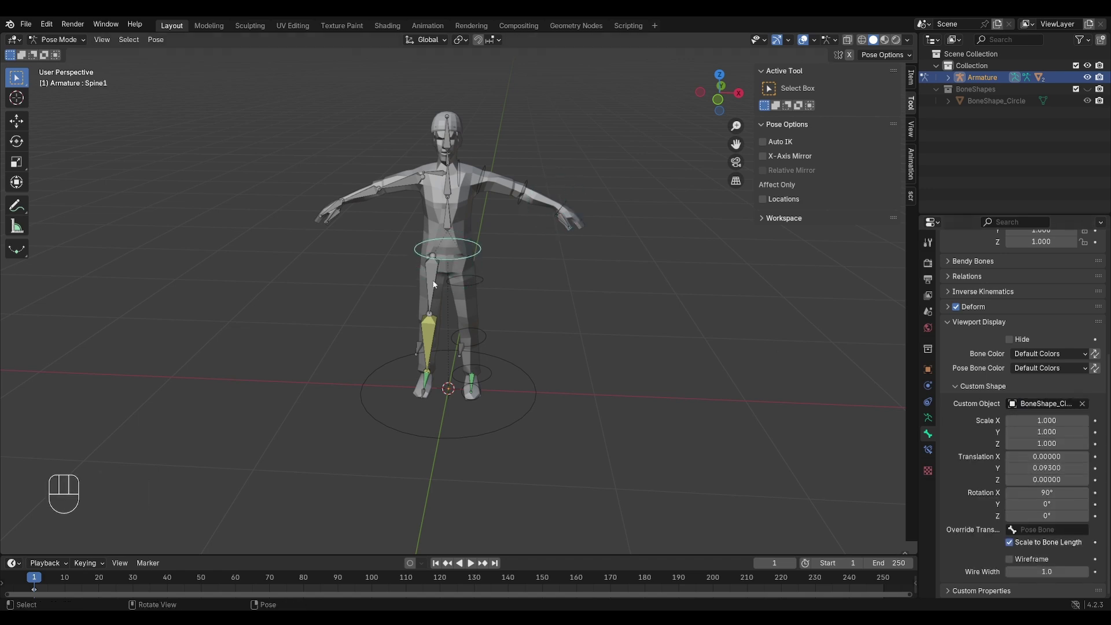
# - Copy Spine1's custom shape object and shape rotation to the other spine, neck and head bones
pyautogui.click(449, 193)
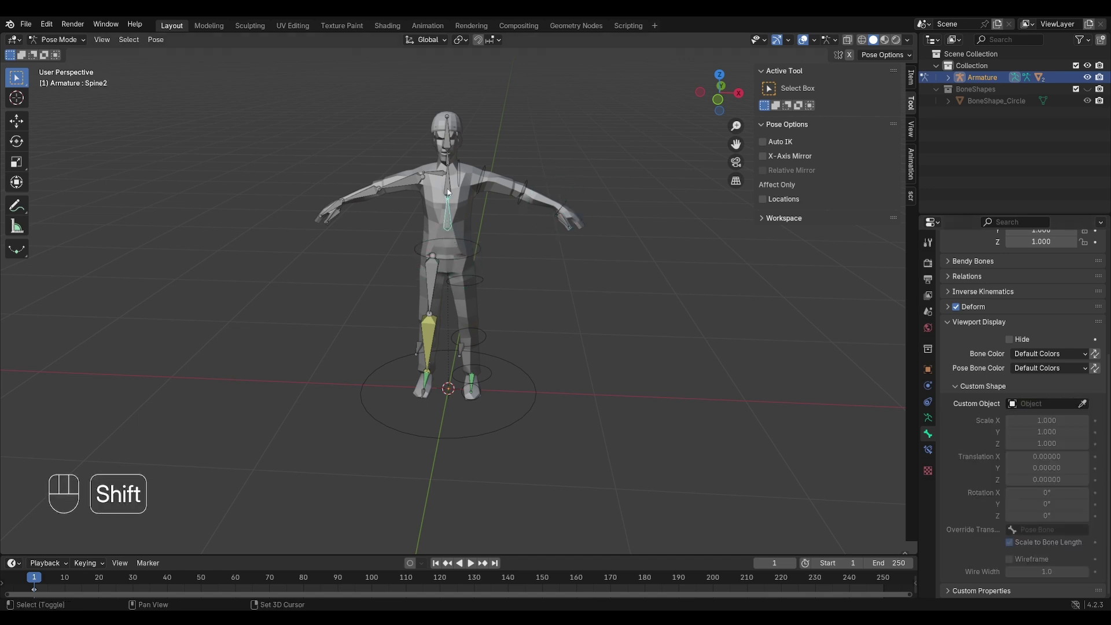
pyautogui.keyDown('shift'); pyautogui.click(452, 157); pyautogui.keyUp('shift')
pyautogui.keyDown('shift'); pyautogui.click(473, 247); pyautogui.keyUp('shift')
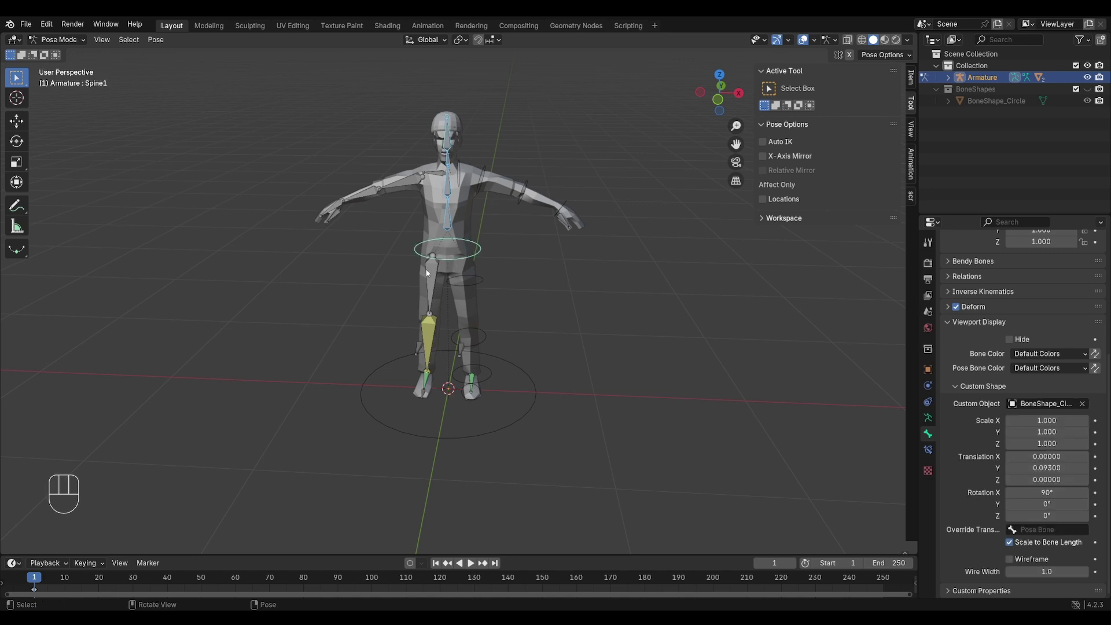
pyautogui.rightClick(1050, 404)
pyautogui.click(1050, 403)
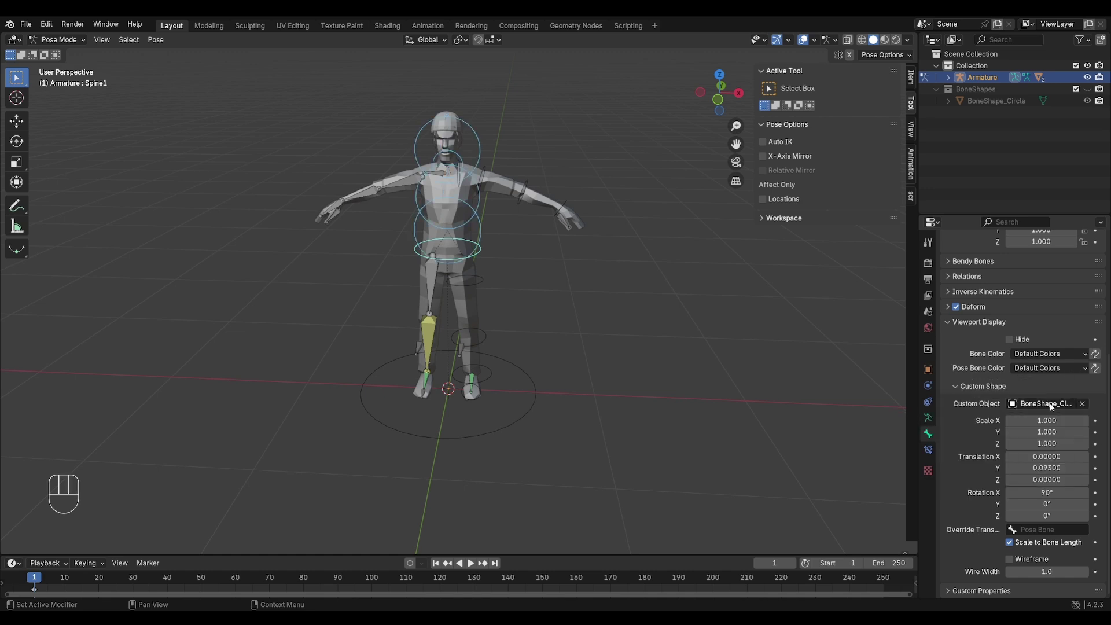
pyautogui.rightClick(1052, 493)
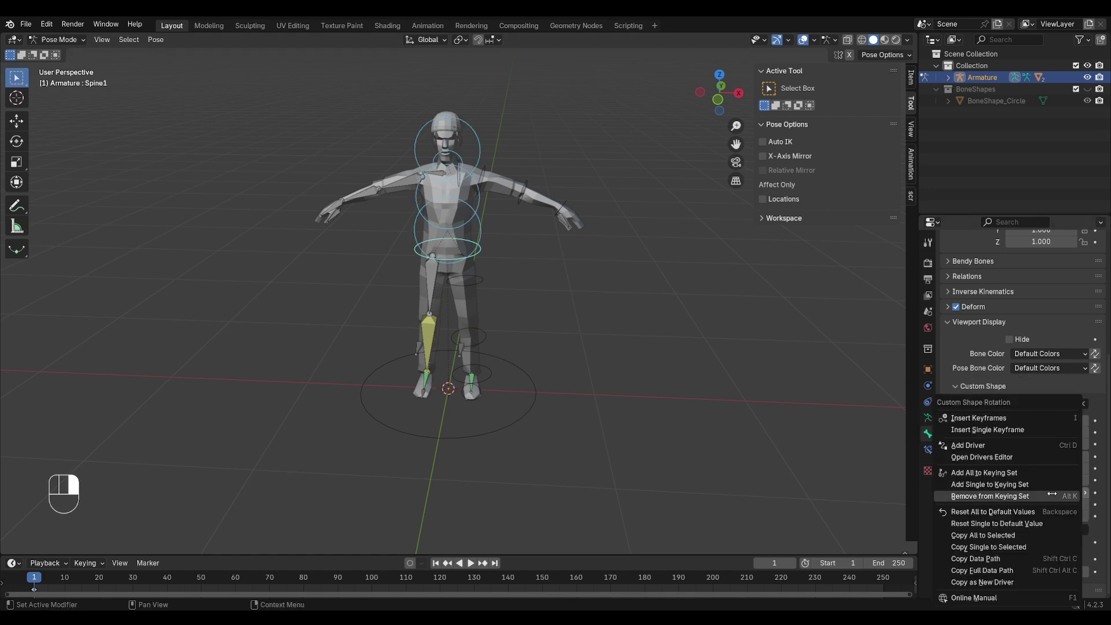
pyautogui.click(1042, 535)
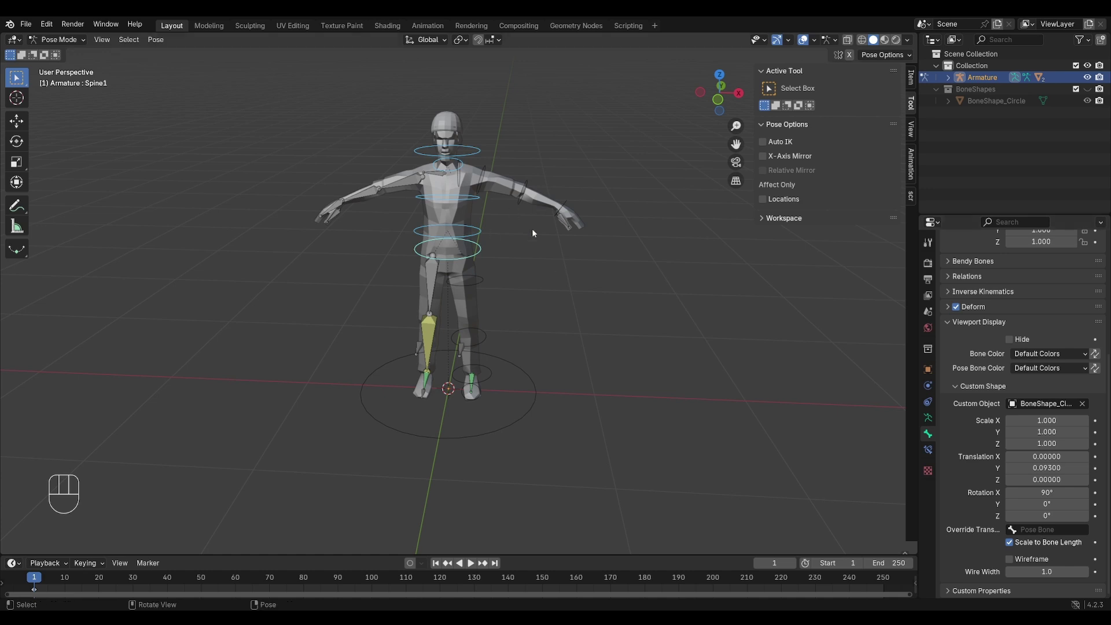
# - Shrink and raise the head bone's circle shape, and offset the neck's circle by 0.017 on Y
pyautogui.moveTo(527, 332); pyautogui.dragTo(498, 126, button='middle')
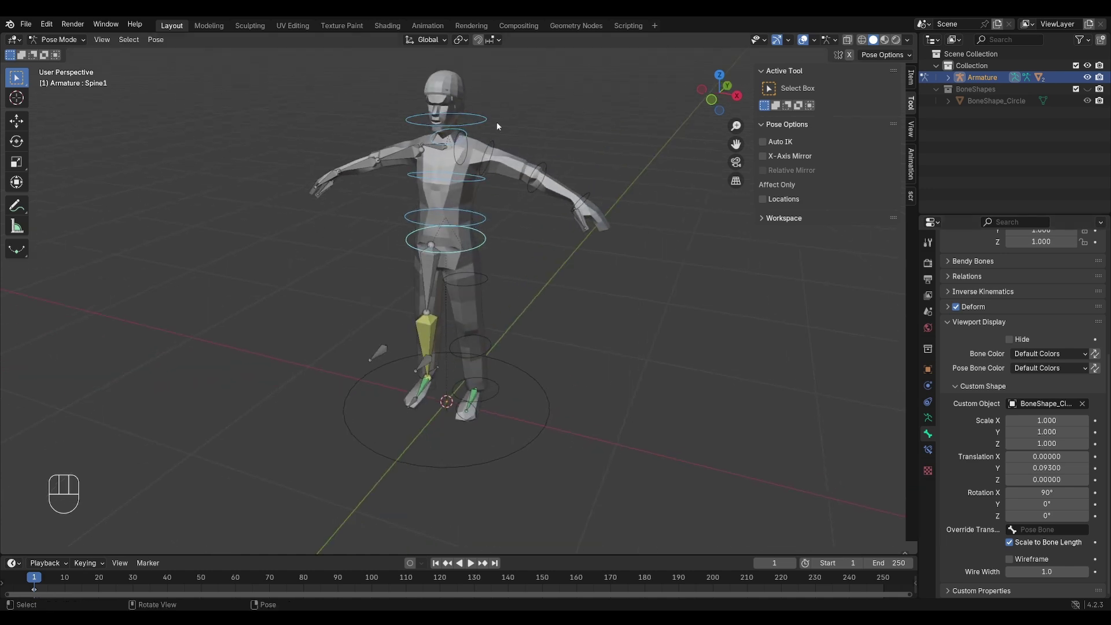
pyautogui.click(485, 120)
pyautogui.keyDown('shift'); pyautogui.moveTo(1046, 419); pyautogui.dragTo(1013, 443); pyautogui.keyUp('shift')
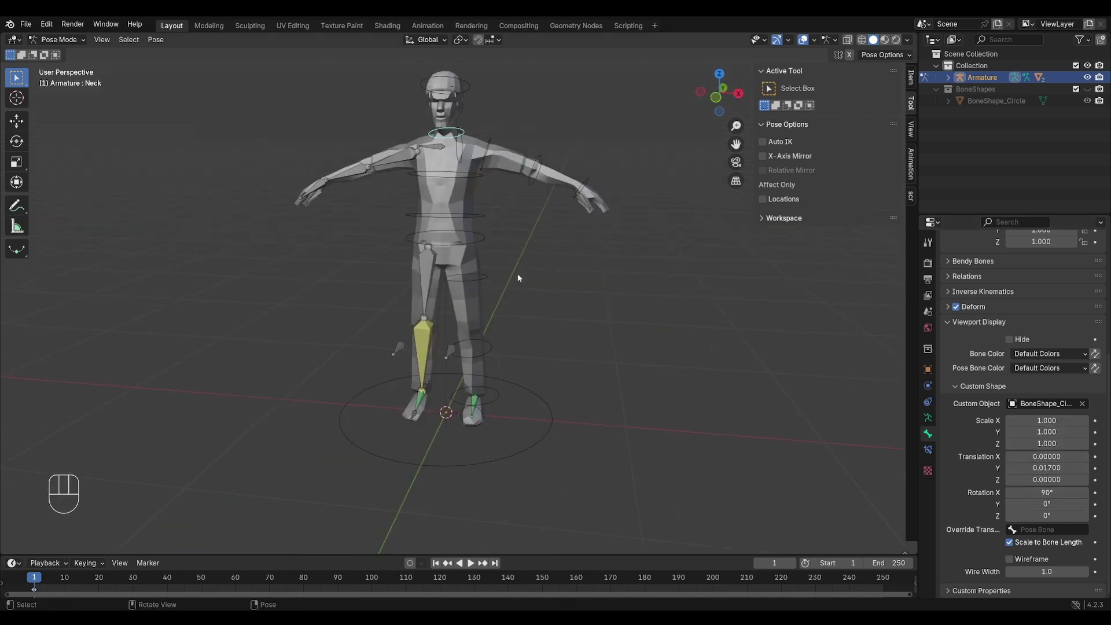
# - Symmetrize the left shoulder, arm and leg bones to the right side in Edit Mode, then return to Pose Mode
pyautogui.click(48, 41)
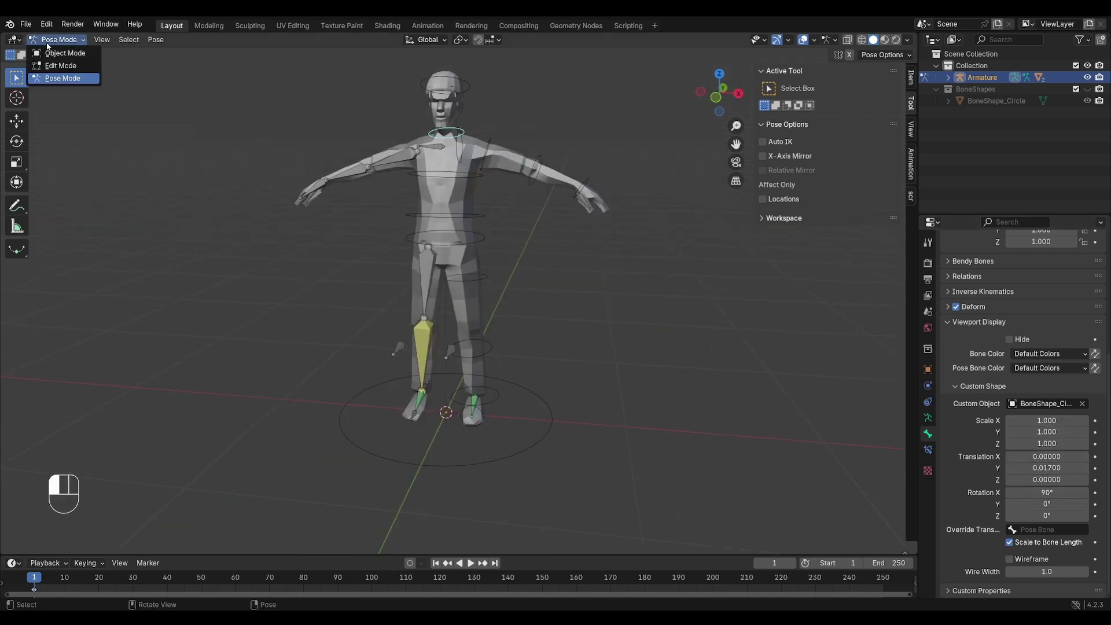
pyautogui.click(53, 64)
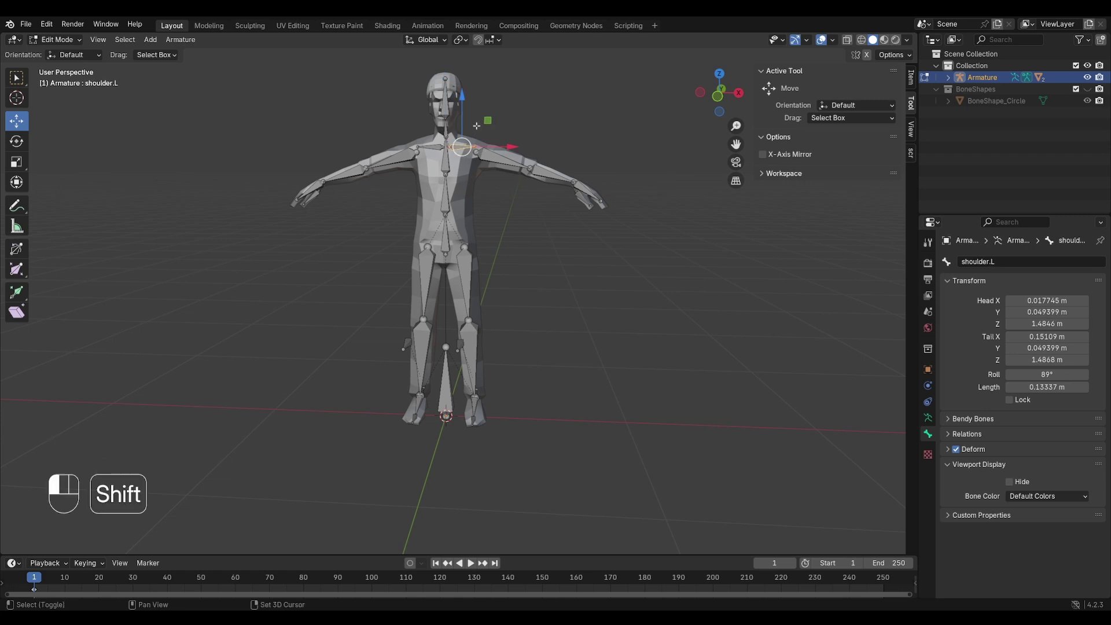
pyautogui.keyDown('shift'); pyautogui.moveTo(475, 121); pyautogui.dragTo(660, 254); pyautogui.keyUp('shift')
pyautogui.keyDown('shift'); pyautogui.moveTo(457, 218); pyautogui.dragTo(582, 435); pyautogui.keyUp('shift')
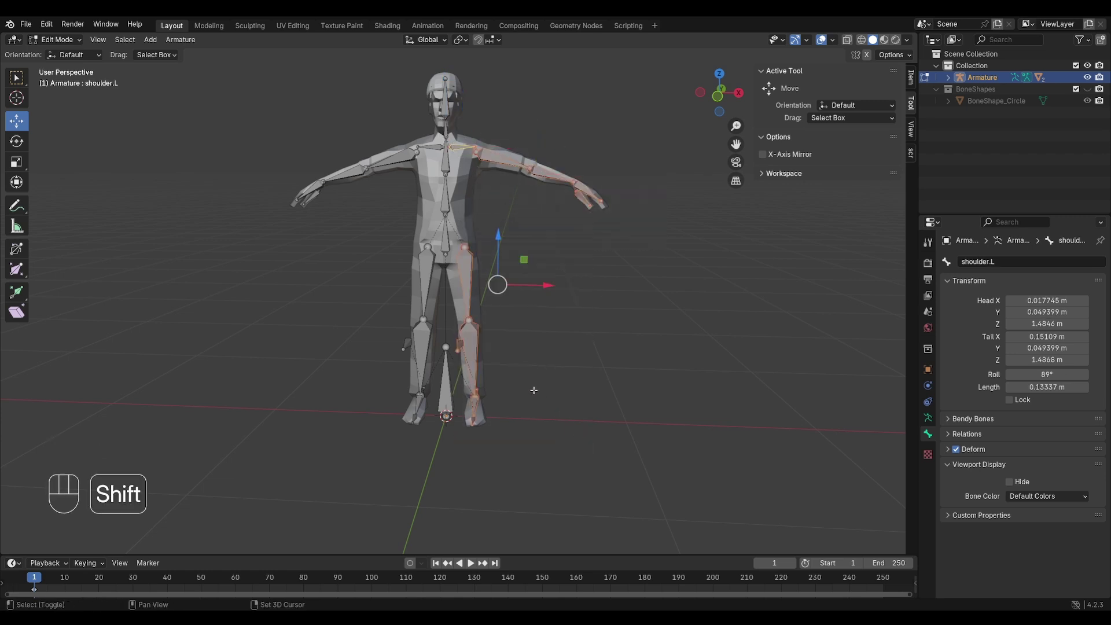
pyautogui.rightClick(526, 328)
pyautogui.click(526, 328)
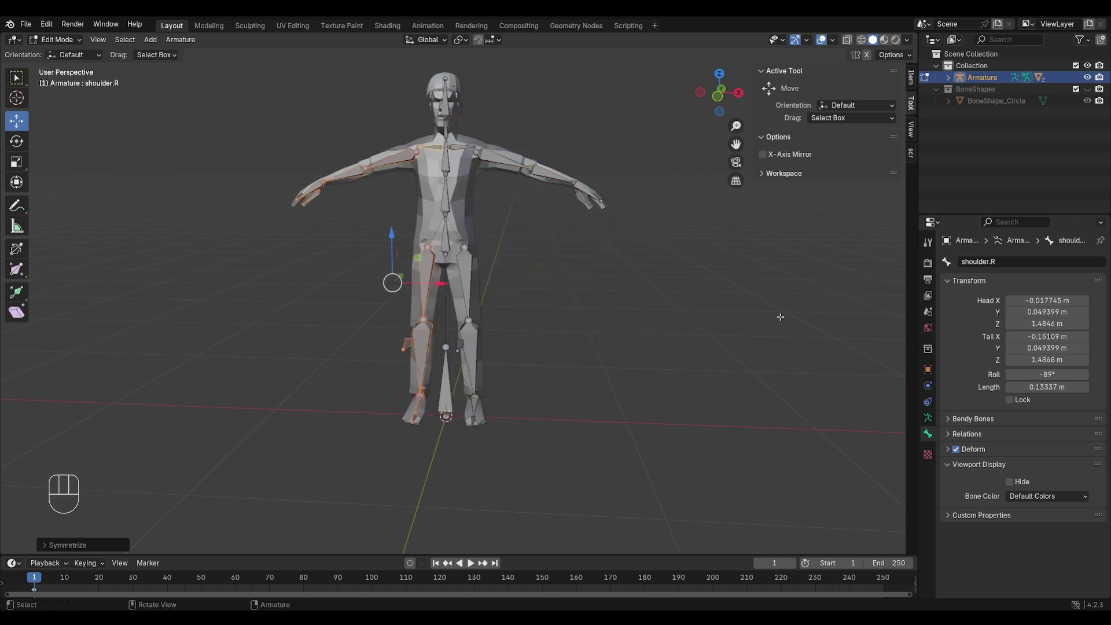
pyautogui.click(55, 39)
pyautogui.click(55, 73)
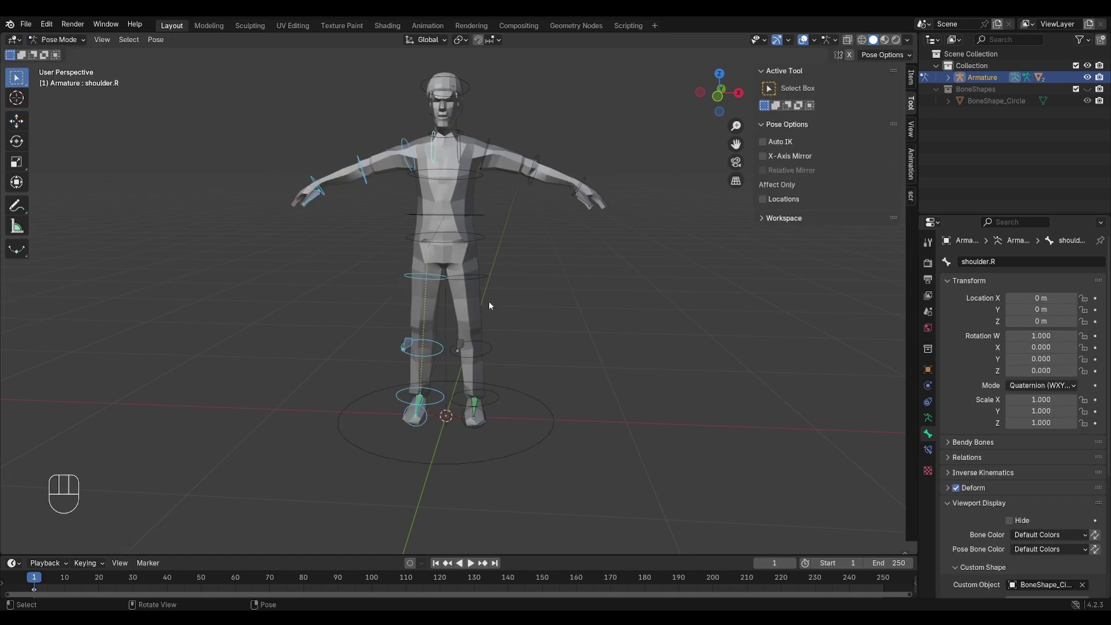
# - Turn off the armature's In Front viewport display option
pyautogui.click(455, 296)
pyautogui.click(437, 279)
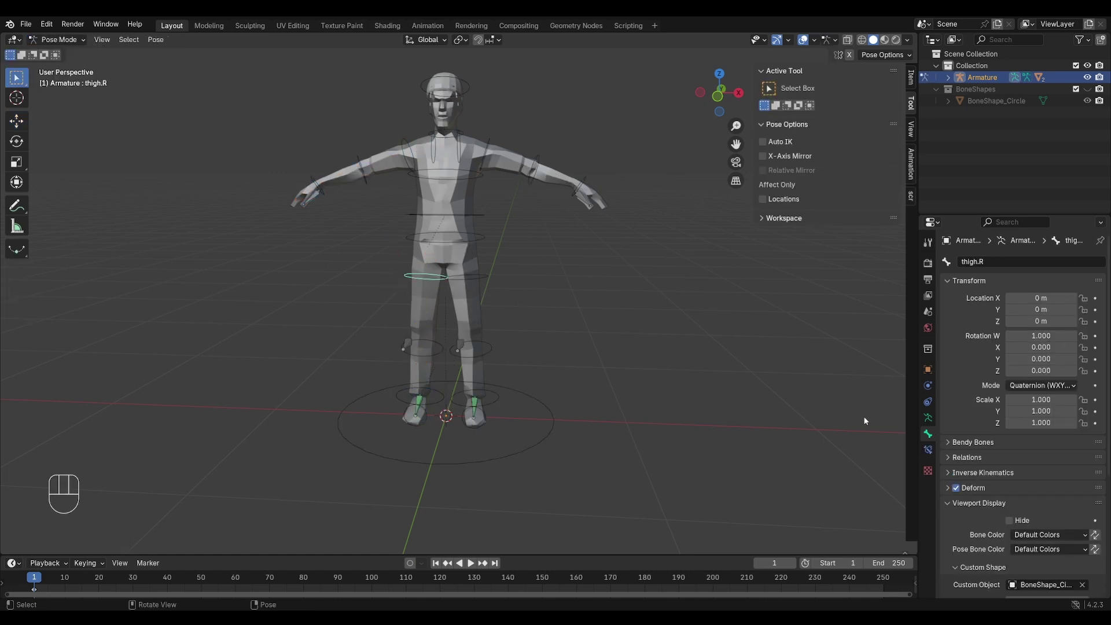
pyautogui.click(928, 417)
pyautogui.click(1010, 521)
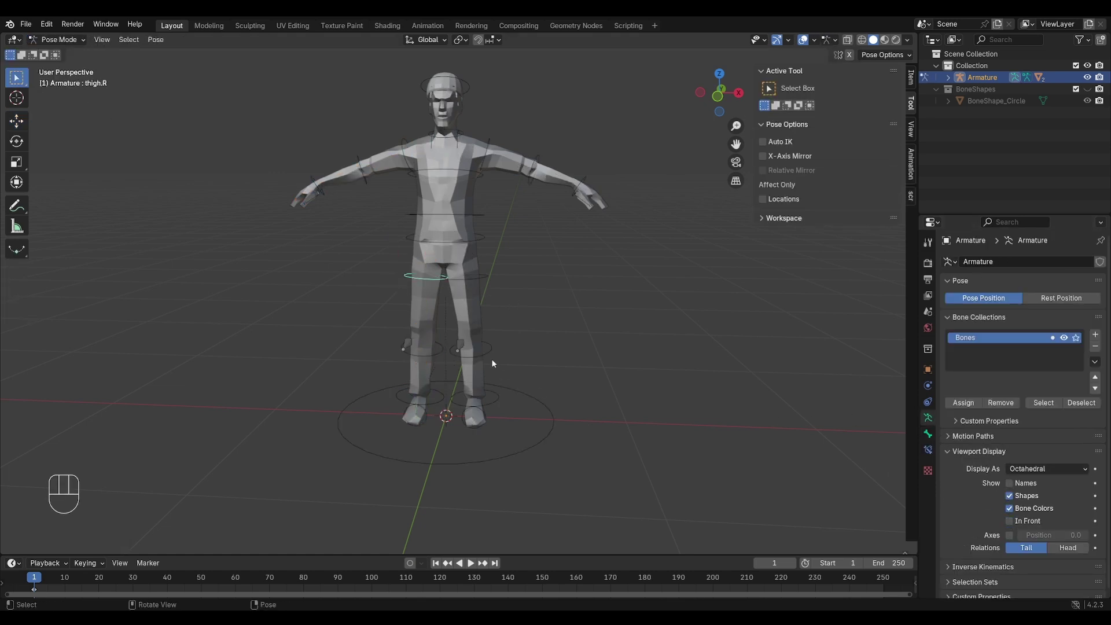
pyautogui.moveTo(491, 362); pyautogui.dragTo(457, 360, button='middle')
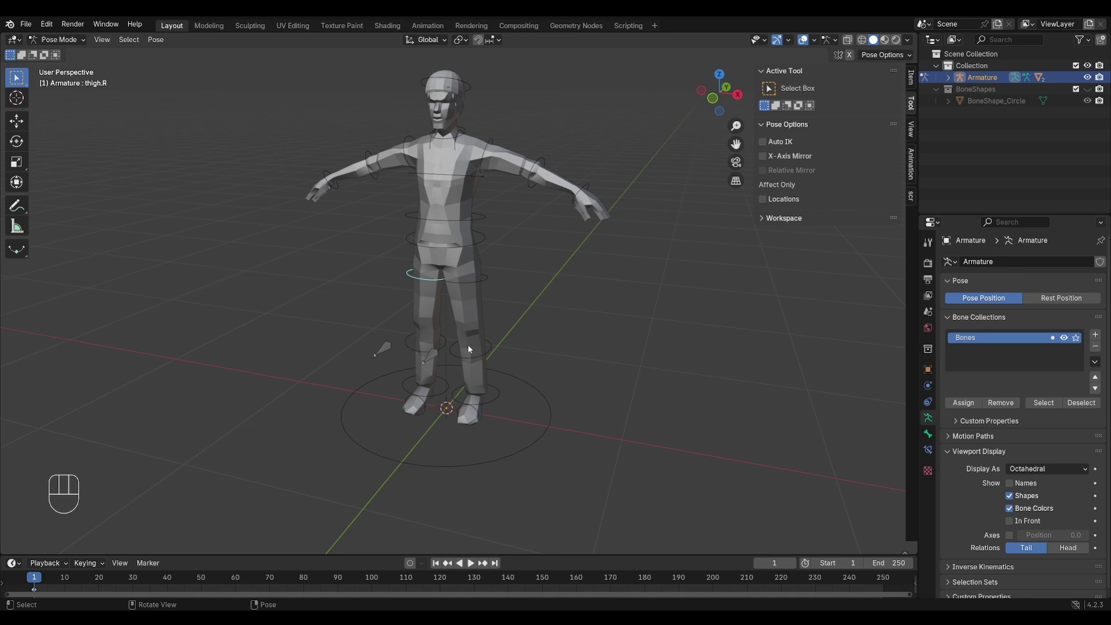
pyautogui.hotkey('ctrl', 'z')
# - Select both IK pole bones, assign BoneShape_Circle to IK-pole.R and copy the shape to IK-pole.L
pyautogui.click(434, 357)
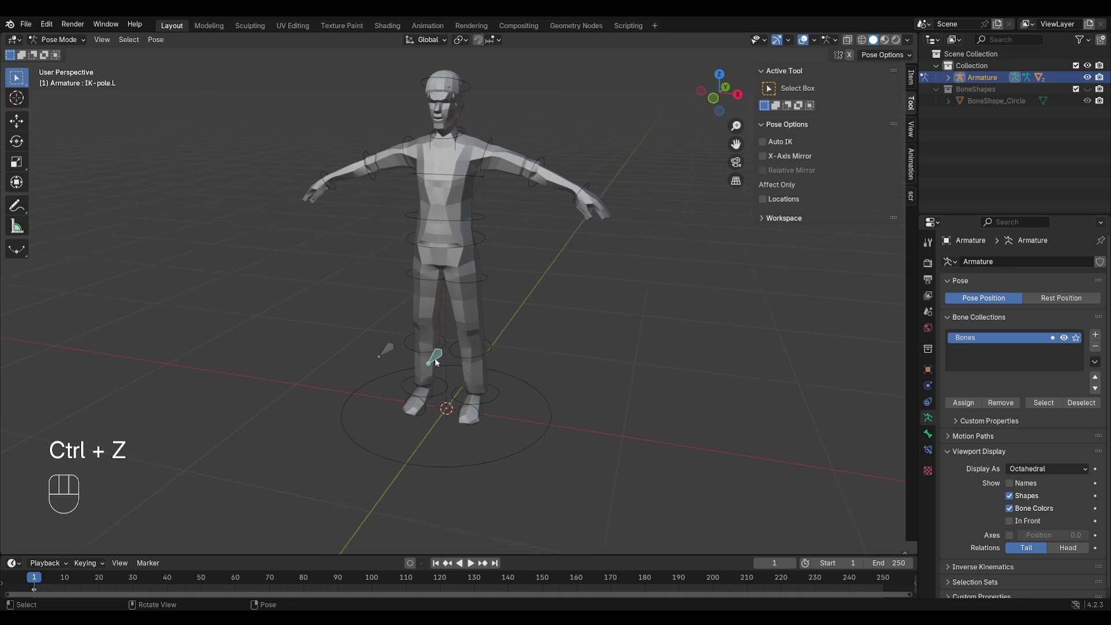
pyautogui.keyDown('shift'); pyautogui.click(384, 354); pyautogui.keyUp('shift')
pyautogui.click(928, 433)
pyautogui.scroll(-5, 1019, 434)
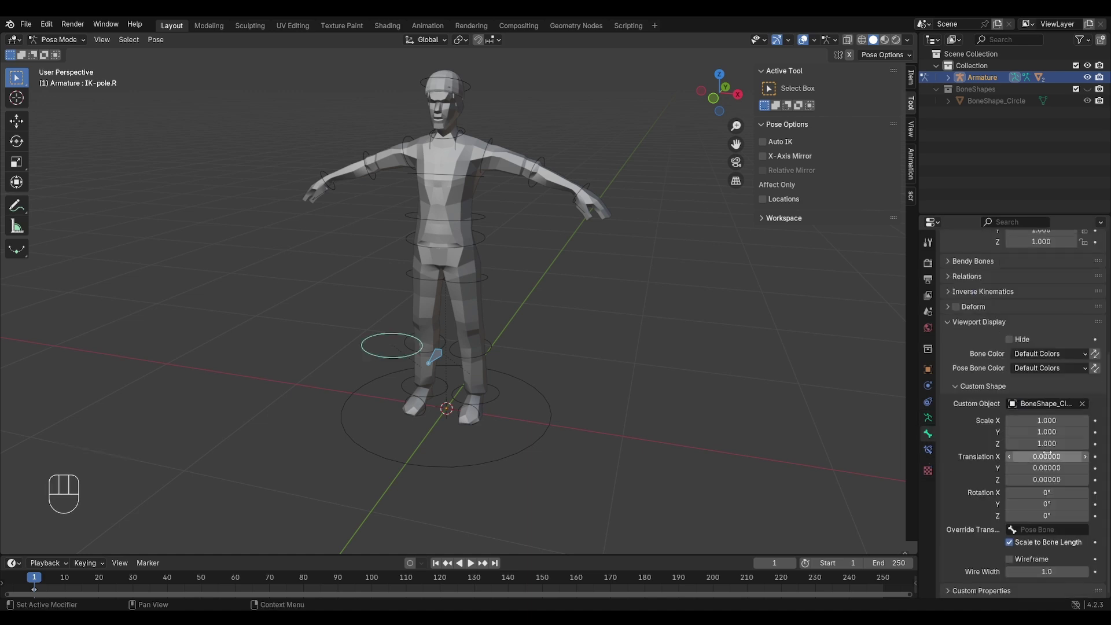
pyautogui.rightClick(1047, 403)
pyautogui.click(1050, 432)
# - Scale IK-pole.R's circle shape to 0.200, rotate it 90° on X, and copy both settings to IK-pole.L
pyautogui.moveTo(1050, 420); pyautogui.dragTo(1017, 443)
pyautogui.keyDown('shift'); pyautogui.moveTo(1051, 493); pyautogui.dragTo(1103, 493); pyautogui.keyUp('shift')
pyautogui.keyDown('shift'); pyautogui.moveTo(1051, 420); pyautogui.dragTo(1027, 444); pyautogui.keyUp('shift')
pyautogui.rightClick(1047, 431)
pyautogui.click(1042, 536)
pyautogui.rightClick(1046, 495)
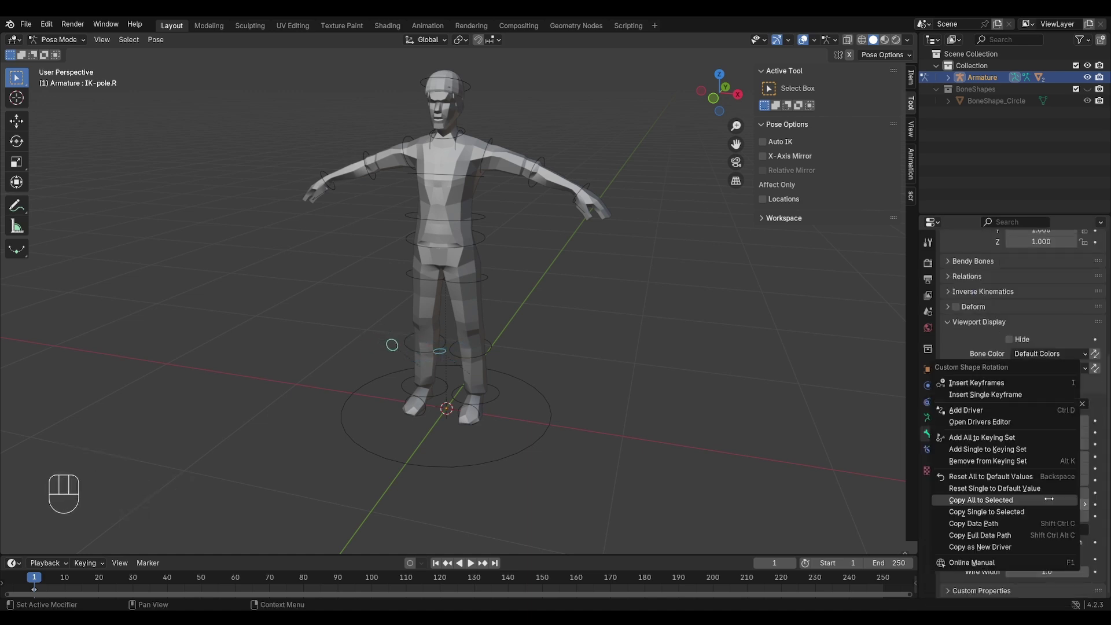
pyautogui.click(1045, 499)
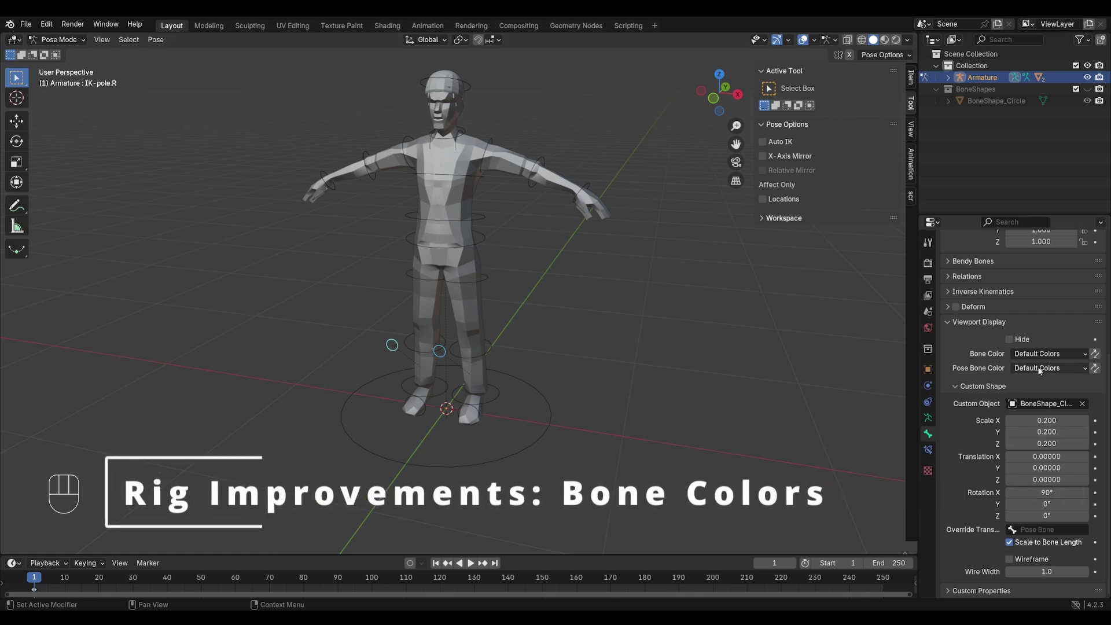
# - Set the pose bone color of the spine, neck and head bones to 09 - Theme Color Set
pyautogui.click(451, 249)
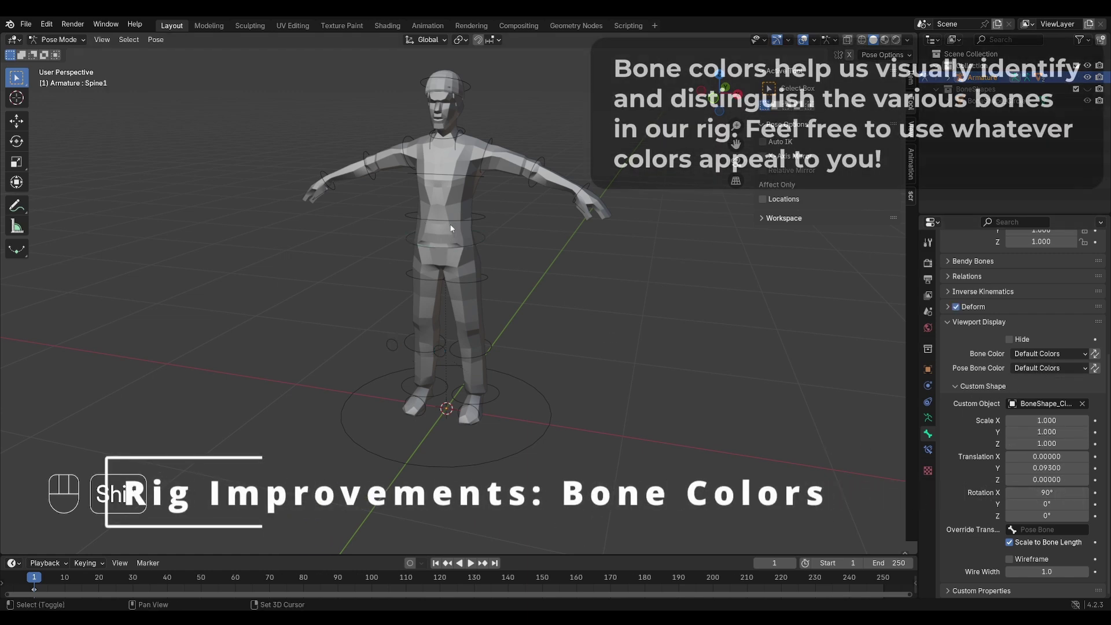
pyautogui.keyDown('shift'); pyautogui.click(450, 218); pyautogui.keyUp('shift')
pyautogui.keyDown('shift'); pyautogui.click(446, 174); pyautogui.keyUp('shift')
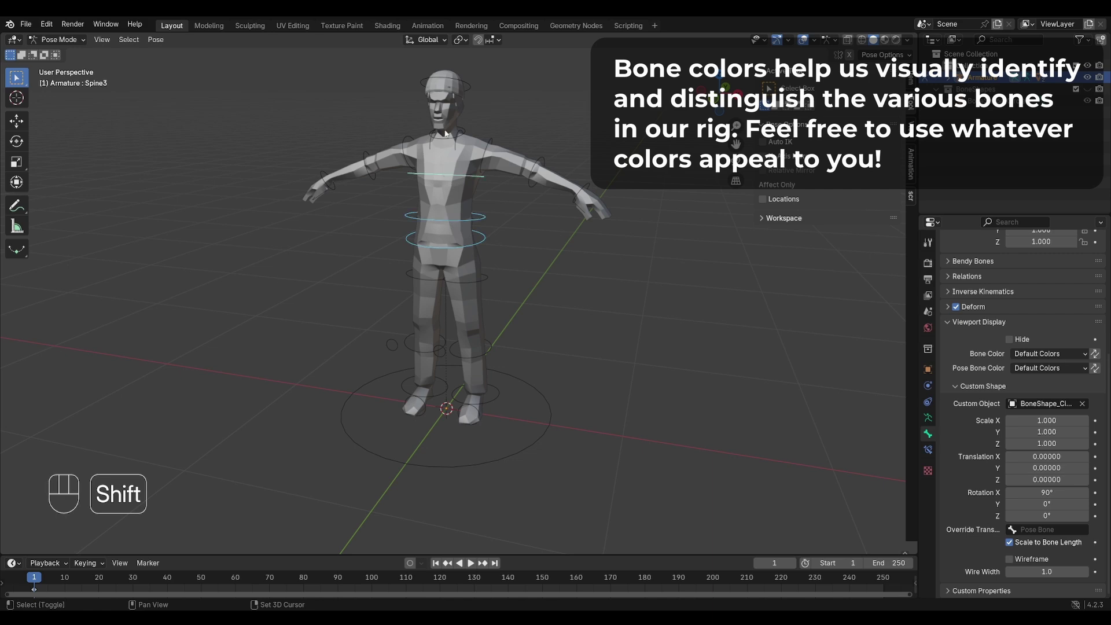
pyautogui.keyDown('shift'); pyautogui.click(453, 105); pyautogui.keyUp('shift')
pyautogui.keyDown('shift'); pyautogui.click(458, 87); pyautogui.keyUp('shift')
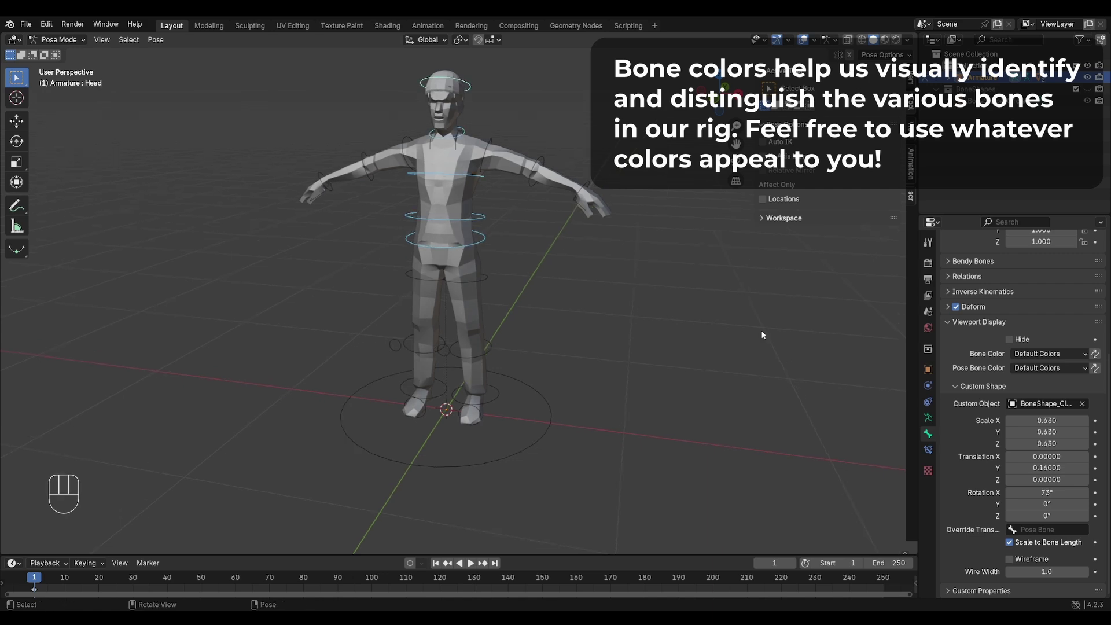
pyautogui.click(1041, 368)
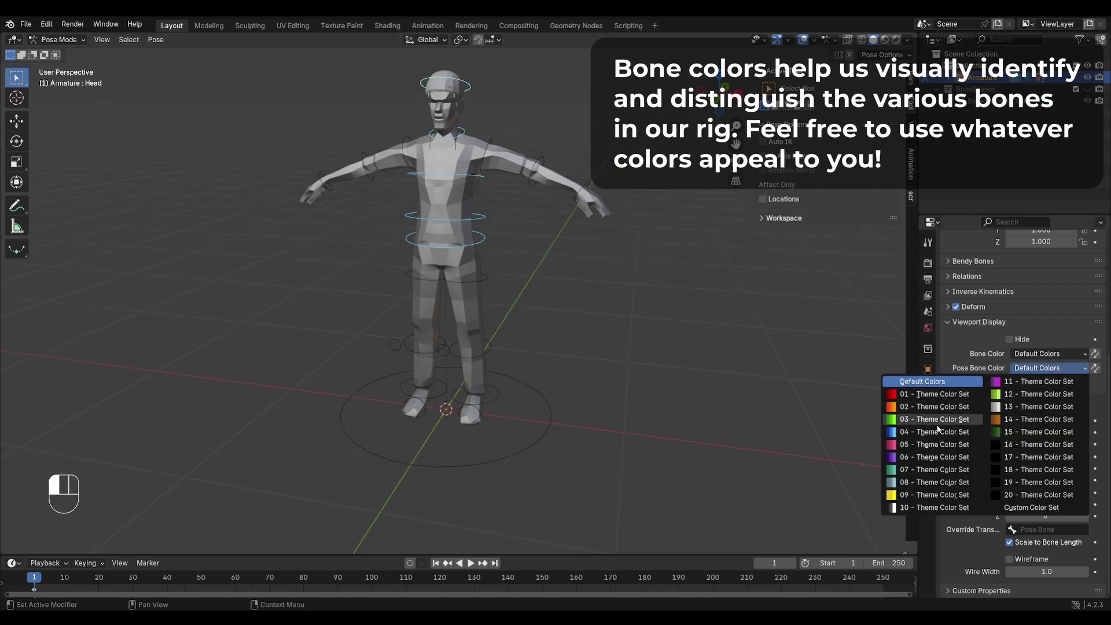
pyautogui.click(942, 495)
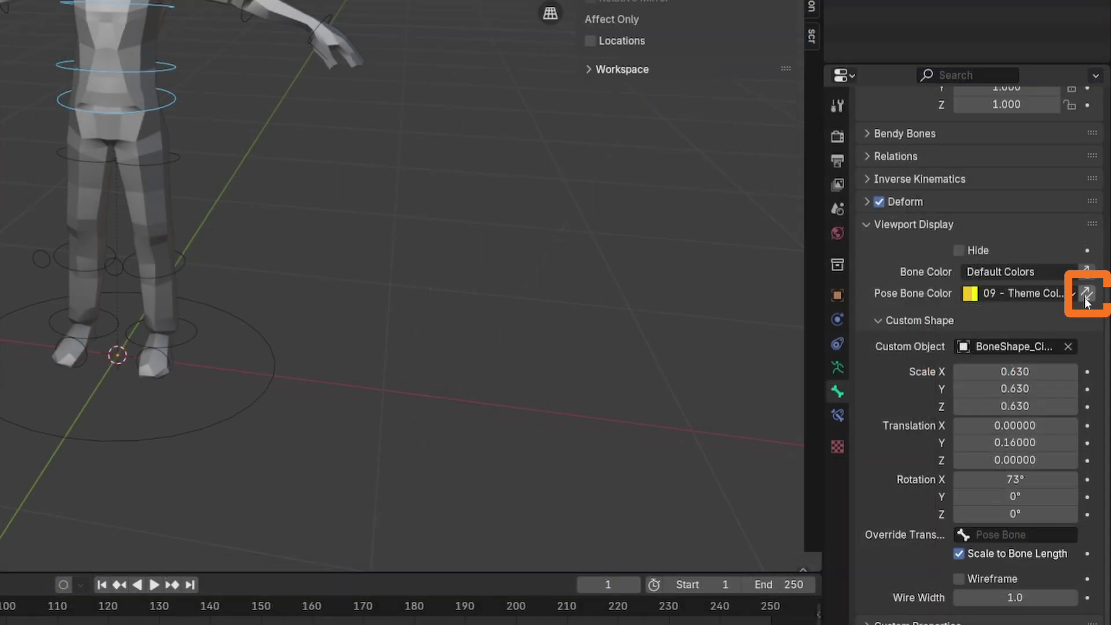
pyautogui.click(1095, 368)
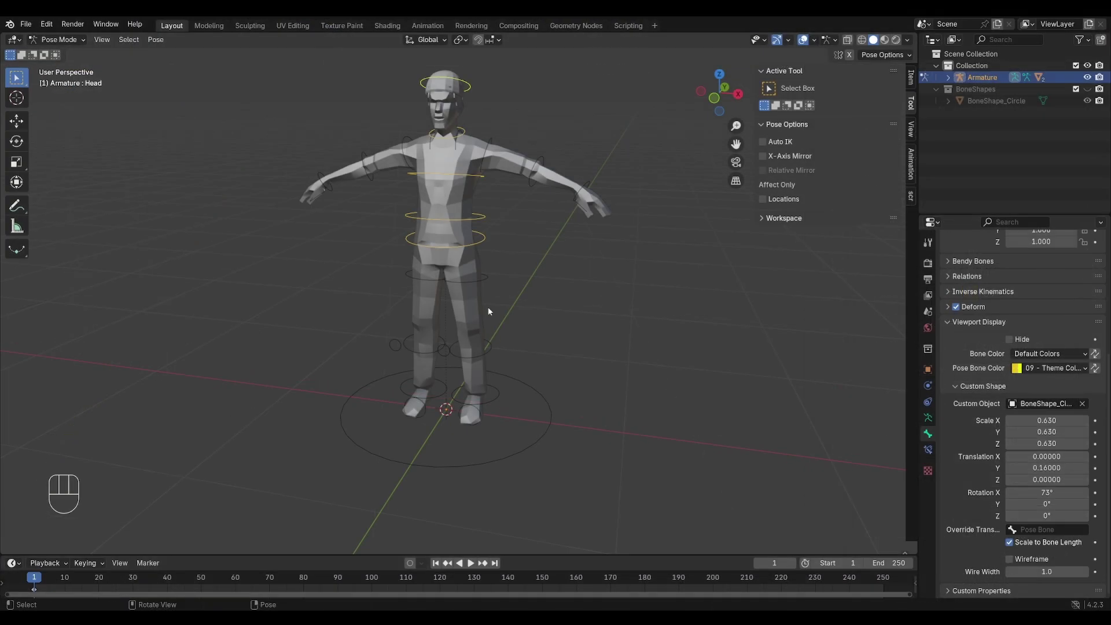
# - Set the pose bone color of the character's left arm, leg and IK bones to 01 - Theme Color Set
pyautogui.moveTo(468, 171); pyautogui.dragTo(477, 169, button='middle')
pyautogui.keyDown('shift'); pyautogui.click(476, 157); pyautogui.keyUp('shift')
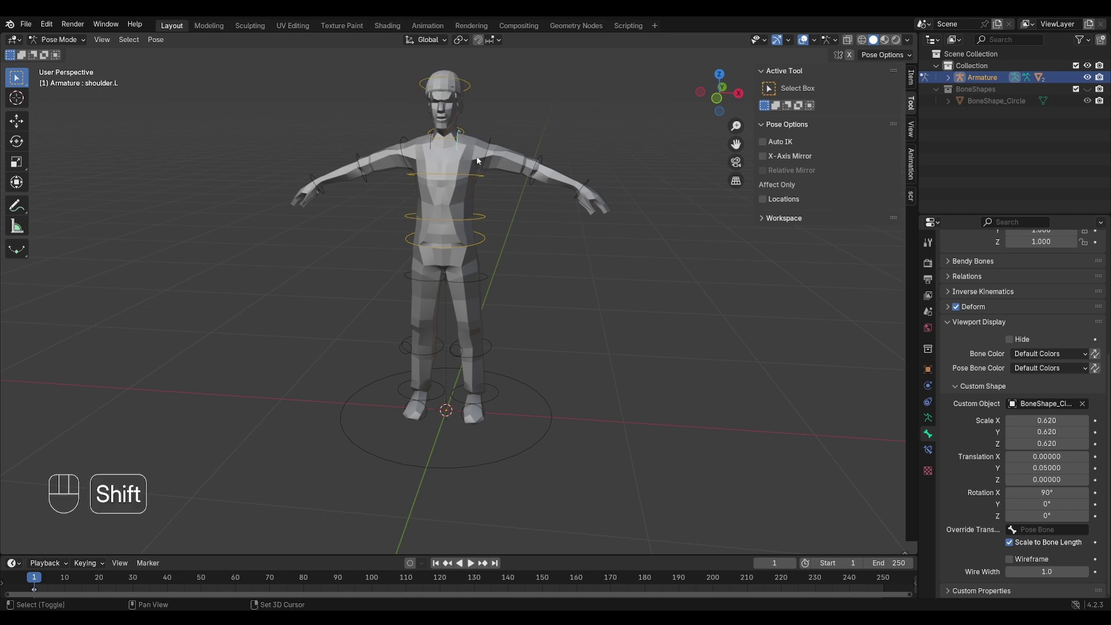
pyautogui.keyDown('shift'); pyautogui.moveTo(467, 265); pyautogui.dragTo(550, 466); pyautogui.keyUp('shift')
pyautogui.keyDown('ctrl'); pyautogui.moveTo(518, 373); pyautogui.dragTo(571, 425); pyautogui.keyUp('ctrl')
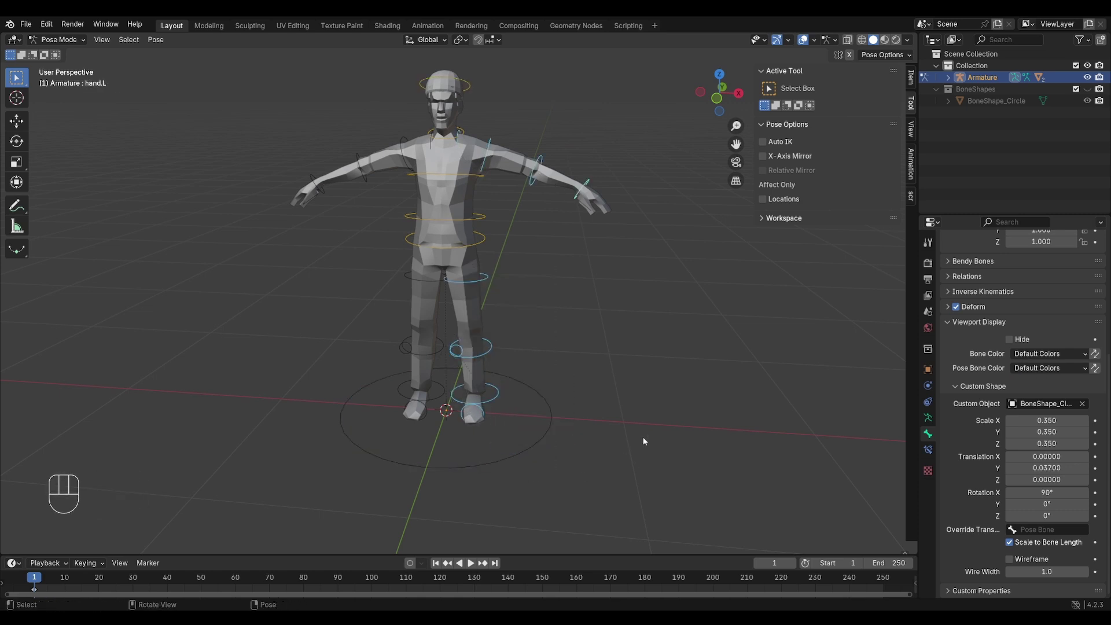
pyautogui.keyDown('shift'); pyautogui.click(509, 395); pyautogui.keyUp('shift')
pyautogui.click(1049, 368)
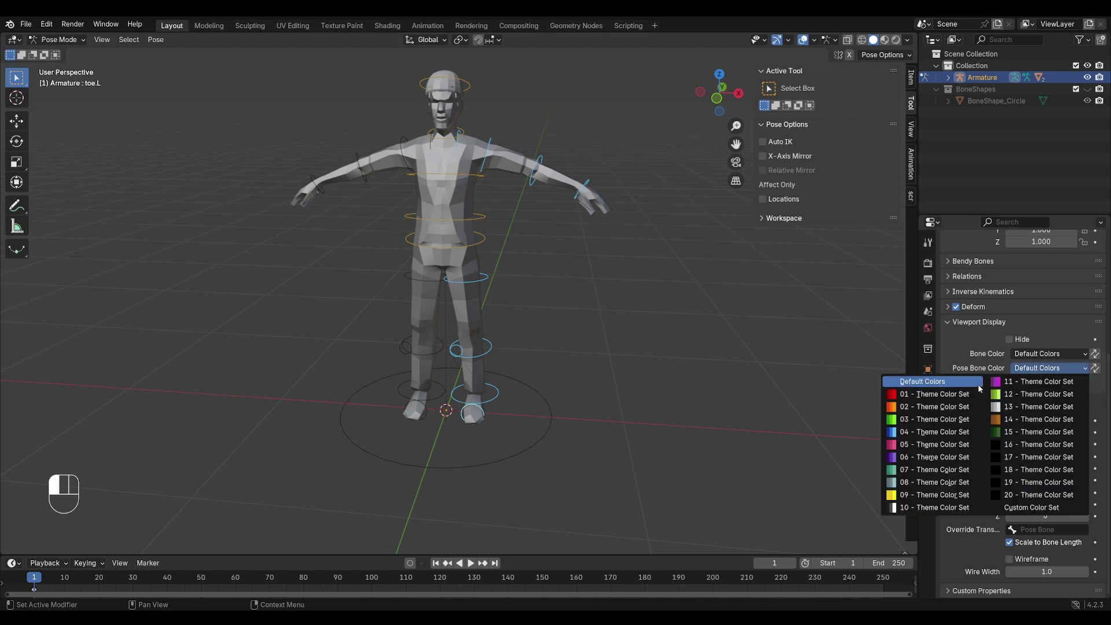
pyautogui.click(962, 396)
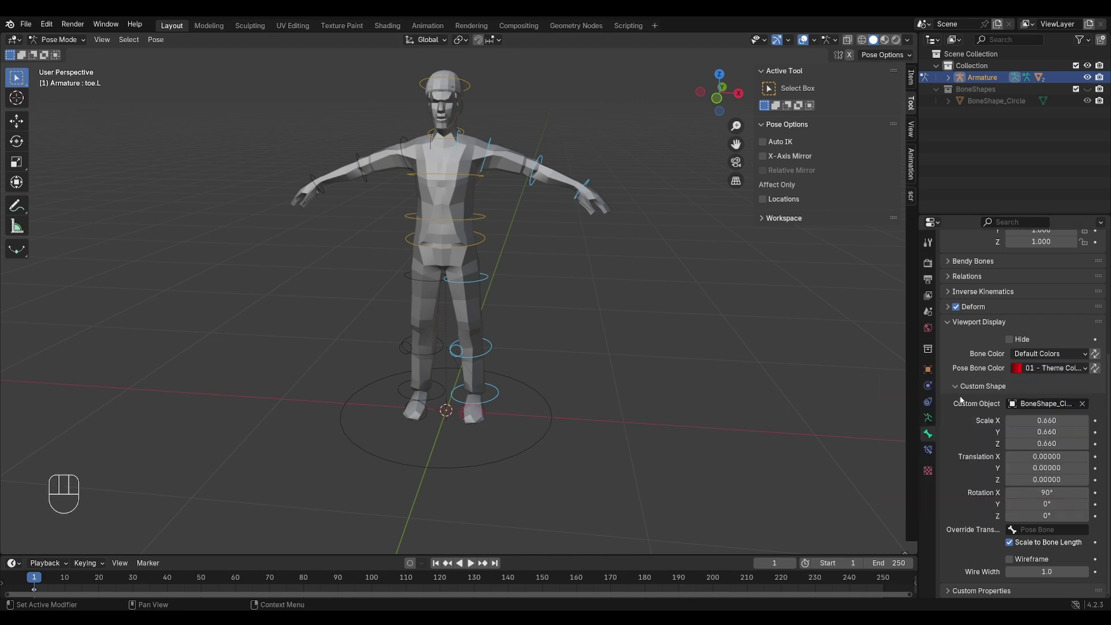
pyautogui.click(1094, 368)
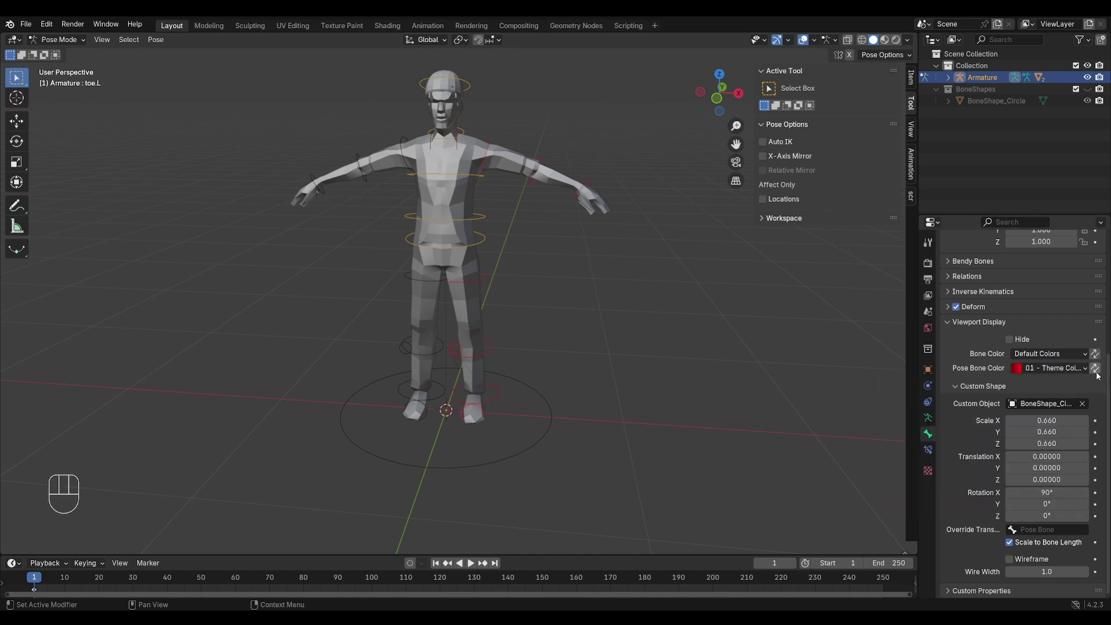
# - Set the pose bone color of the character's right arm, leg and IK bones to 04 - Theme Color Set, leaving out the root bone
pyautogui.click(439, 383)
pyautogui.keyDown('shift'); pyautogui.moveTo(377, 318); pyautogui.dragTo(433, 444); pyautogui.keyUp('shift')
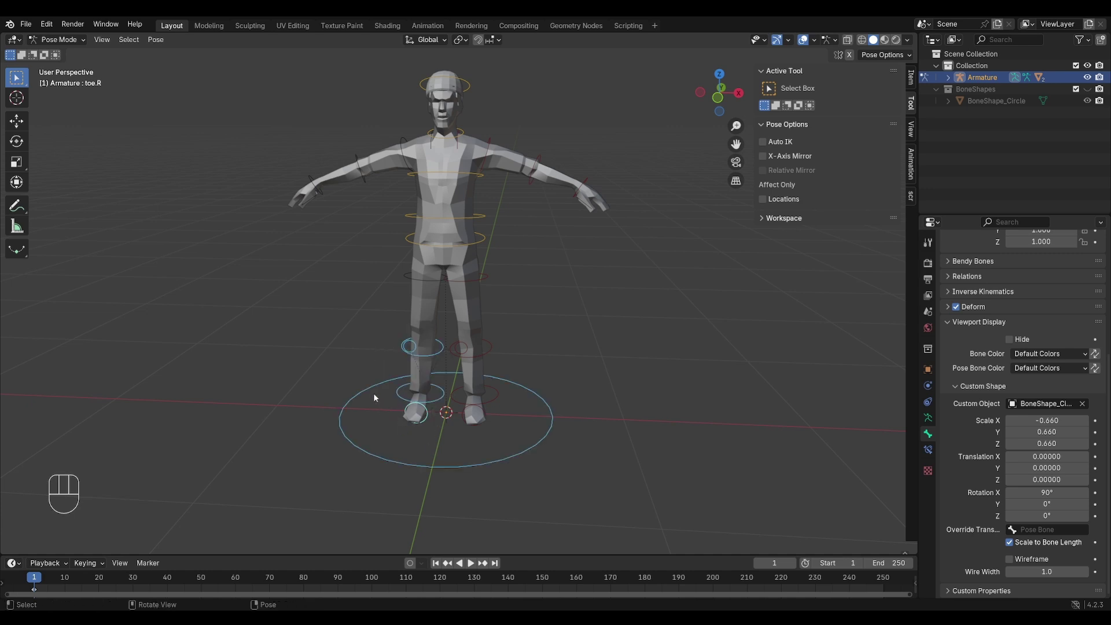
pyautogui.keyDown('shift'); pyautogui.click(371, 387); pyautogui.keyUp('shift')
pyautogui.keyDown('shift'); pyautogui.click(404, 276); pyautogui.keyUp('shift')
pyautogui.keyDown('shift'); pyautogui.click(316, 185); pyautogui.keyUp('shift')
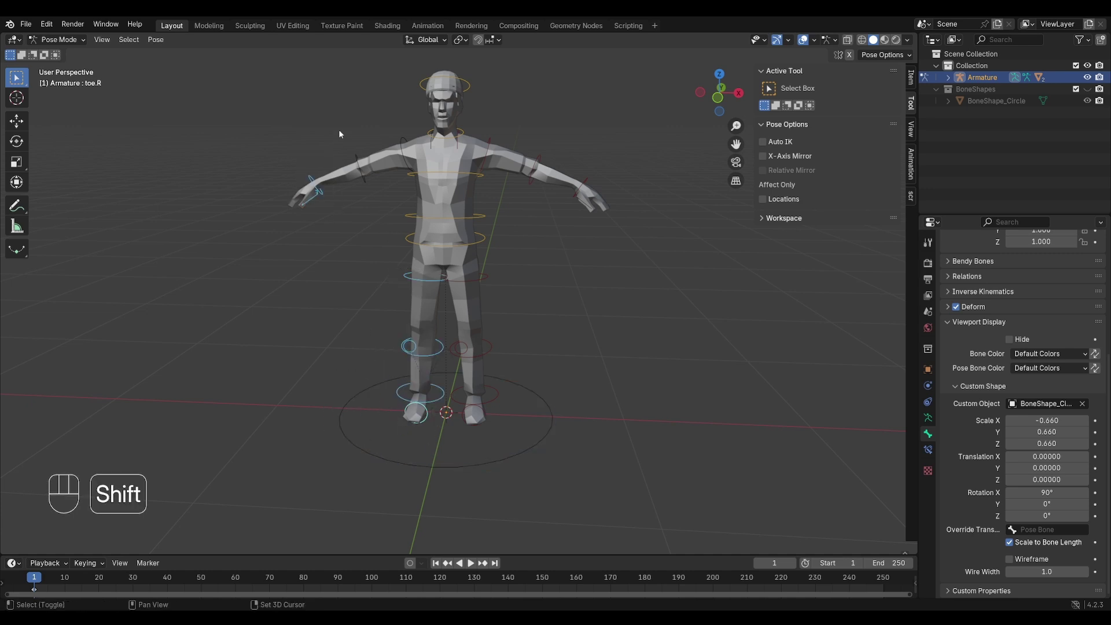
pyautogui.keyDown('shift'); pyautogui.click(362, 172); pyautogui.keyUp('shift')
pyautogui.keyDown('shift'); pyautogui.click(402, 140); pyautogui.keyUp('shift')
pyautogui.click(1046, 368)
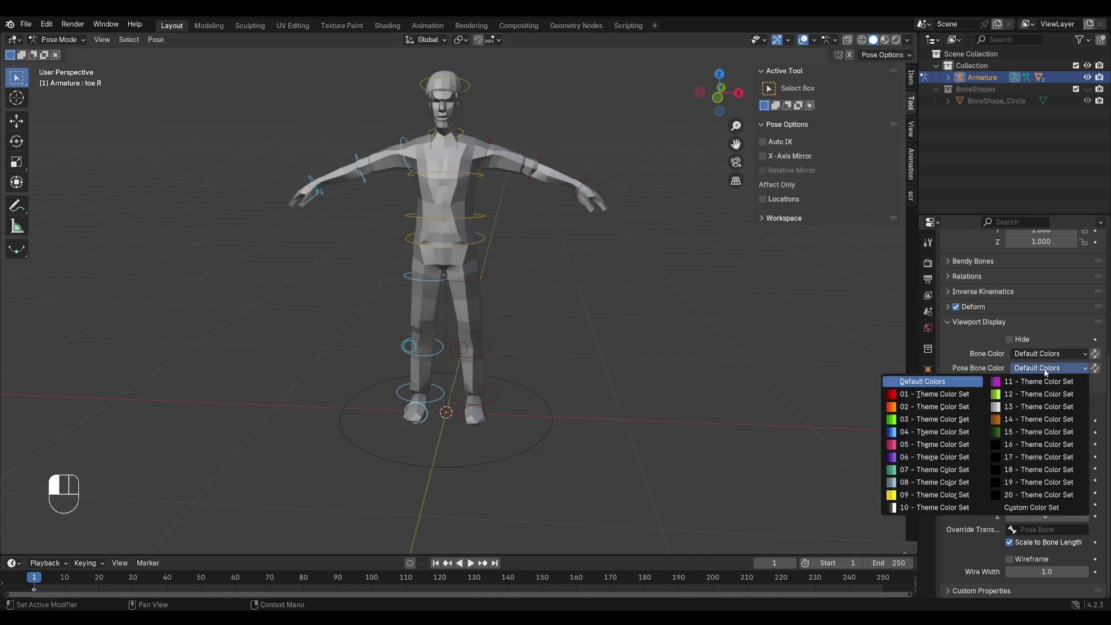
pyautogui.click(926, 433)
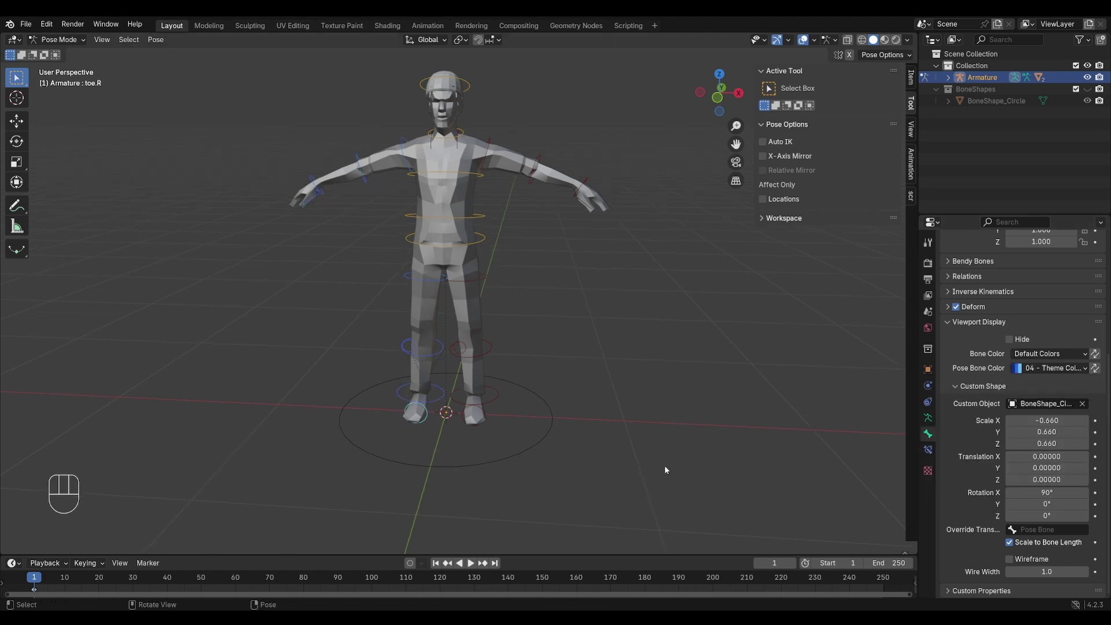
# - Set the root bone's pose color to 11 - Theme Color Set
pyautogui.click(557, 447)
pyautogui.click(549, 432)
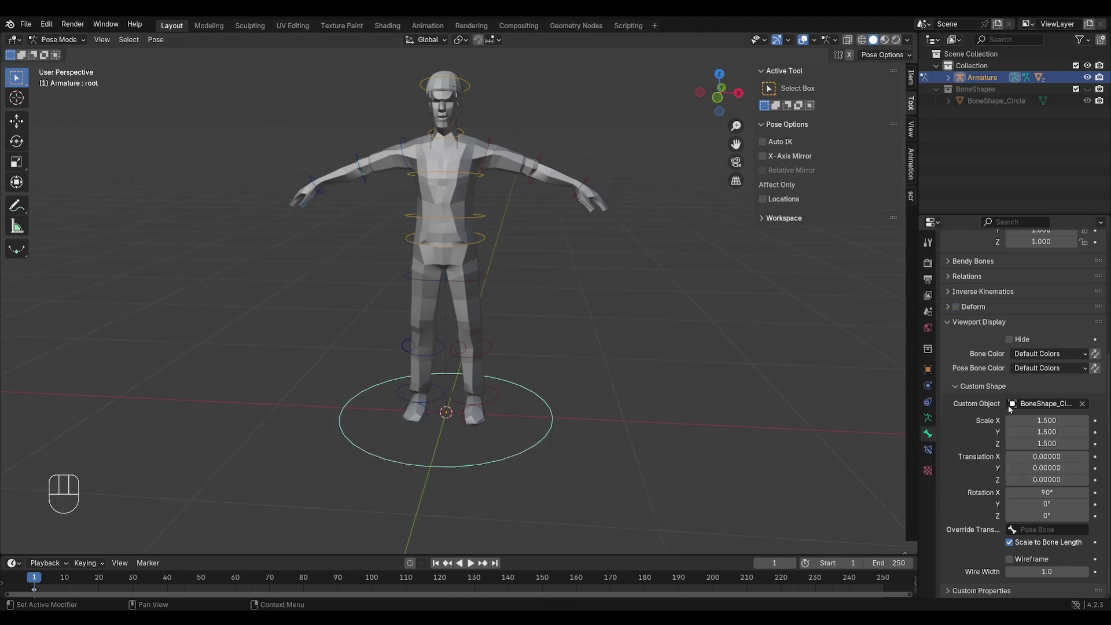
pyautogui.click(1053, 369)
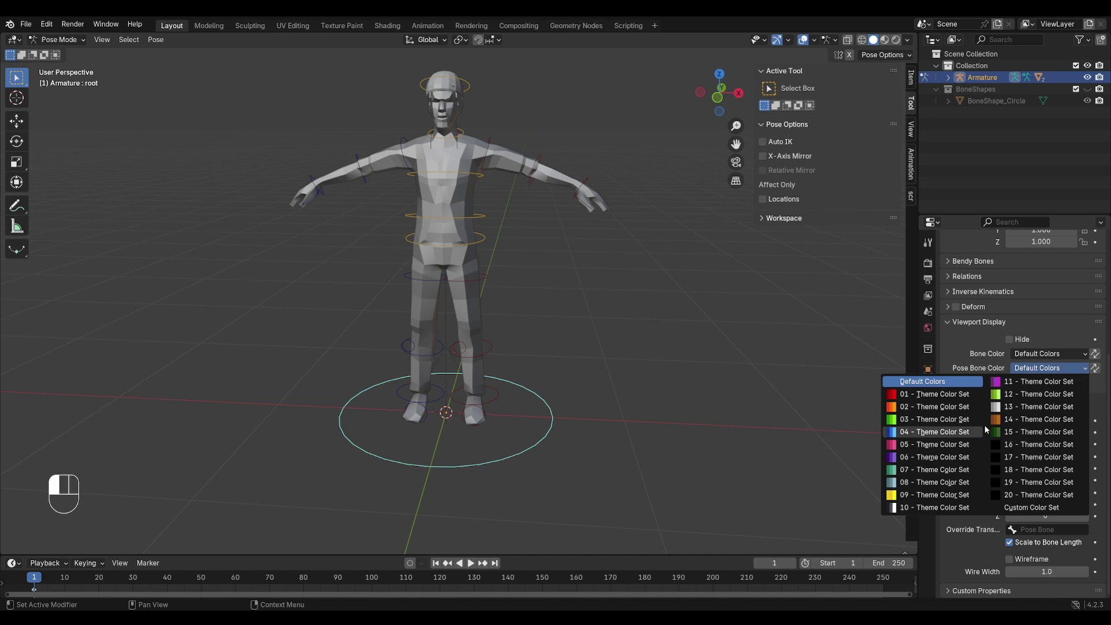
pyautogui.click(1035, 382)
pyautogui.press('g')
pyautogui.press('r')
pyautogui.rightClick(572, 278)
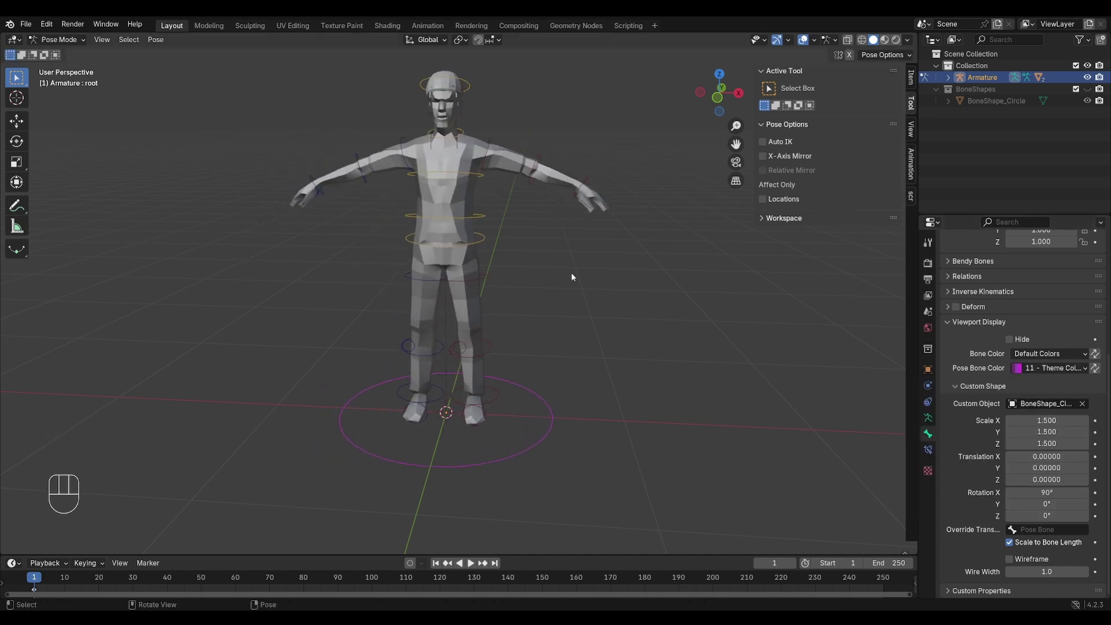
# - Copy the pose bone color of upper_arm.R to the right shoulder bone
pyautogui.click(432, 149)
pyautogui.keyDown('shift'); pyautogui.click(406, 151); pyautogui.keyUp('shift')
pyautogui.click(1095, 368)
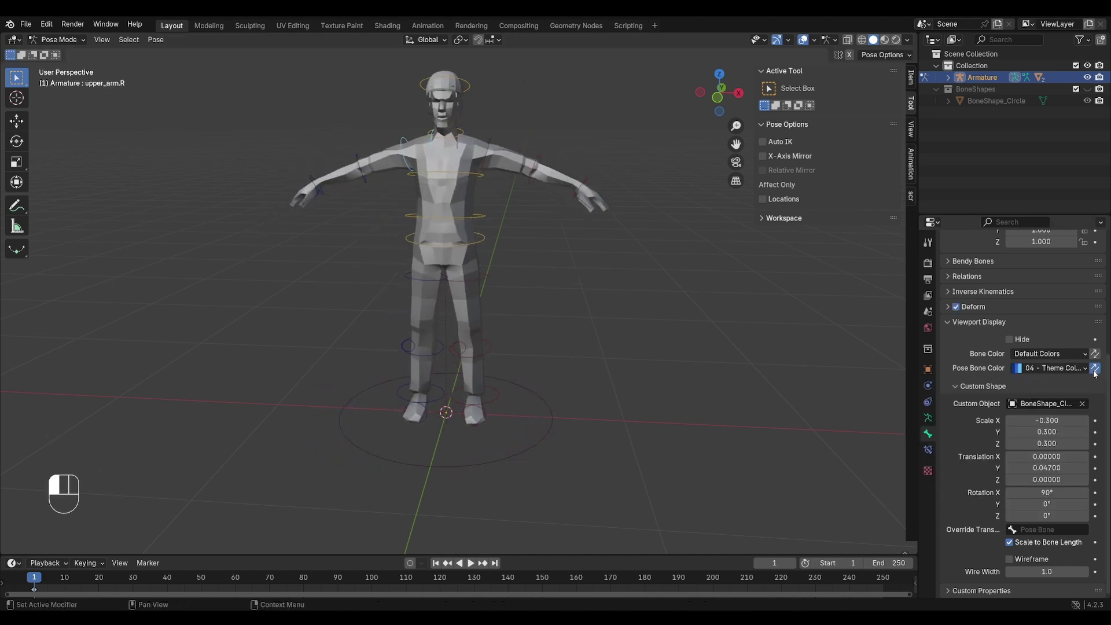
# - Set the Y translation of the left shoulder's circle shape to 0.082
pyautogui.click(446, 218)
pyautogui.click(459, 150)
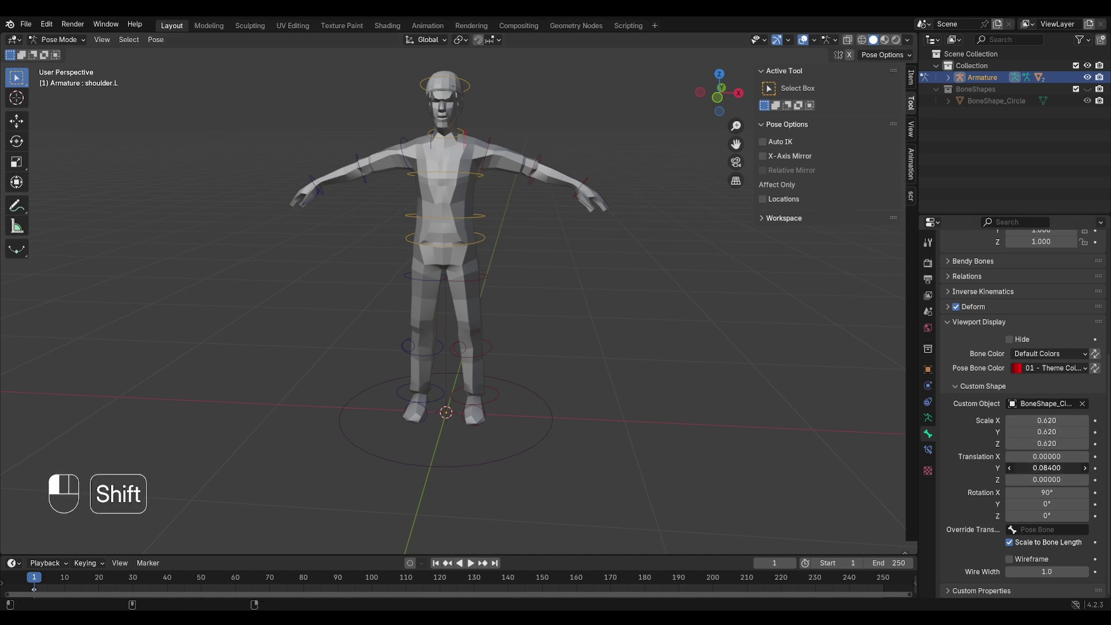
pyautogui.keyDown('shift'); pyautogui.moveTo(1047, 468); pyautogui.dragTo(1044, 468); pyautogui.keyUp('shift')
pyautogui.keyDown('shift'); pyautogui.click(459, 149); pyautogui.keyUp('shift')
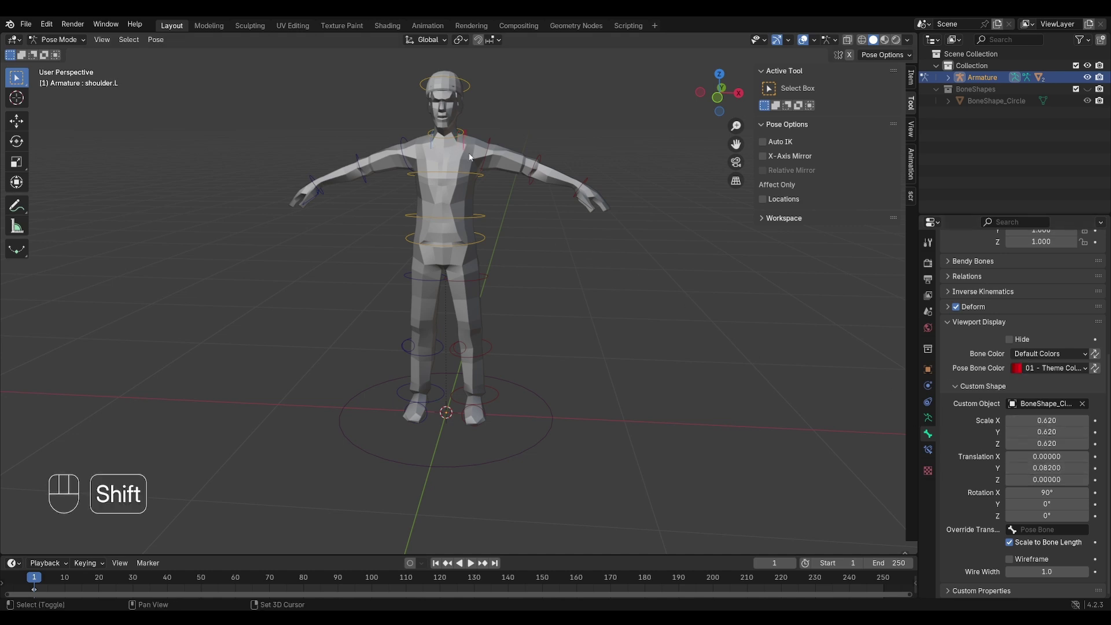
pyautogui.rightClick(1047, 467)
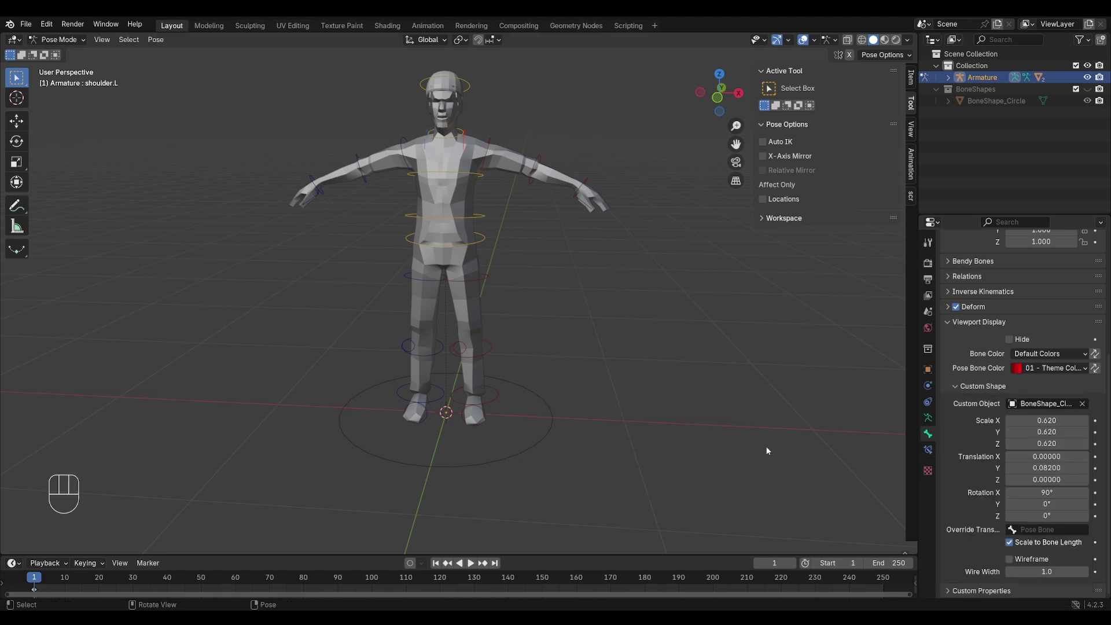
# - Try moving the left foot's IK target bone to test the leg, and cancel the move
pyautogui.moveTo(533, 250); pyautogui.dragTo(561, 379, button='middle')
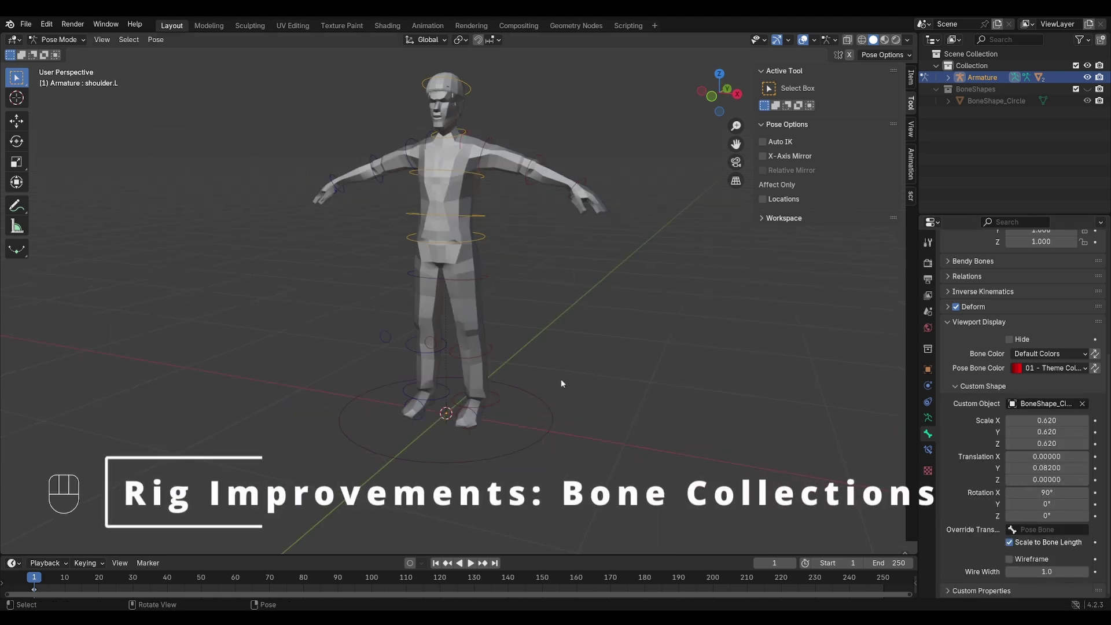
pyautogui.keyDown('shift'); pyautogui.click(486, 400); pyautogui.keyUp('shift')
pyautogui.press('g')
pyautogui.press('g')
pyautogui.press('g')
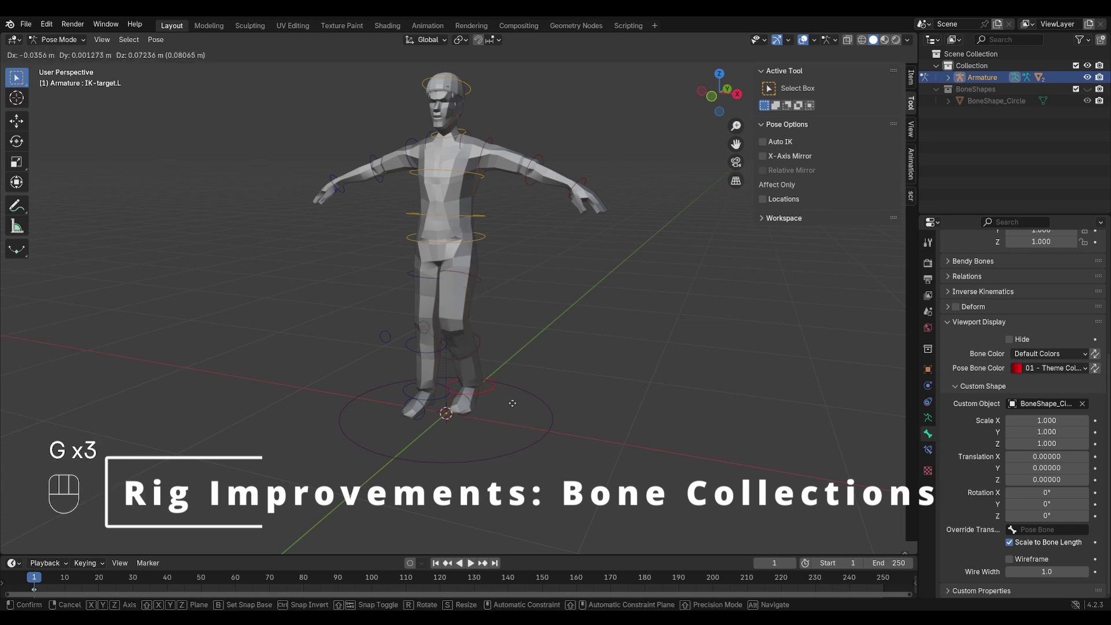
pyautogui.rightClick(545, 356)
# - Move both thigh and shin bones to a new bone collection named "hidden" and turn off that collection's visibility
pyautogui.click(488, 341)
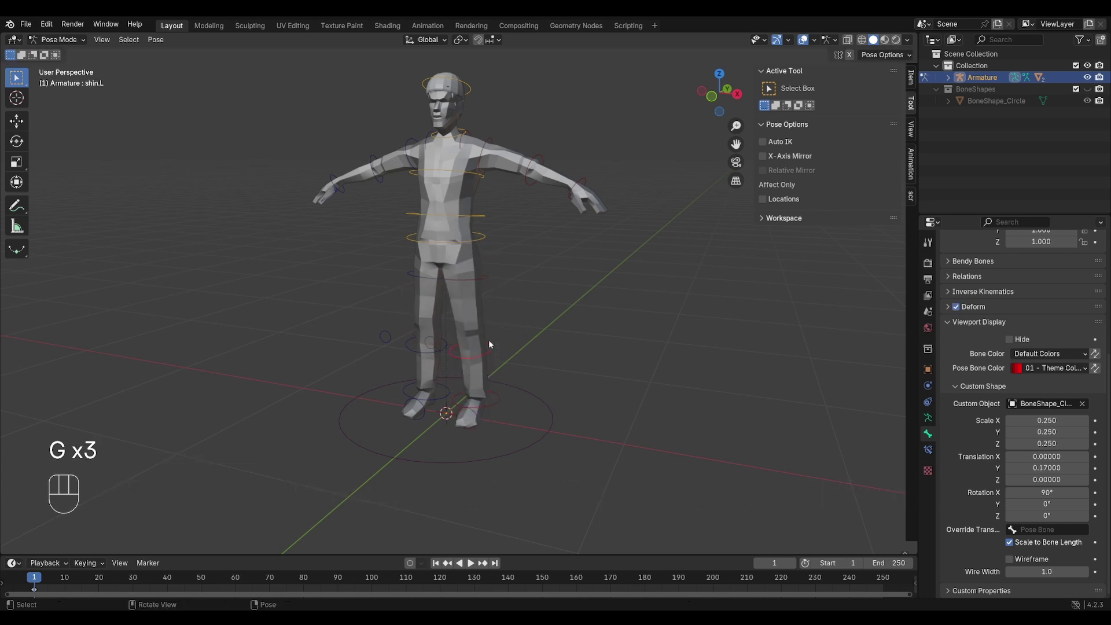
pyautogui.keyDown('shift'); pyautogui.click(479, 274); pyautogui.keyUp('shift')
pyautogui.keyDown('shift'); pyautogui.click(427, 275); pyautogui.keyUp('shift')
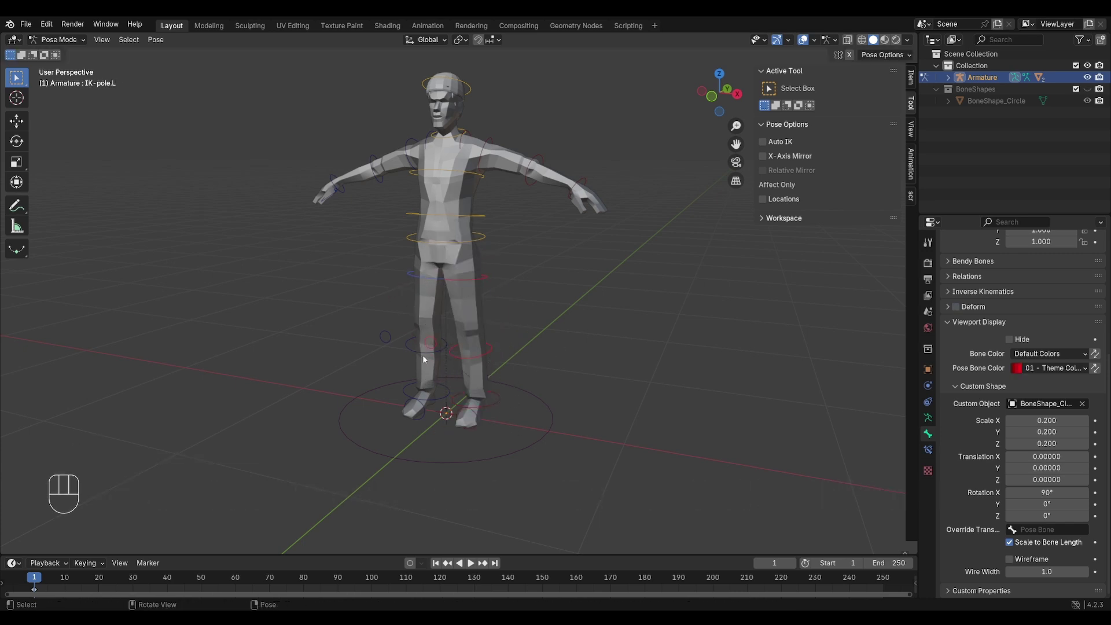
pyautogui.hotkey('ctrl', 'z')
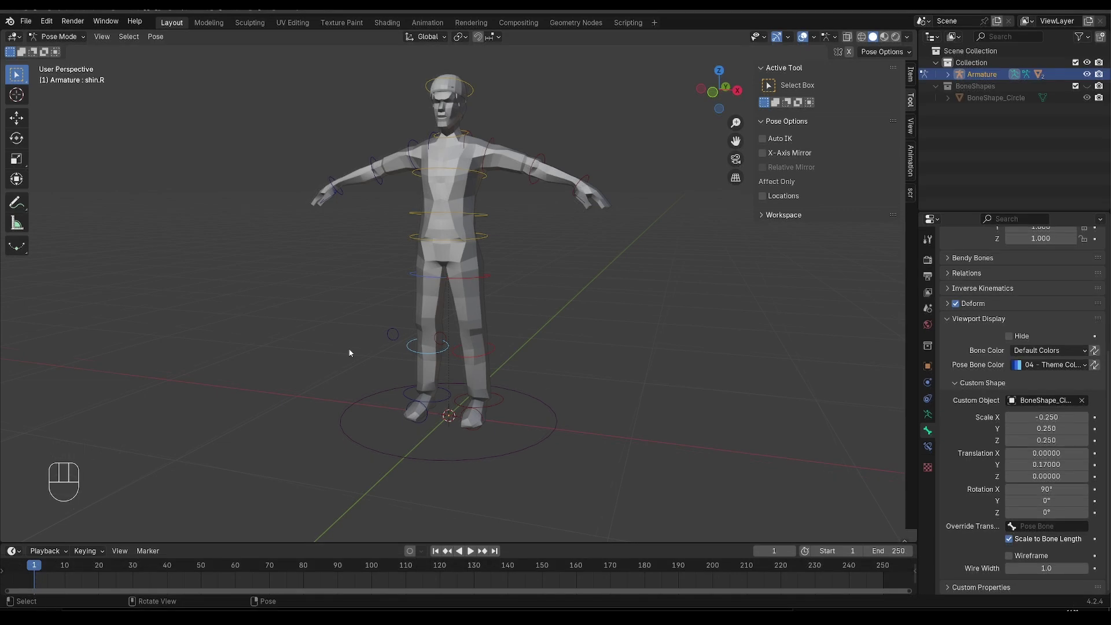
pyautogui.click(927, 414)
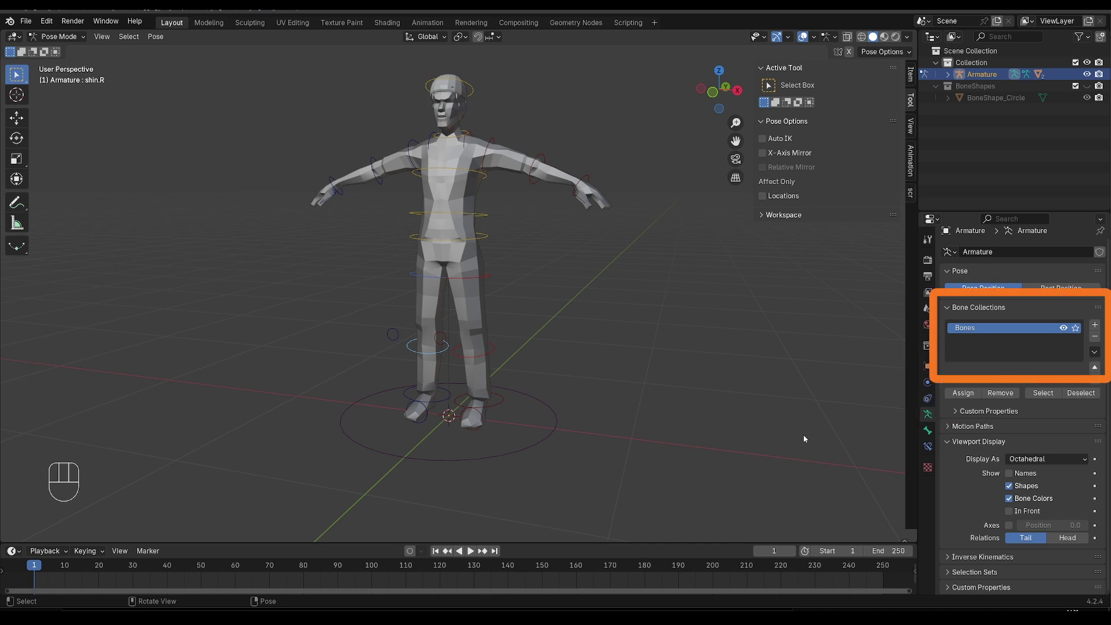
pyautogui.moveTo(803, 439); pyautogui.dragTo(570, 344, button='middle')
pyautogui.press('m')
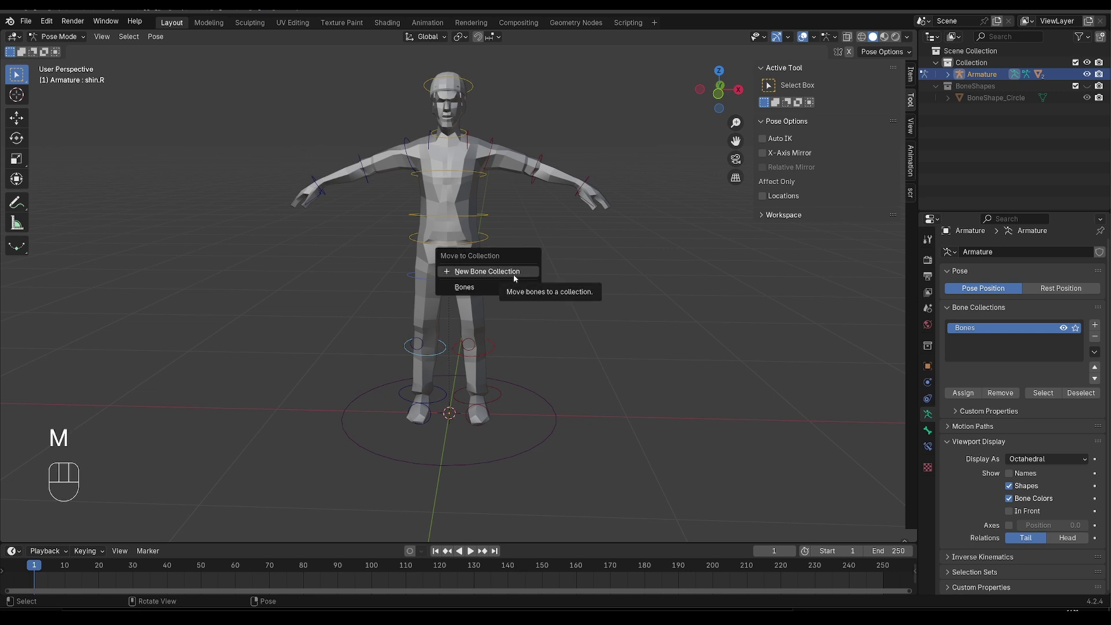
pyautogui.click(515, 272)
pyautogui.press('BackSpace')
pyautogui.press('BackSpace')
pyautogui.press('BackSpace')
pyautogui.press('BackSpace')
pyautogui.press('BackSpace')
pyautogui.write('hi')
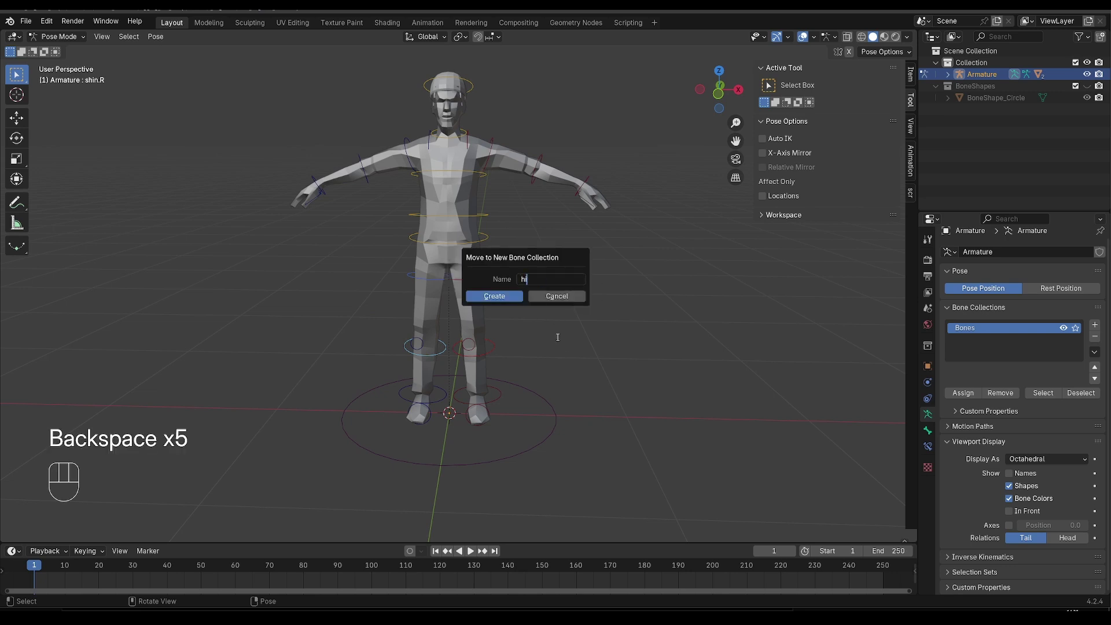
pyautogui.write('dden')
pyautogui.click(504, 296)
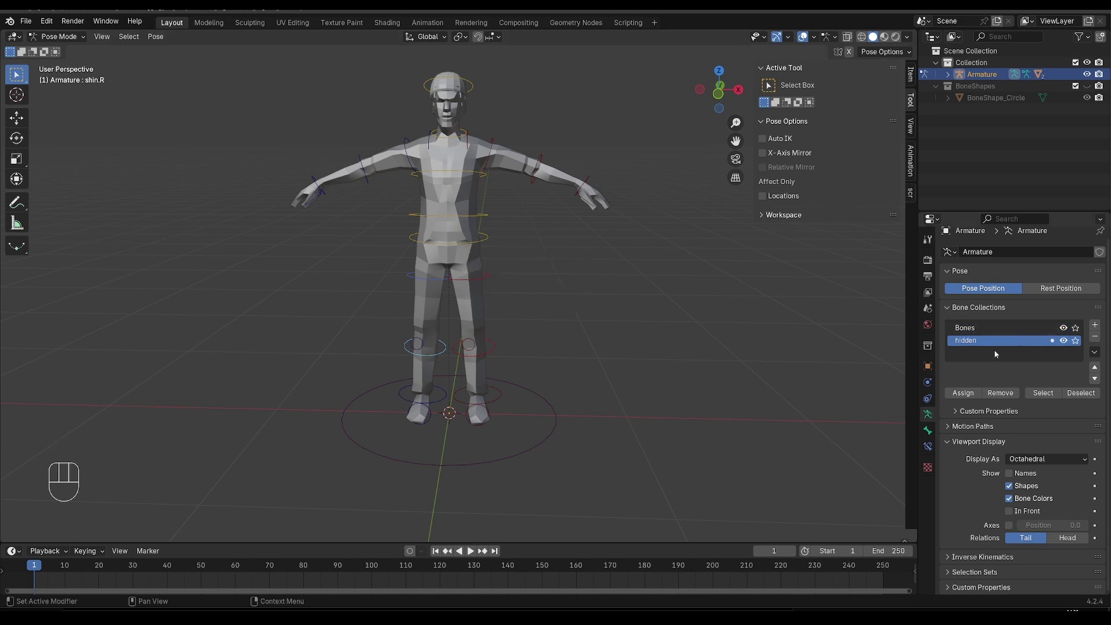
pyautogui.click(1063, 341)
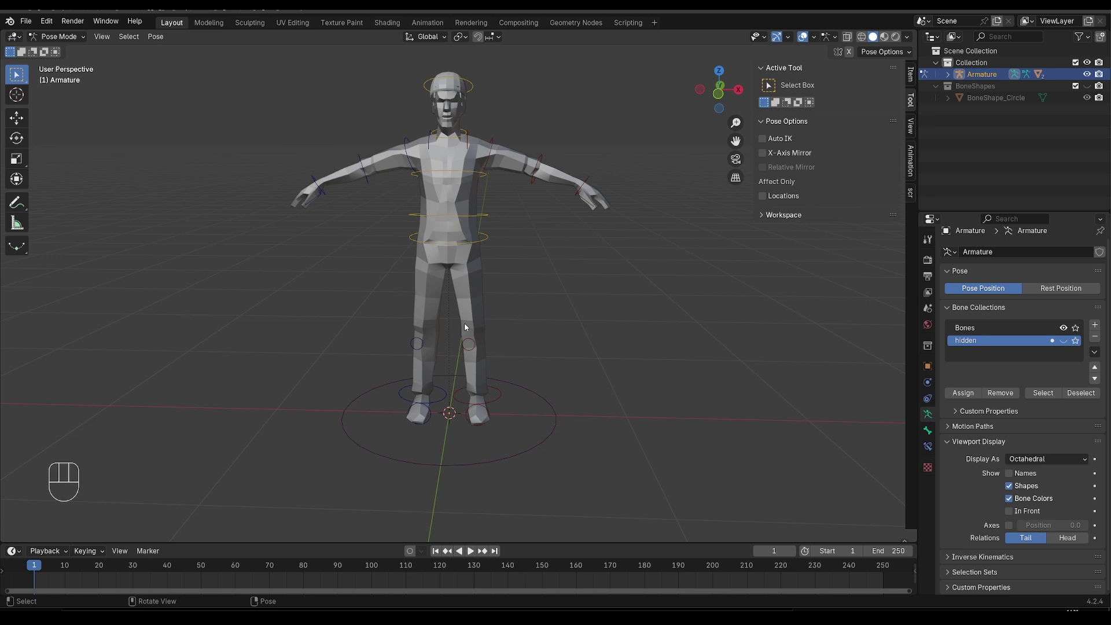
# - Try moving the left foot's IK target and the lowest spine bone to test the leg IK, cancelling each move
pyautogui.moveTo(464, 323); pyautogui.dragTo(511, 393, button='middle')
pyautogui.click(511, 393)
pyautogui.press('g')
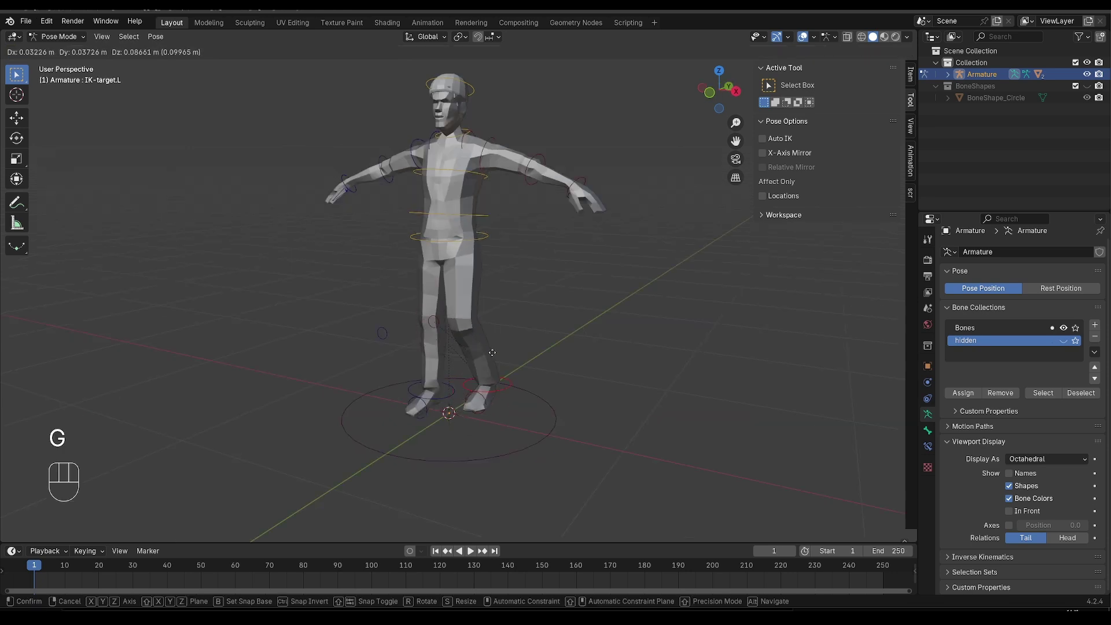
pyautogui.rightClick(477, 266)
pyautogui.click(484, 241)
pyautogui.press('g')
pyautogui.press('g')
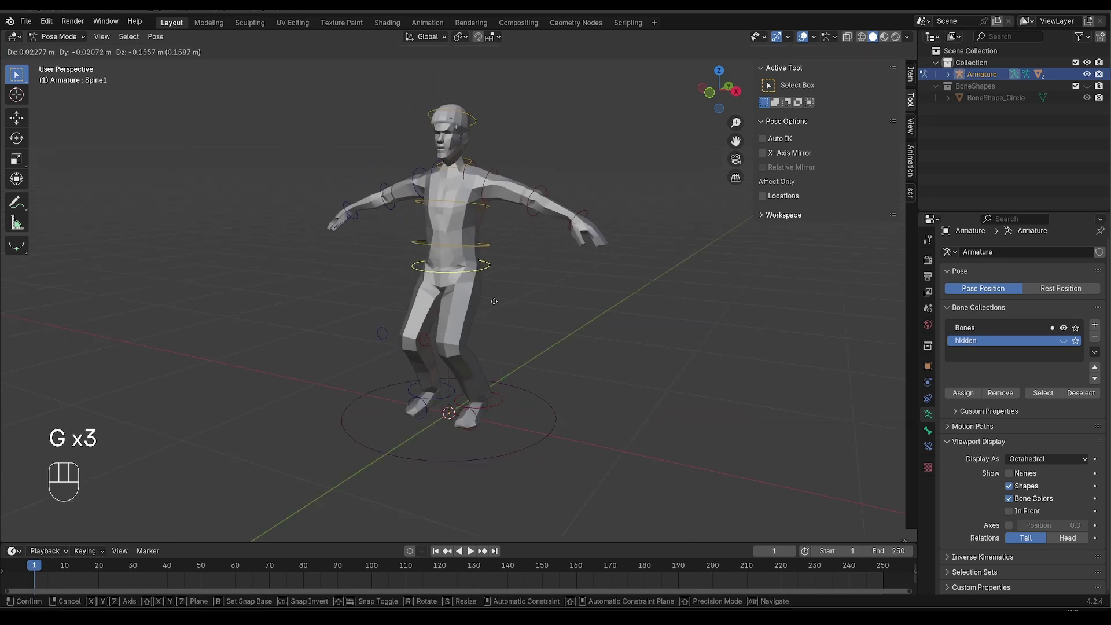
pyautogui.rightClick(493, 306)
# - Try rotating the left and right upper arm bones to test the arms, cancelling each rotation
pyautogui.moveTo(494, 306); pyautogui.dragTo(516, 318, button='middle')
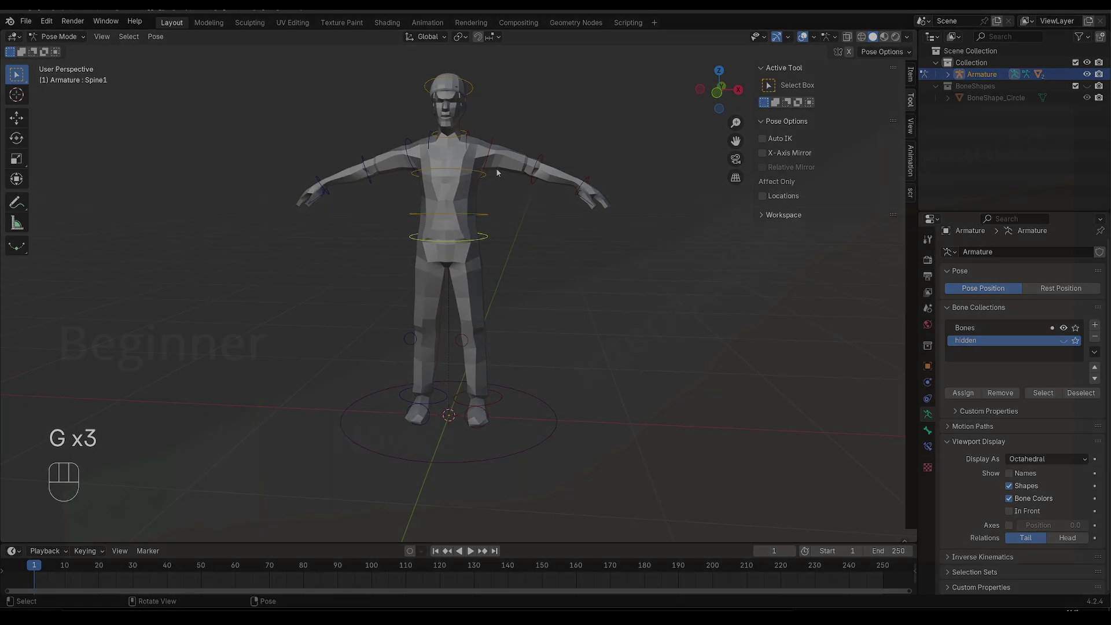
pyautogui.click(486, 166)
pyautogui.press('r')
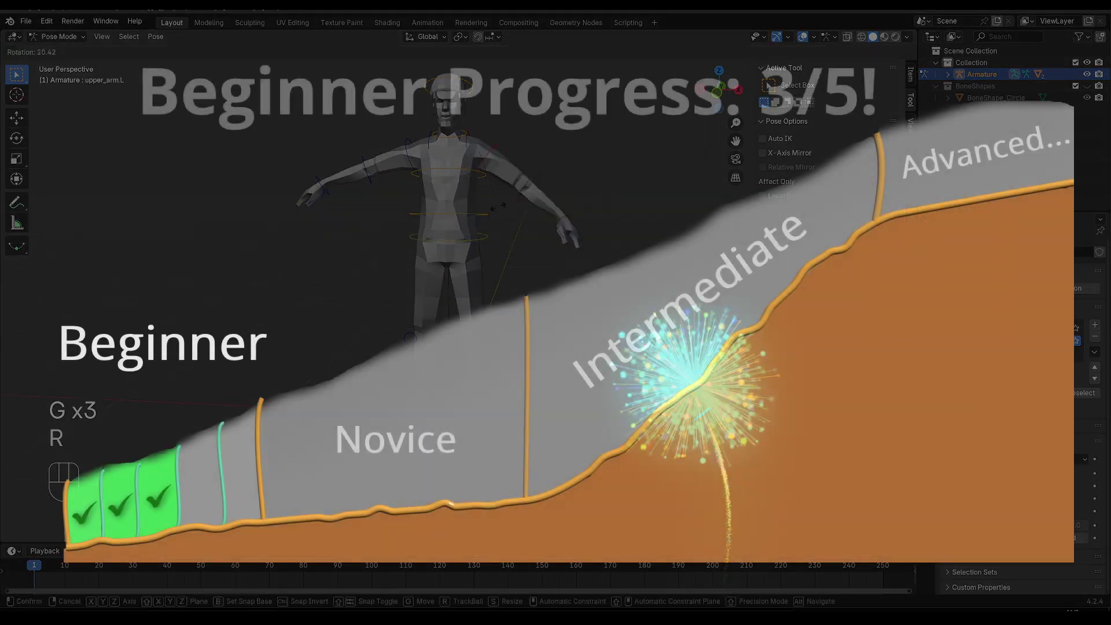
pyautogui.rightClick(499, 186)
pyautogui.click(414, 166)
pyautogui.press('r')
pyautogui.rightClick(449, 191)
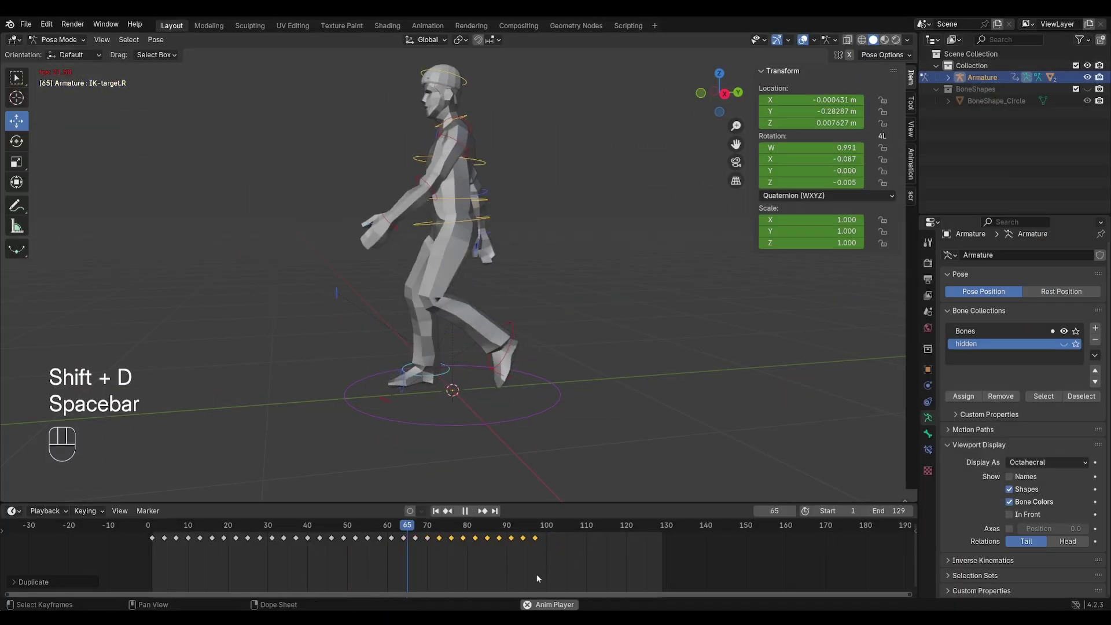
# - Stop and restart playback of the character's walk animation to review it
pyautogui.press('space')
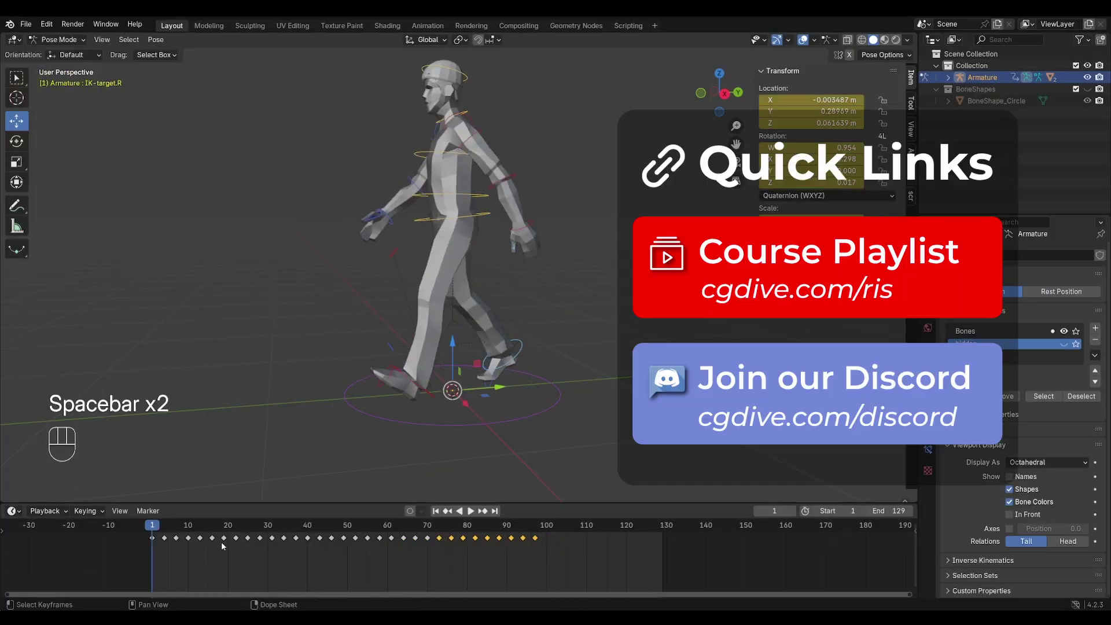
pyautogui.press('space')
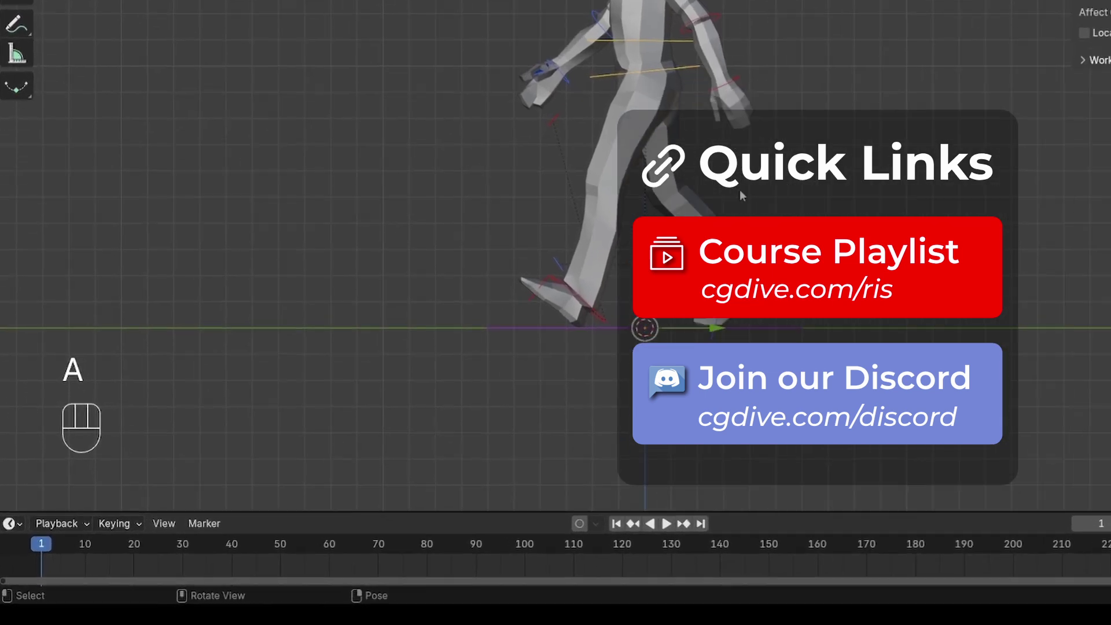
# - Insert a keyframe at frame 1 for all pose bones in the walking pose
pyautogui.press('i')
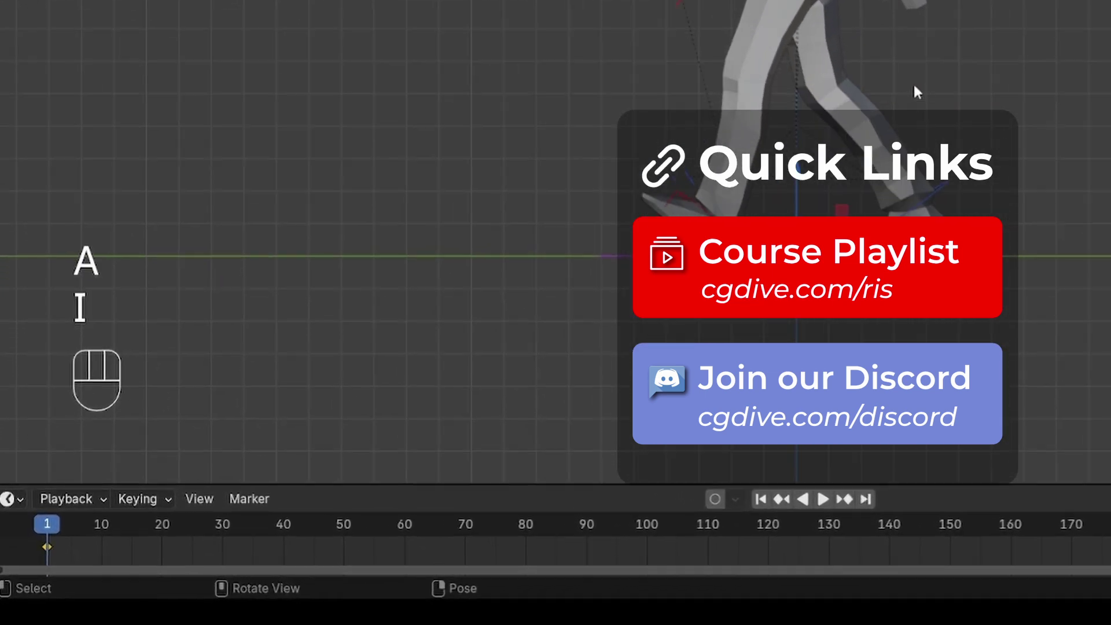